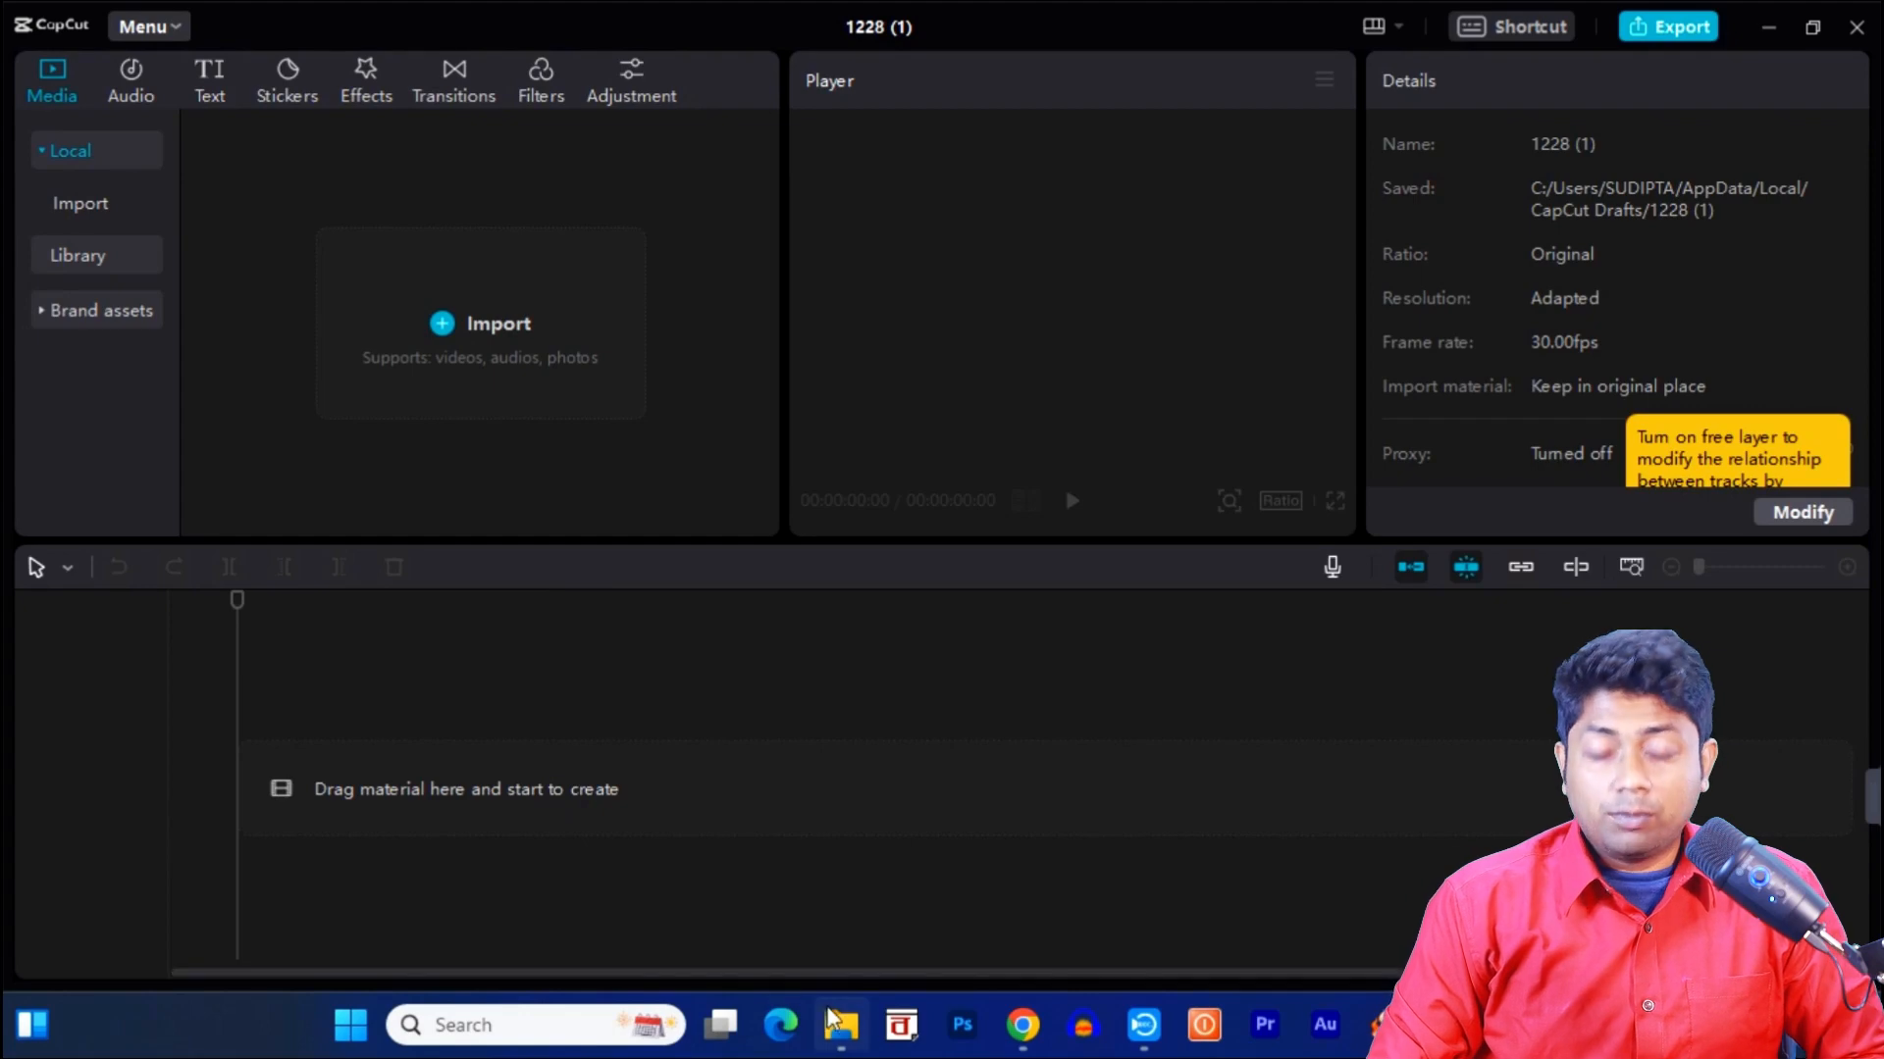
Step: Import the three video clips from the Shabnak Ki labe Churao folder into the project's media
{"action": "left_click", "coordinate": [839, 1025]}
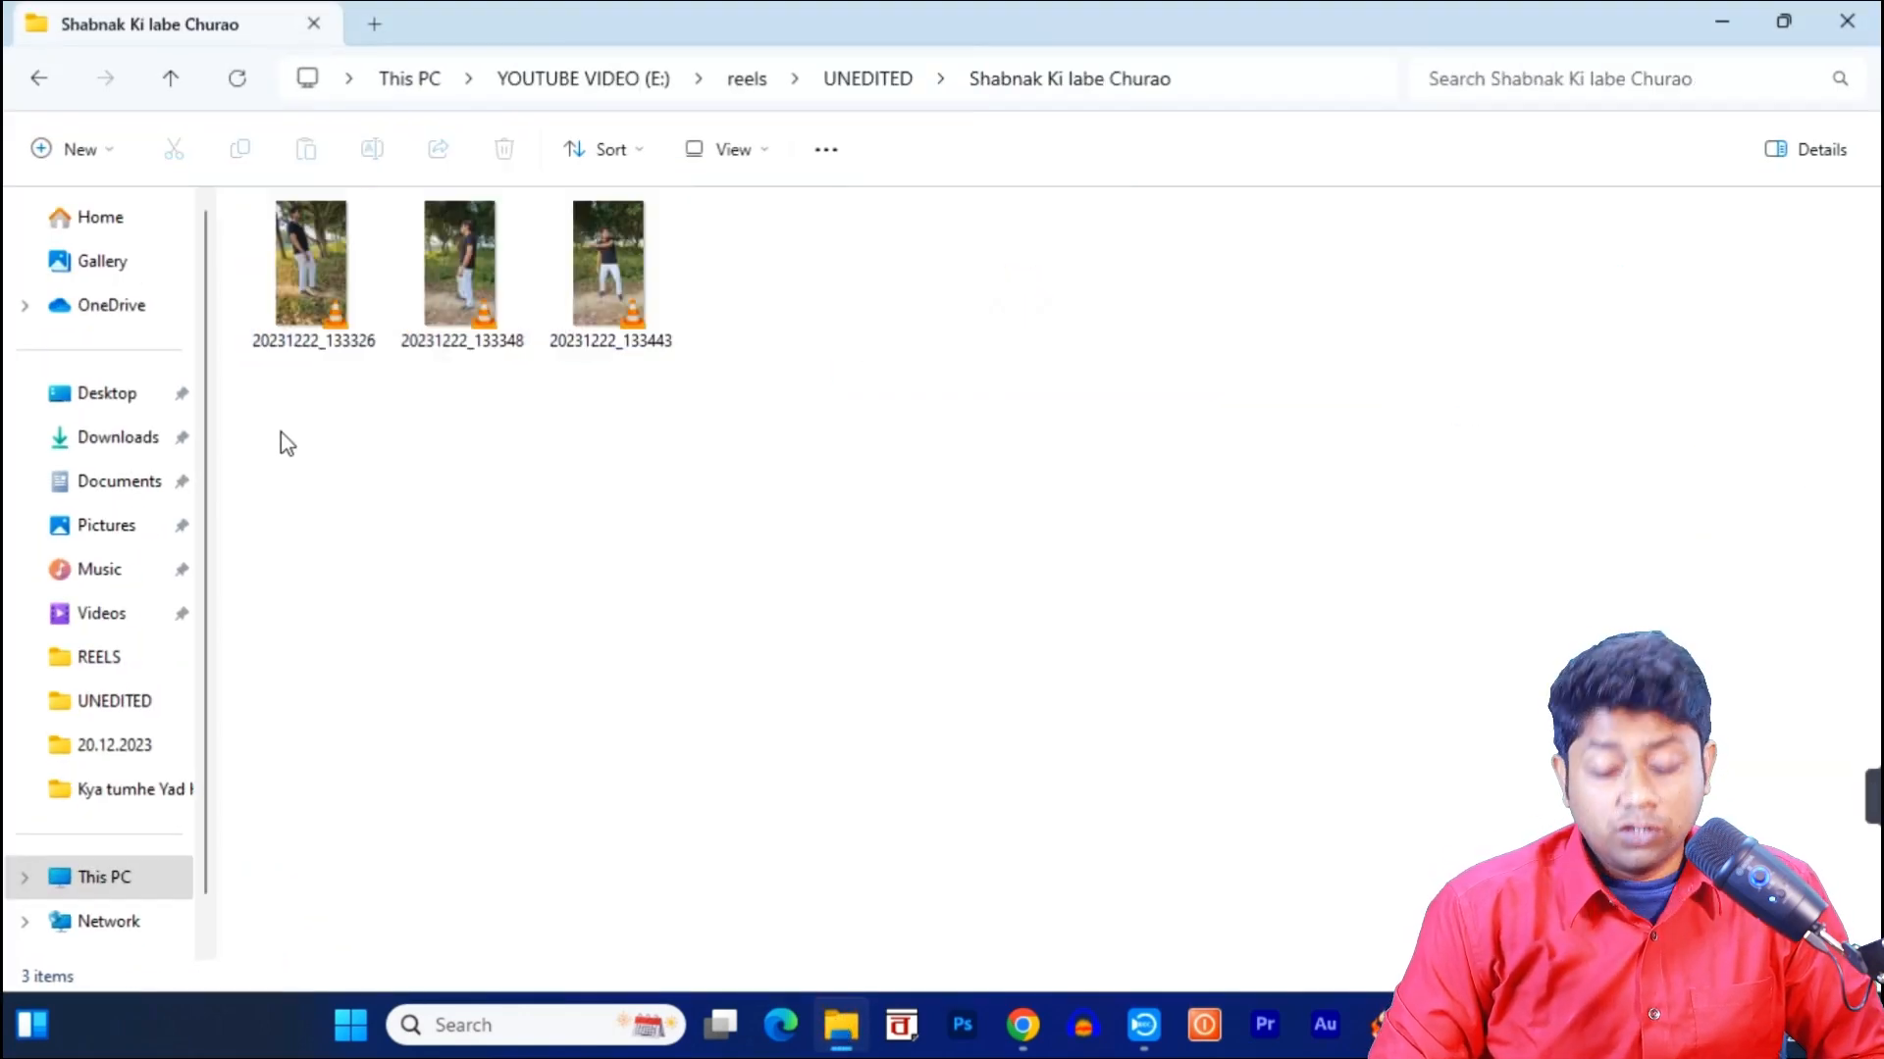
{"action": "left_click_drag", "start_coordinate": [308, 424], "coordinate": [664, 334]}
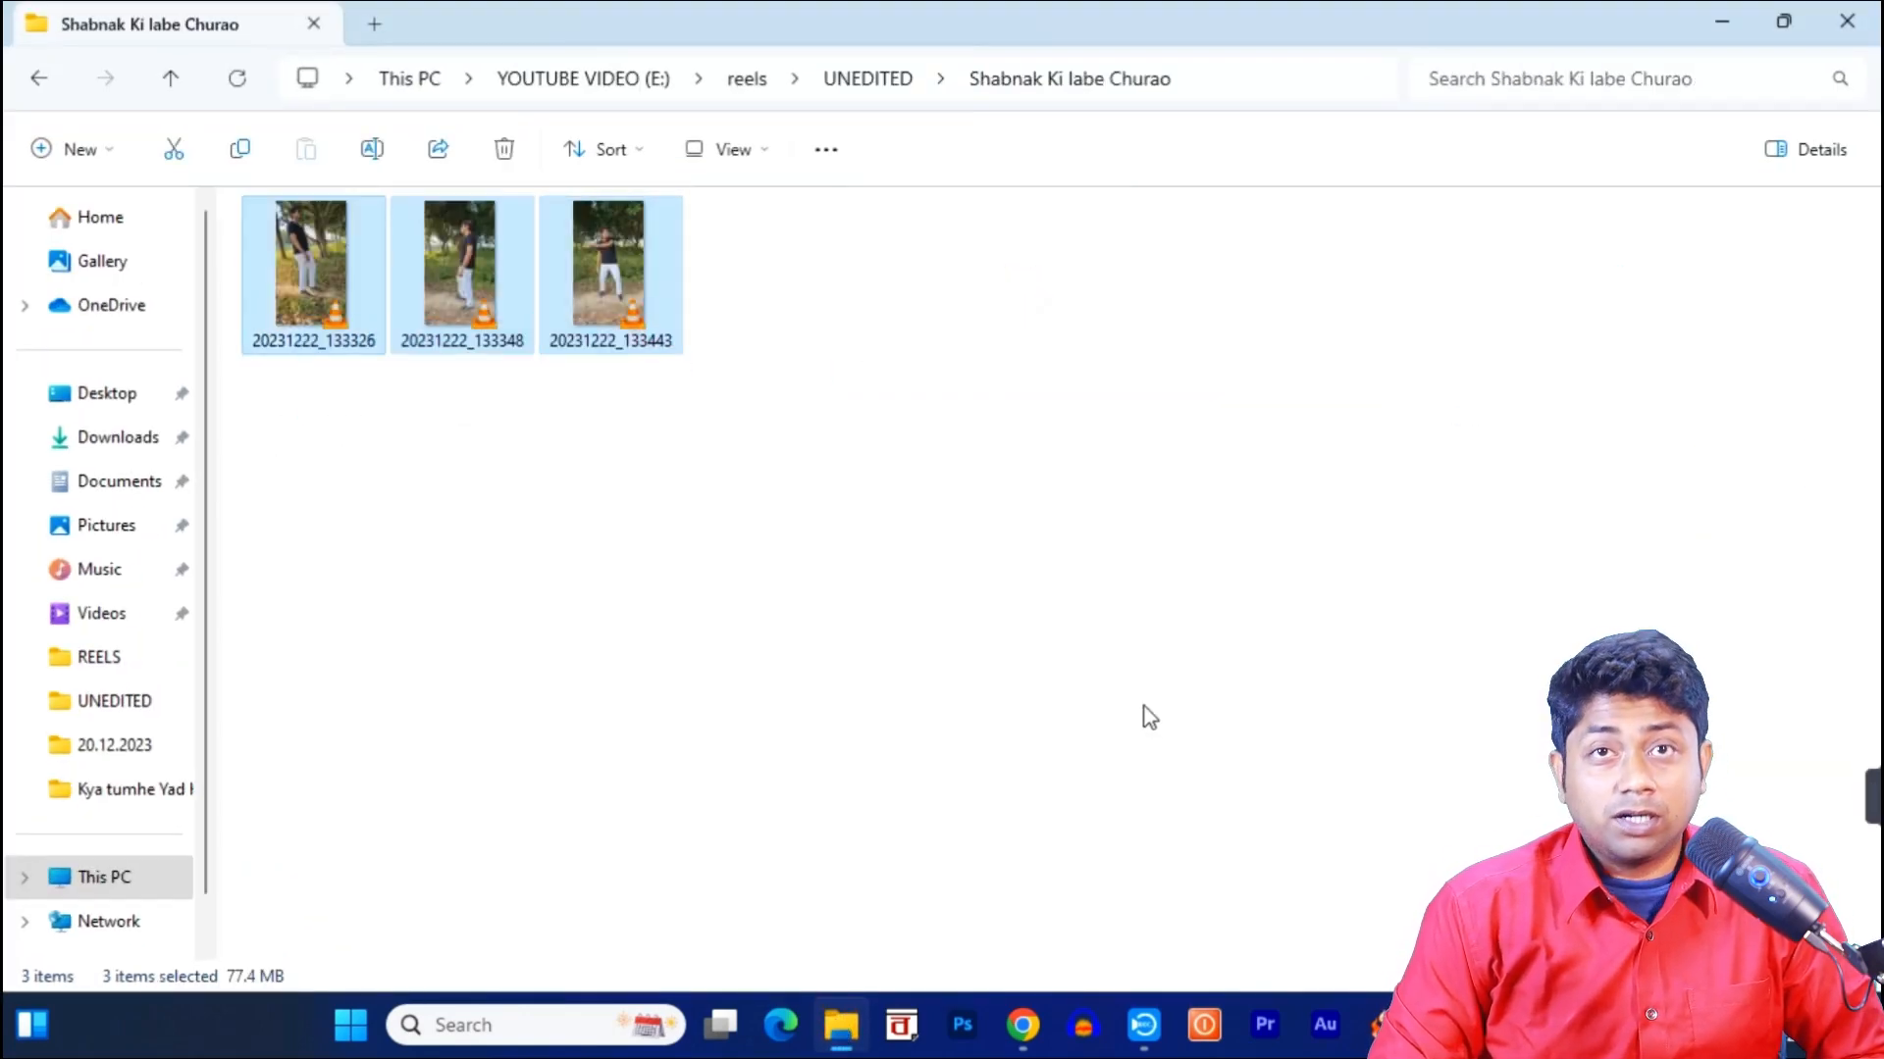
{"action": "left_click_drag", "start_coordinate": [998, 14], "coordinate": [1543, 147]}
{"action": "left_click_drag", "start_coordinate": [1327, 410], "coordinate": [465, 304]}
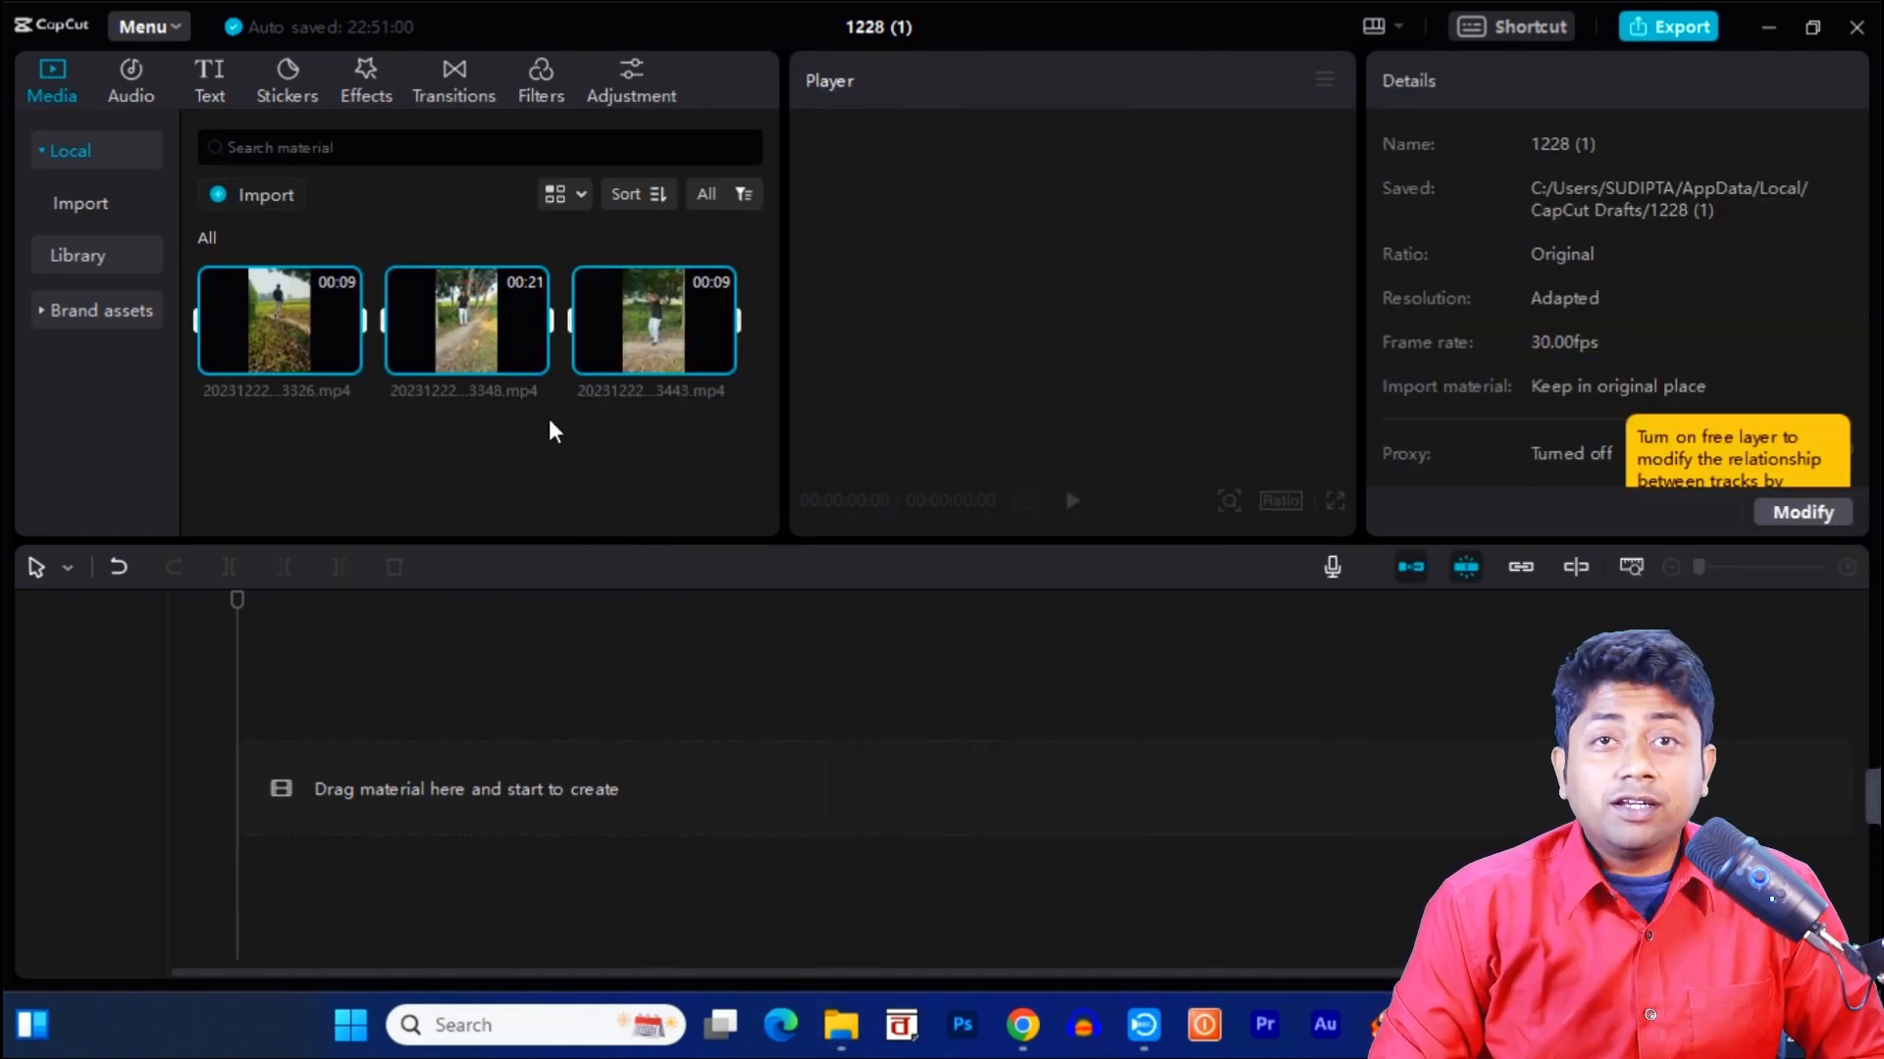
Step: Place the three imported clips one after another on the main track from the start of the timeline
{"action": "left_click_drag", "start_coordinate": [671, 321], "coordinate": [241, 797]}
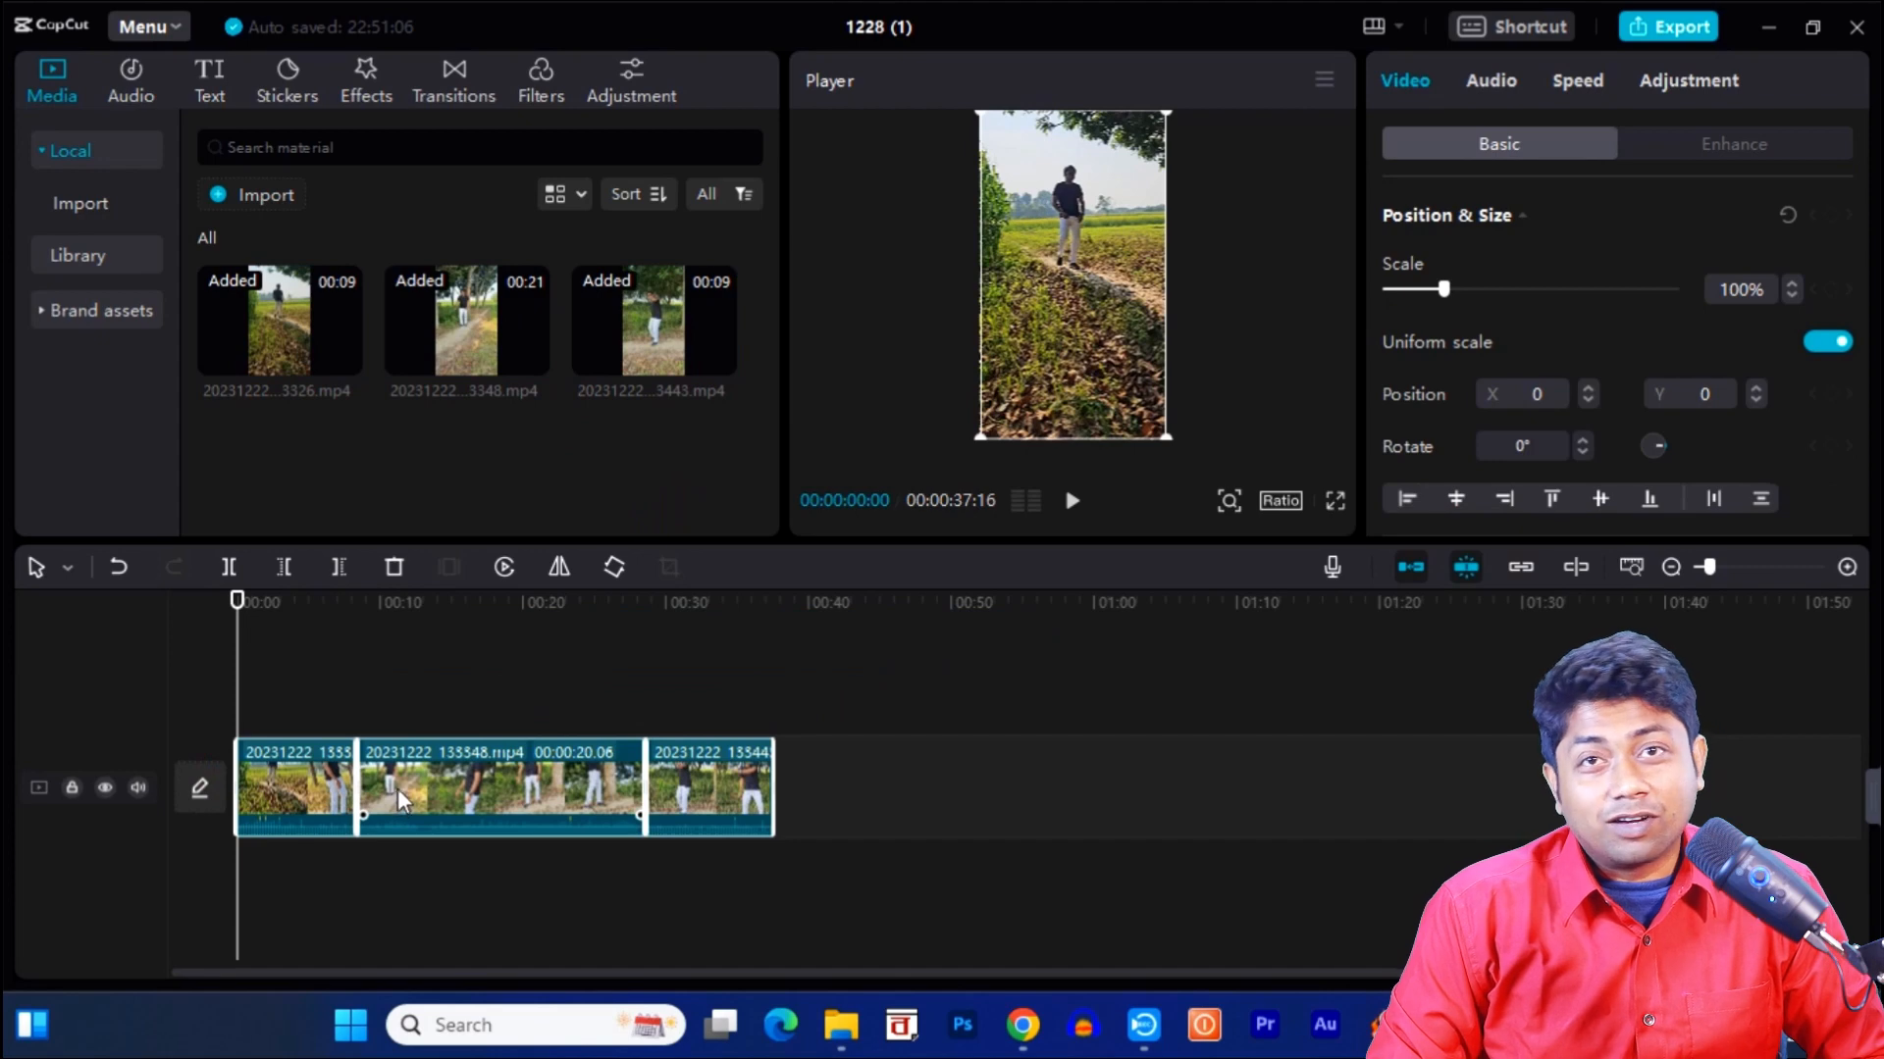
{"action": "left_click", "coordinate": [579, 667]}
{"action": "left_click", "coordinate": [531, 764]}
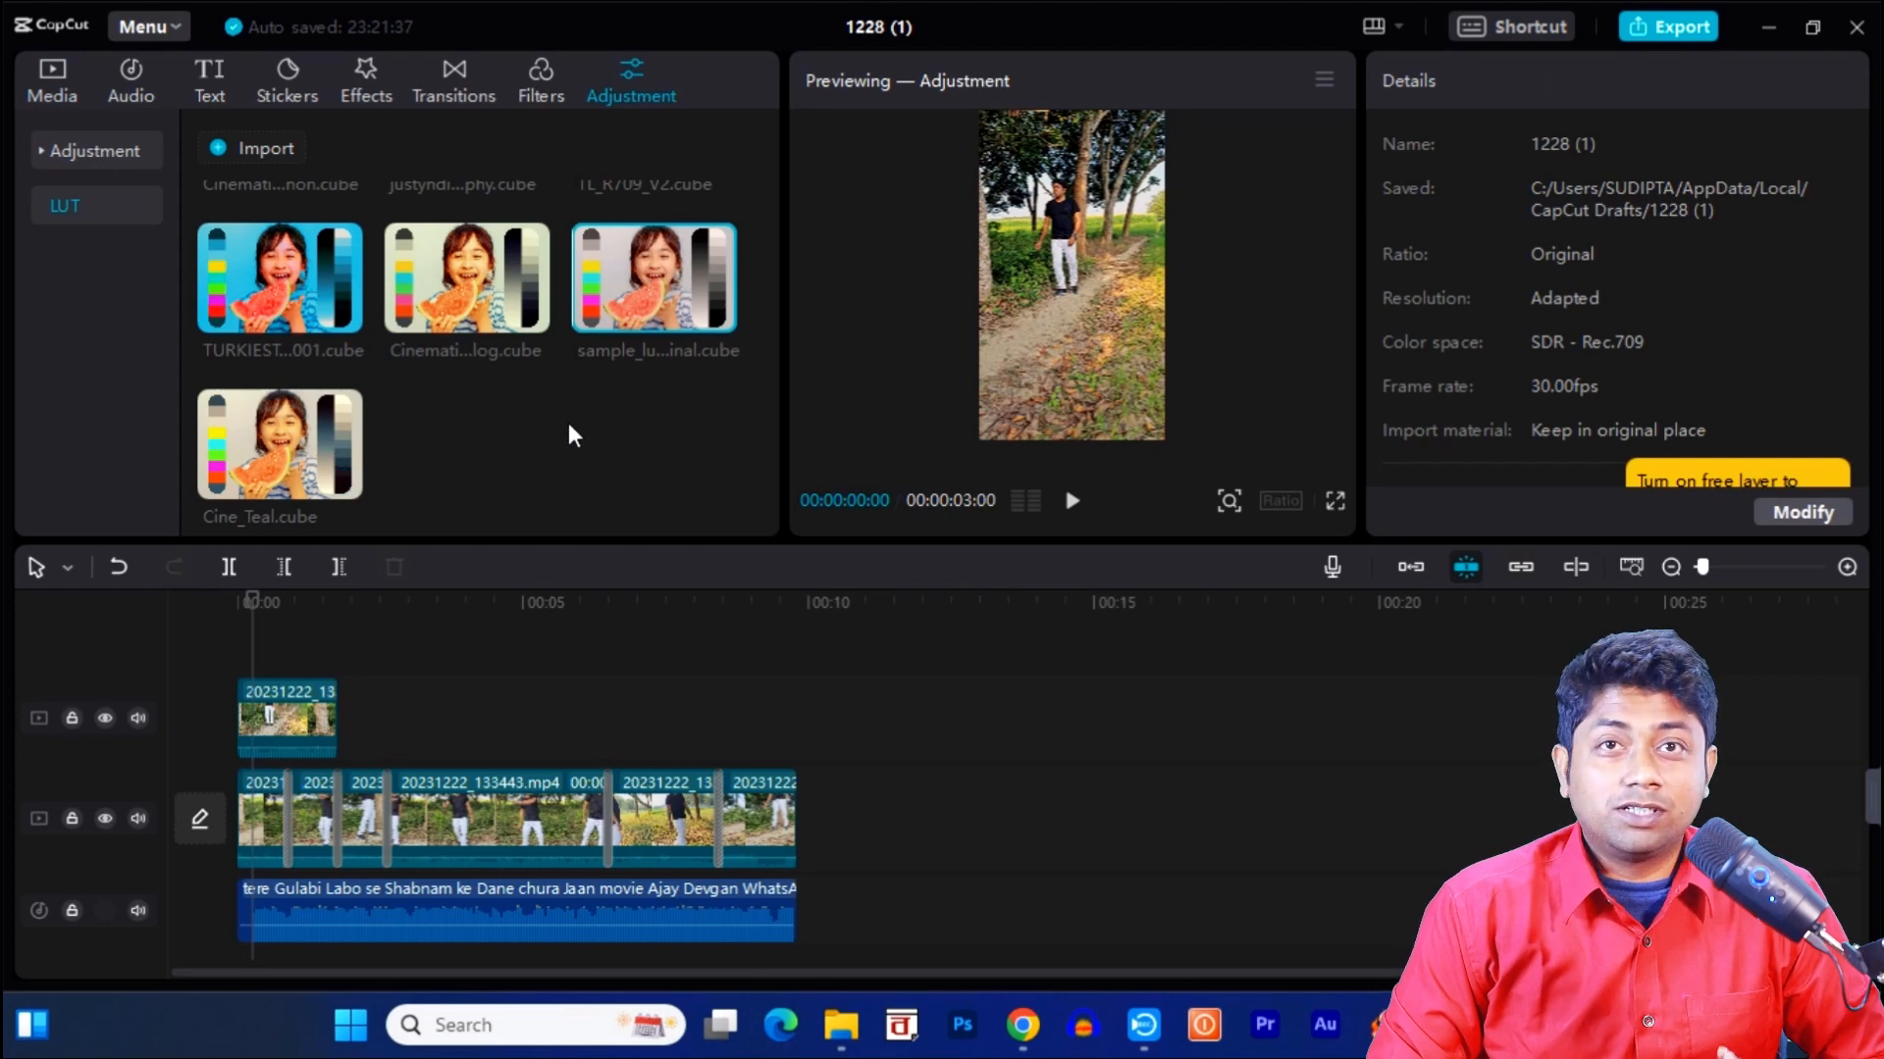
Step: Preview the imported LUTs on the video, including TL_R709_V2.cube, justyndigitalphotography.cube and the first Cinematic one
{"action": "scroll", "coordinate": [568, 422], "scroll_direction": "up", "scroll_amount": 2}
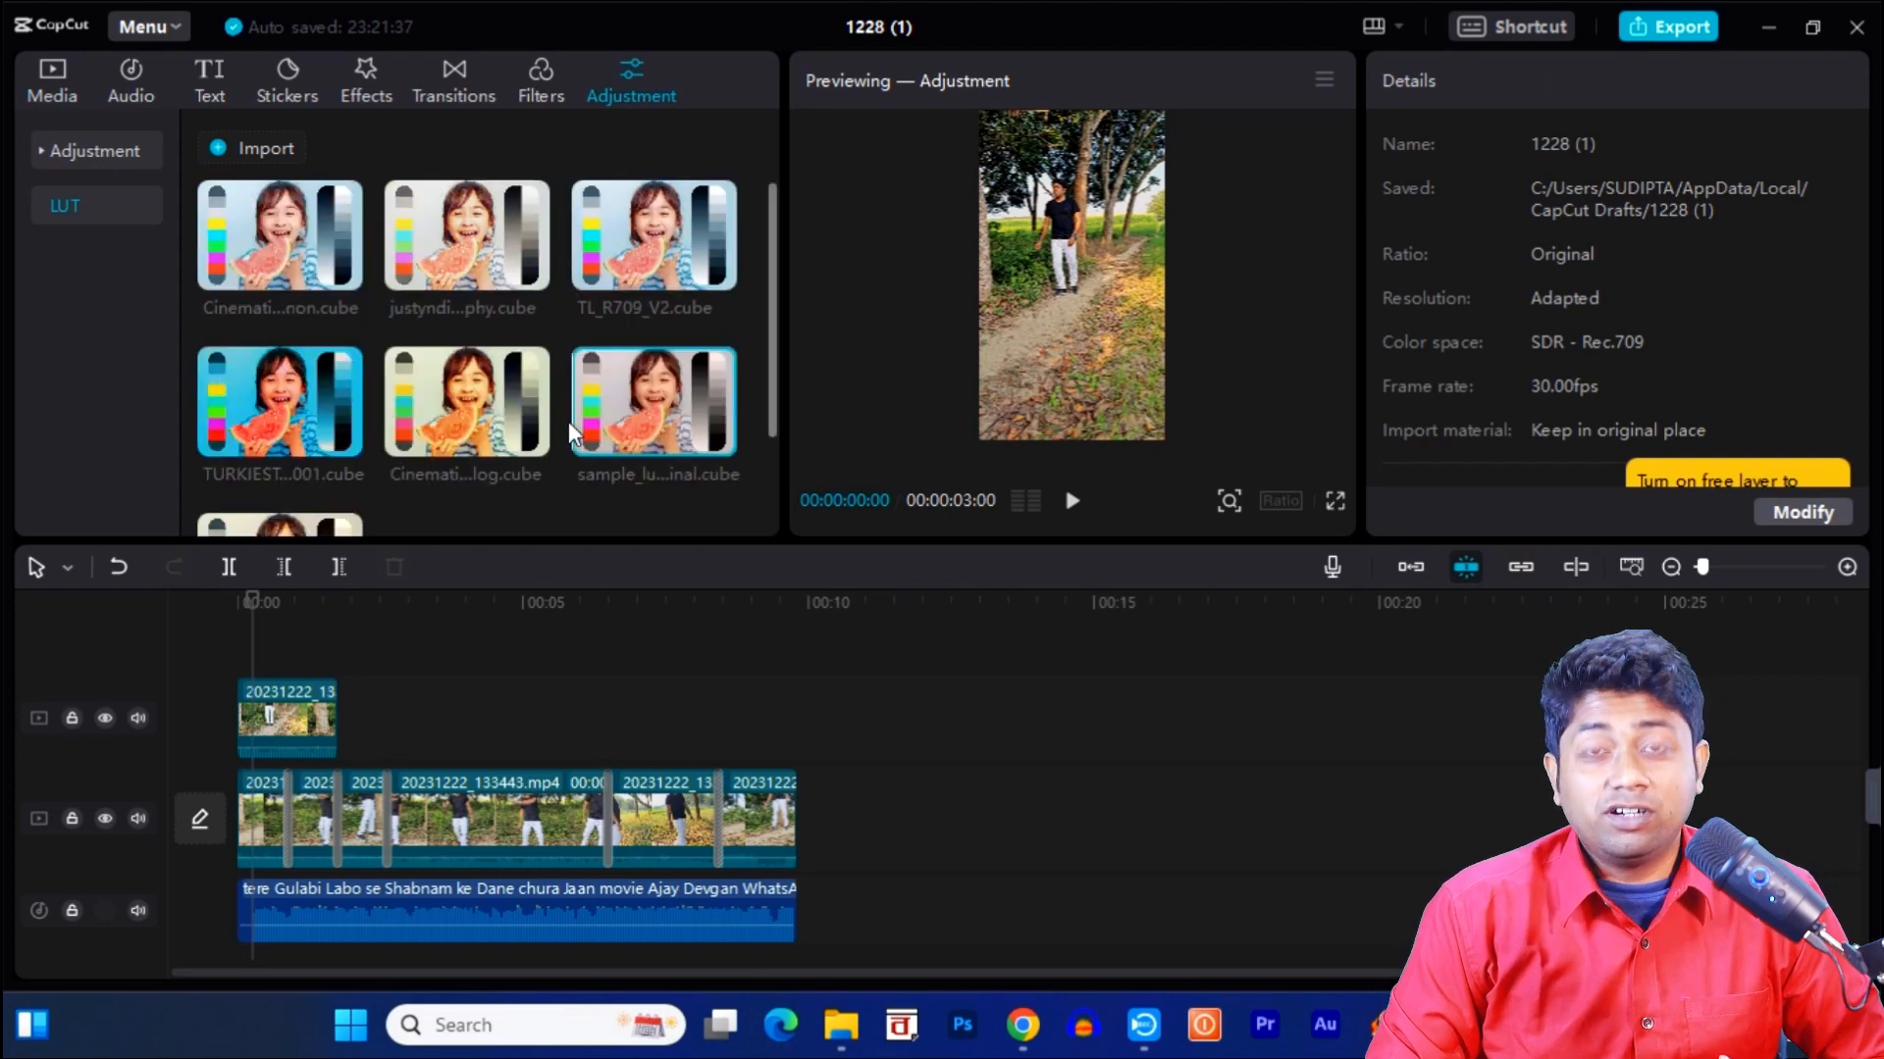
{"action": "left_click", "coordinate": [653, 260]}
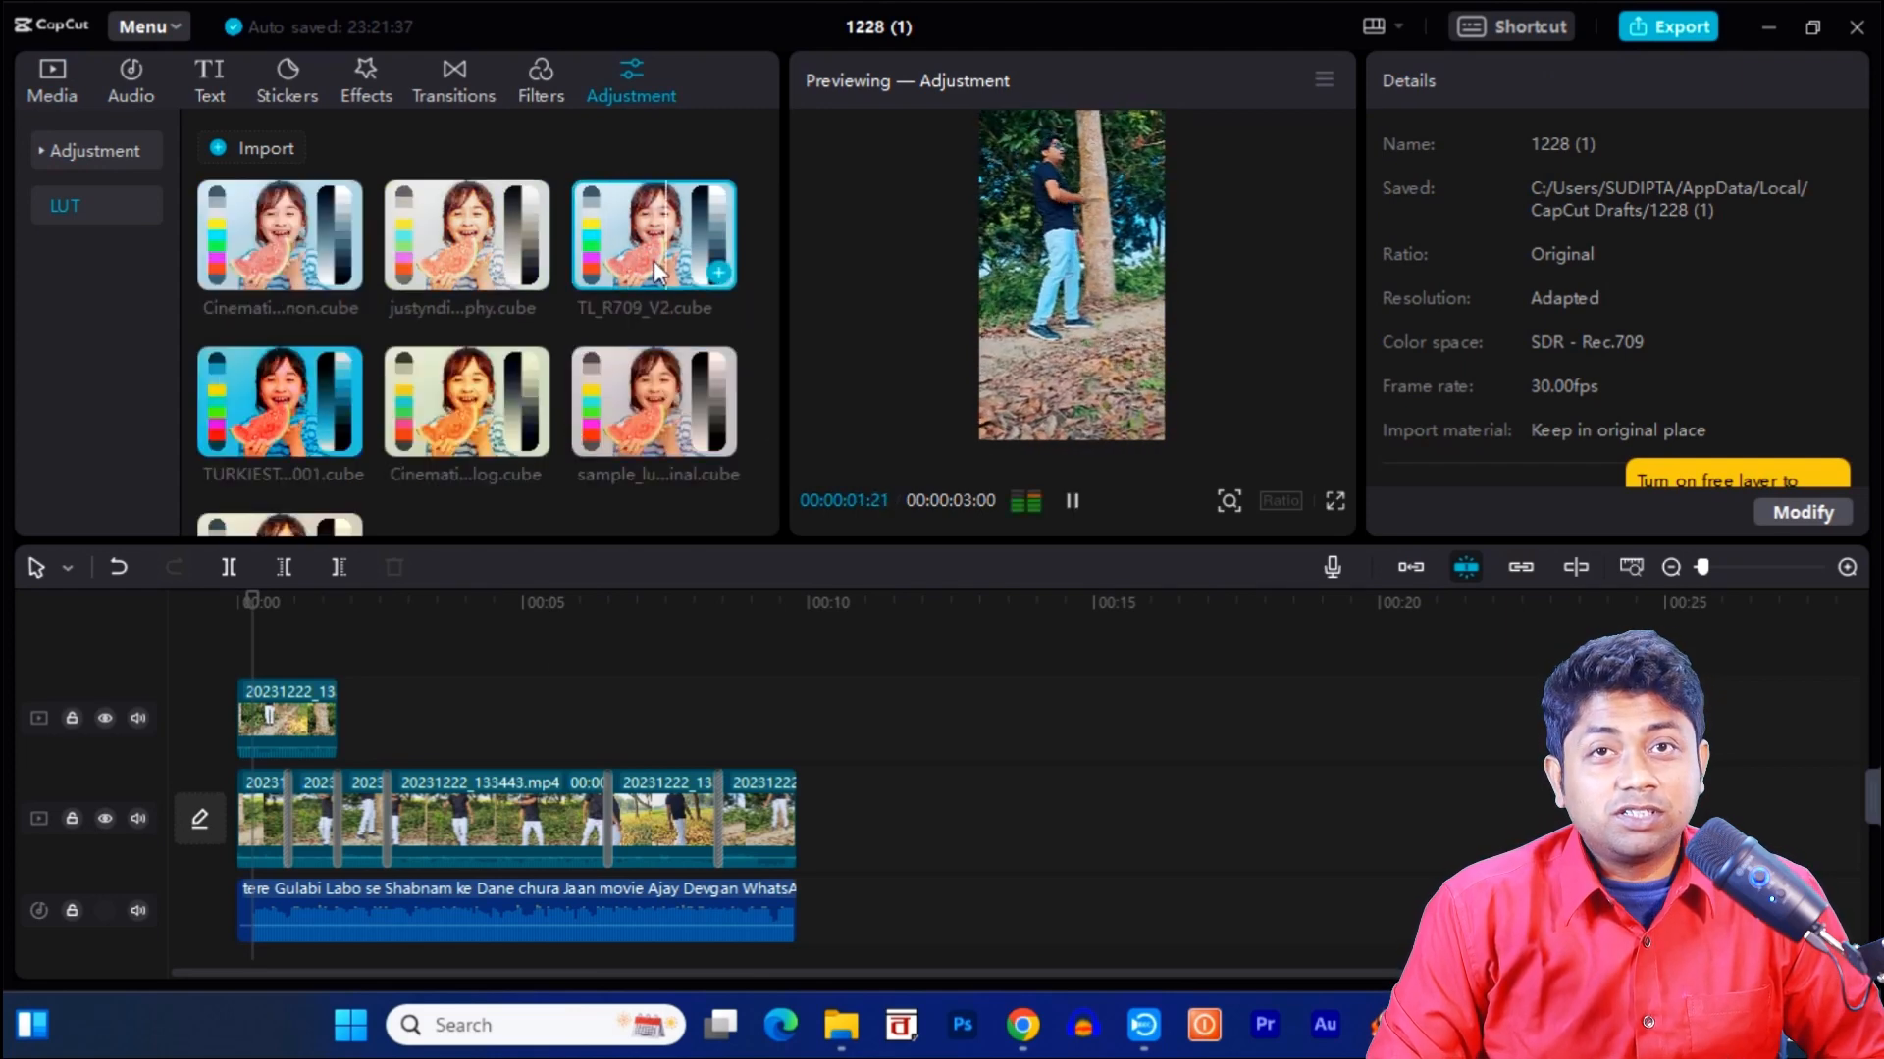
{"action": "left_click", "coordinate": [463, 256]}
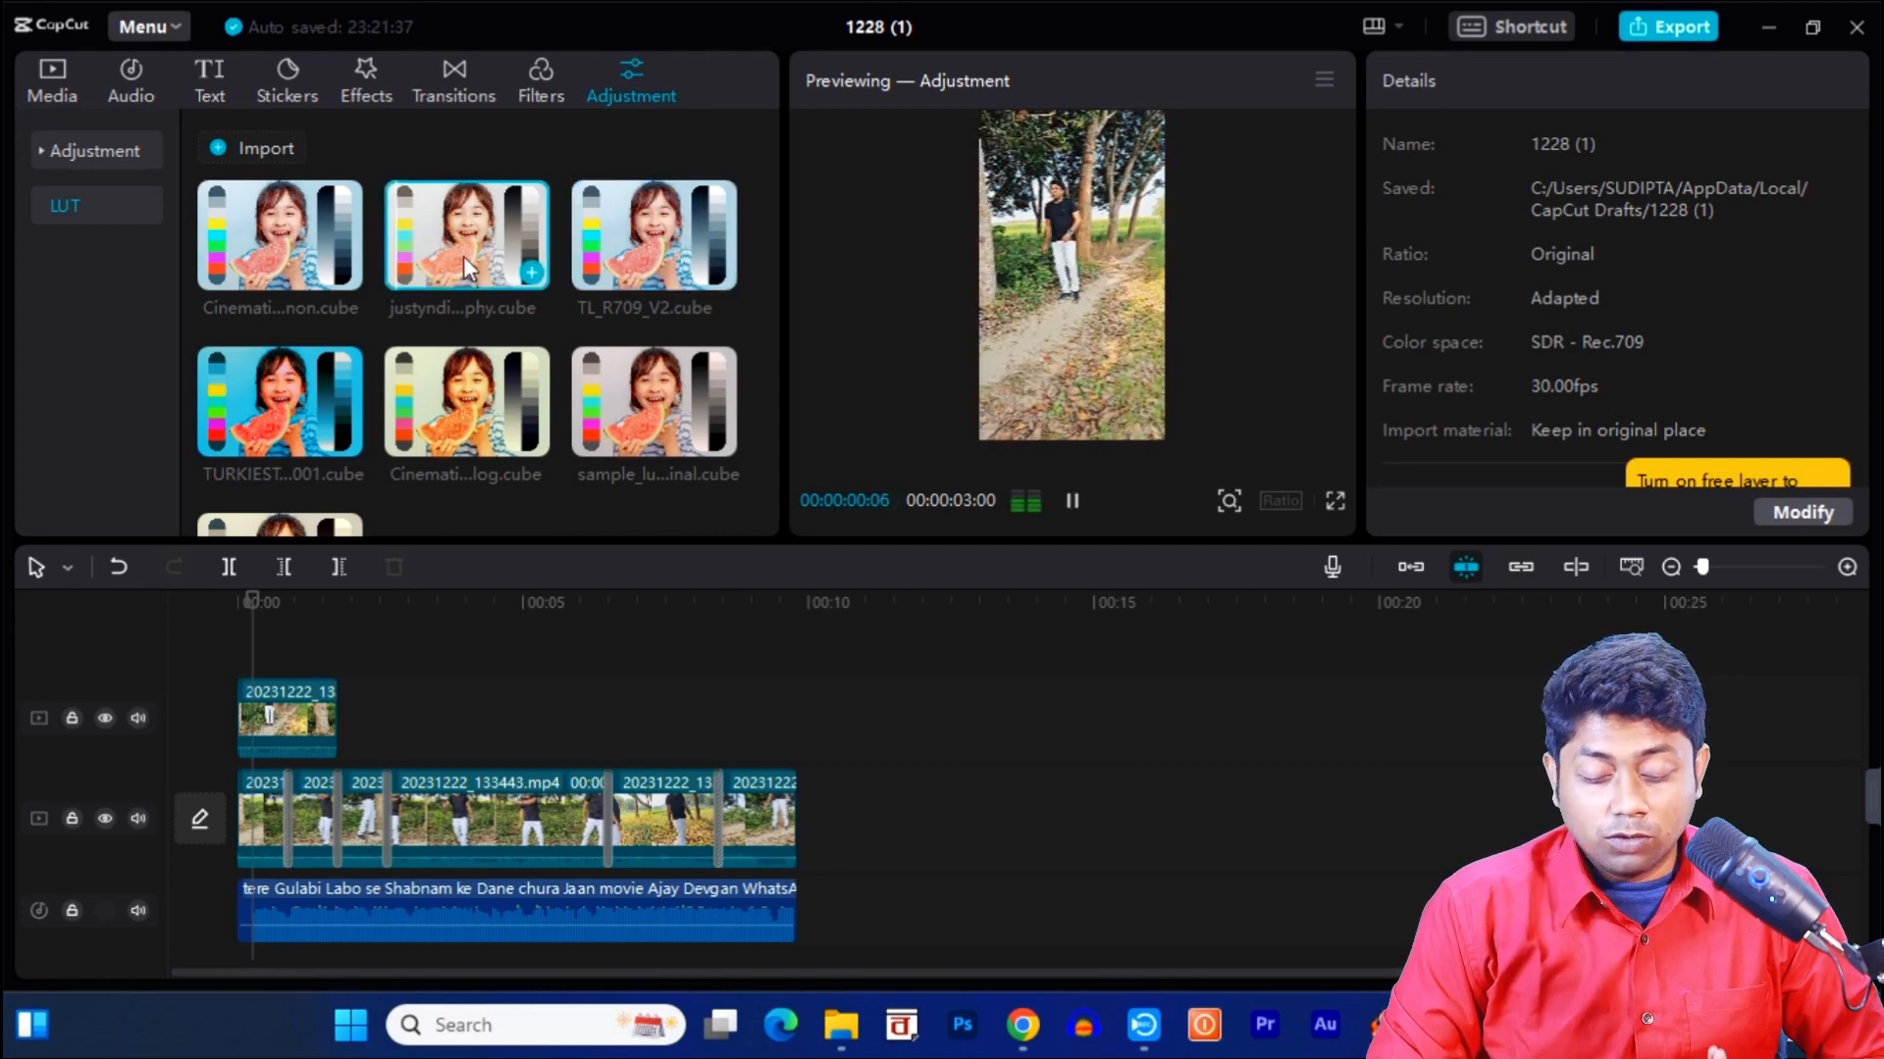
{"action": "left_click", "coordinate": [289, 233]}
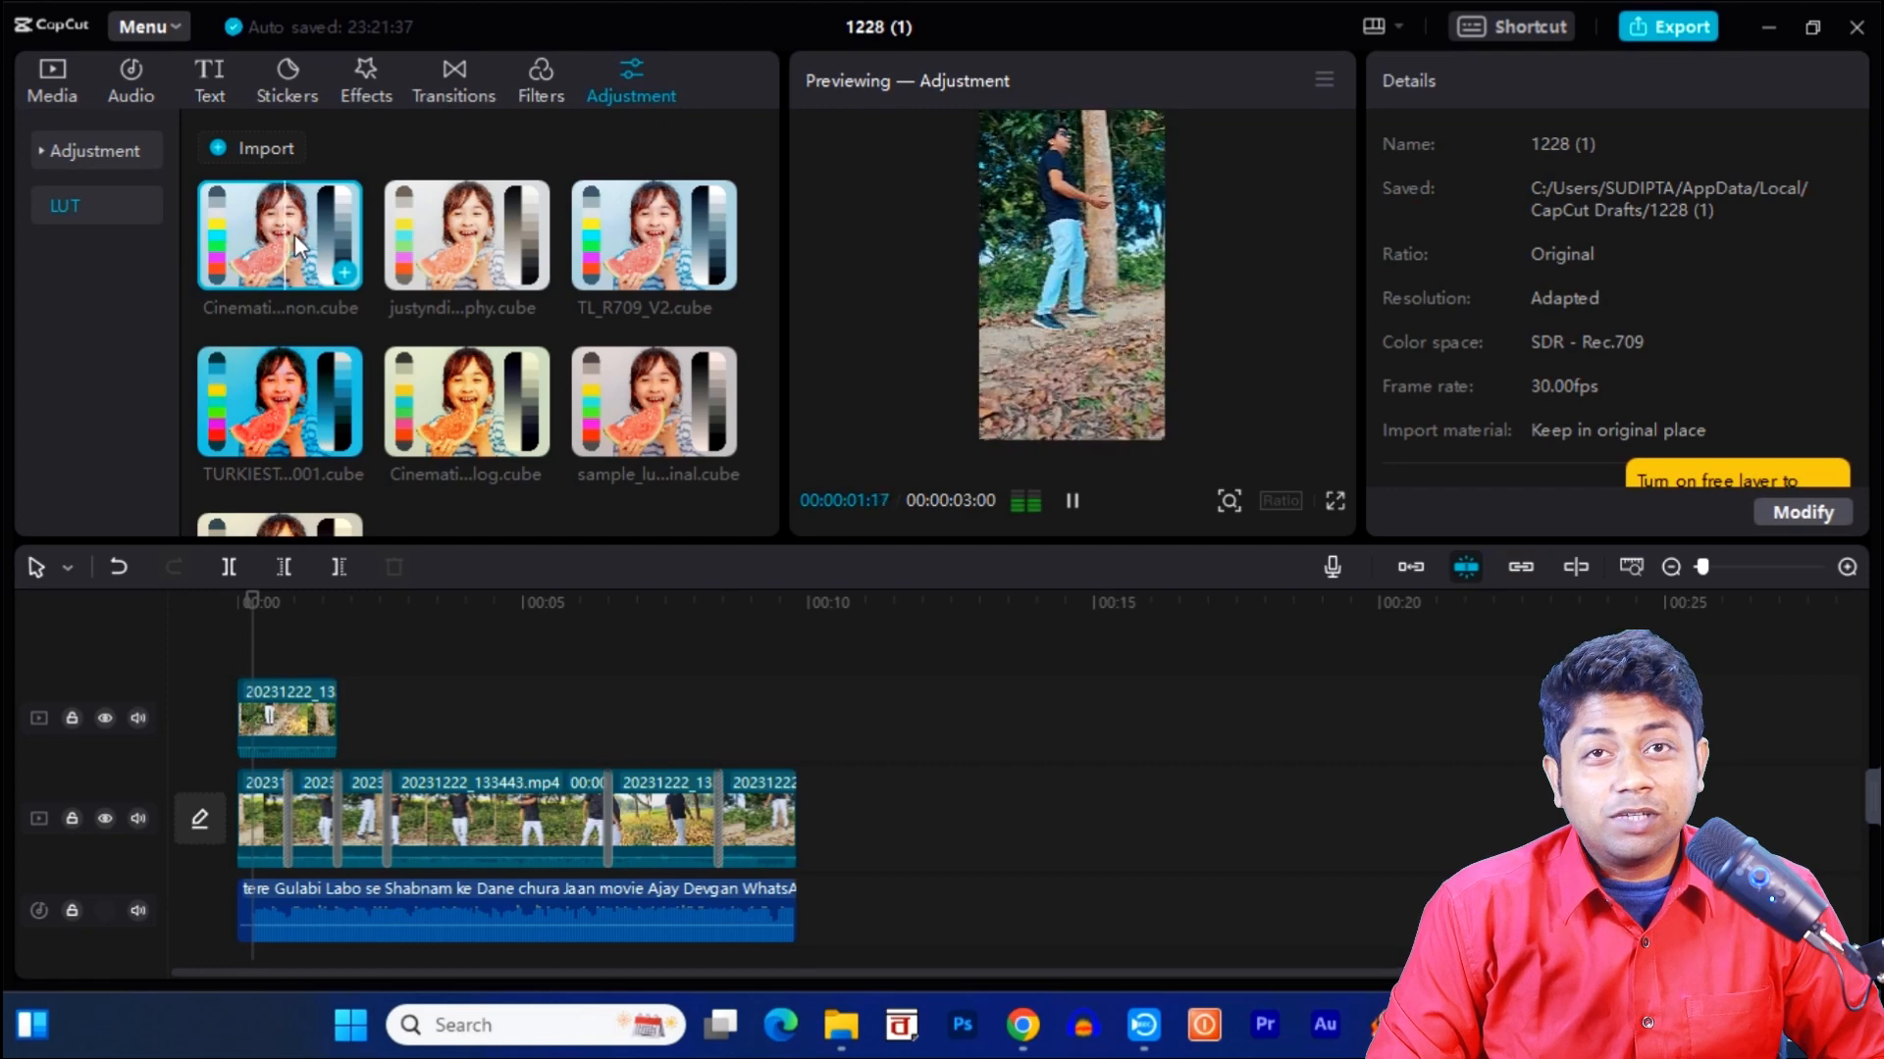
{"action": "scroll", "coordinate": [280, 407], "scroll_direction": "down", "scroll_amount": 2}
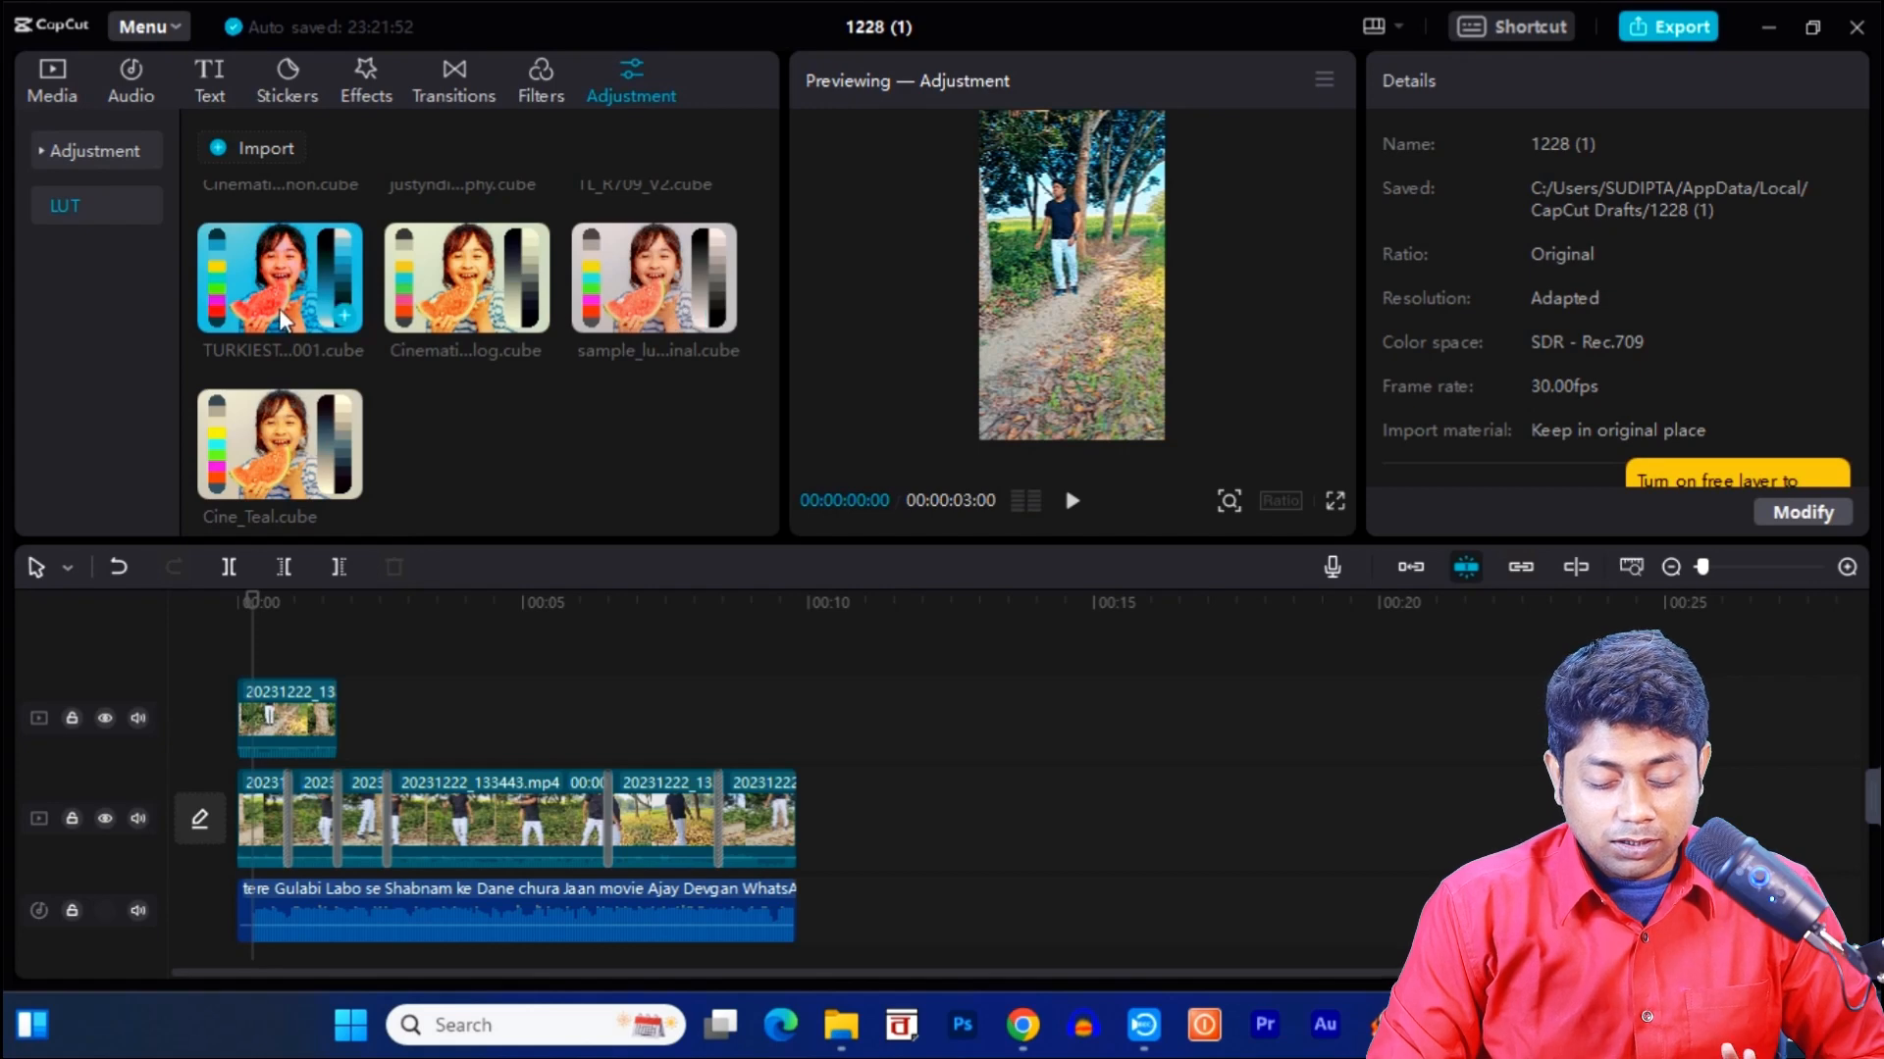
{"action": "scroll", "coordinate": [279, 308], "scroll_direction": "up", "scroll_amount": 2}
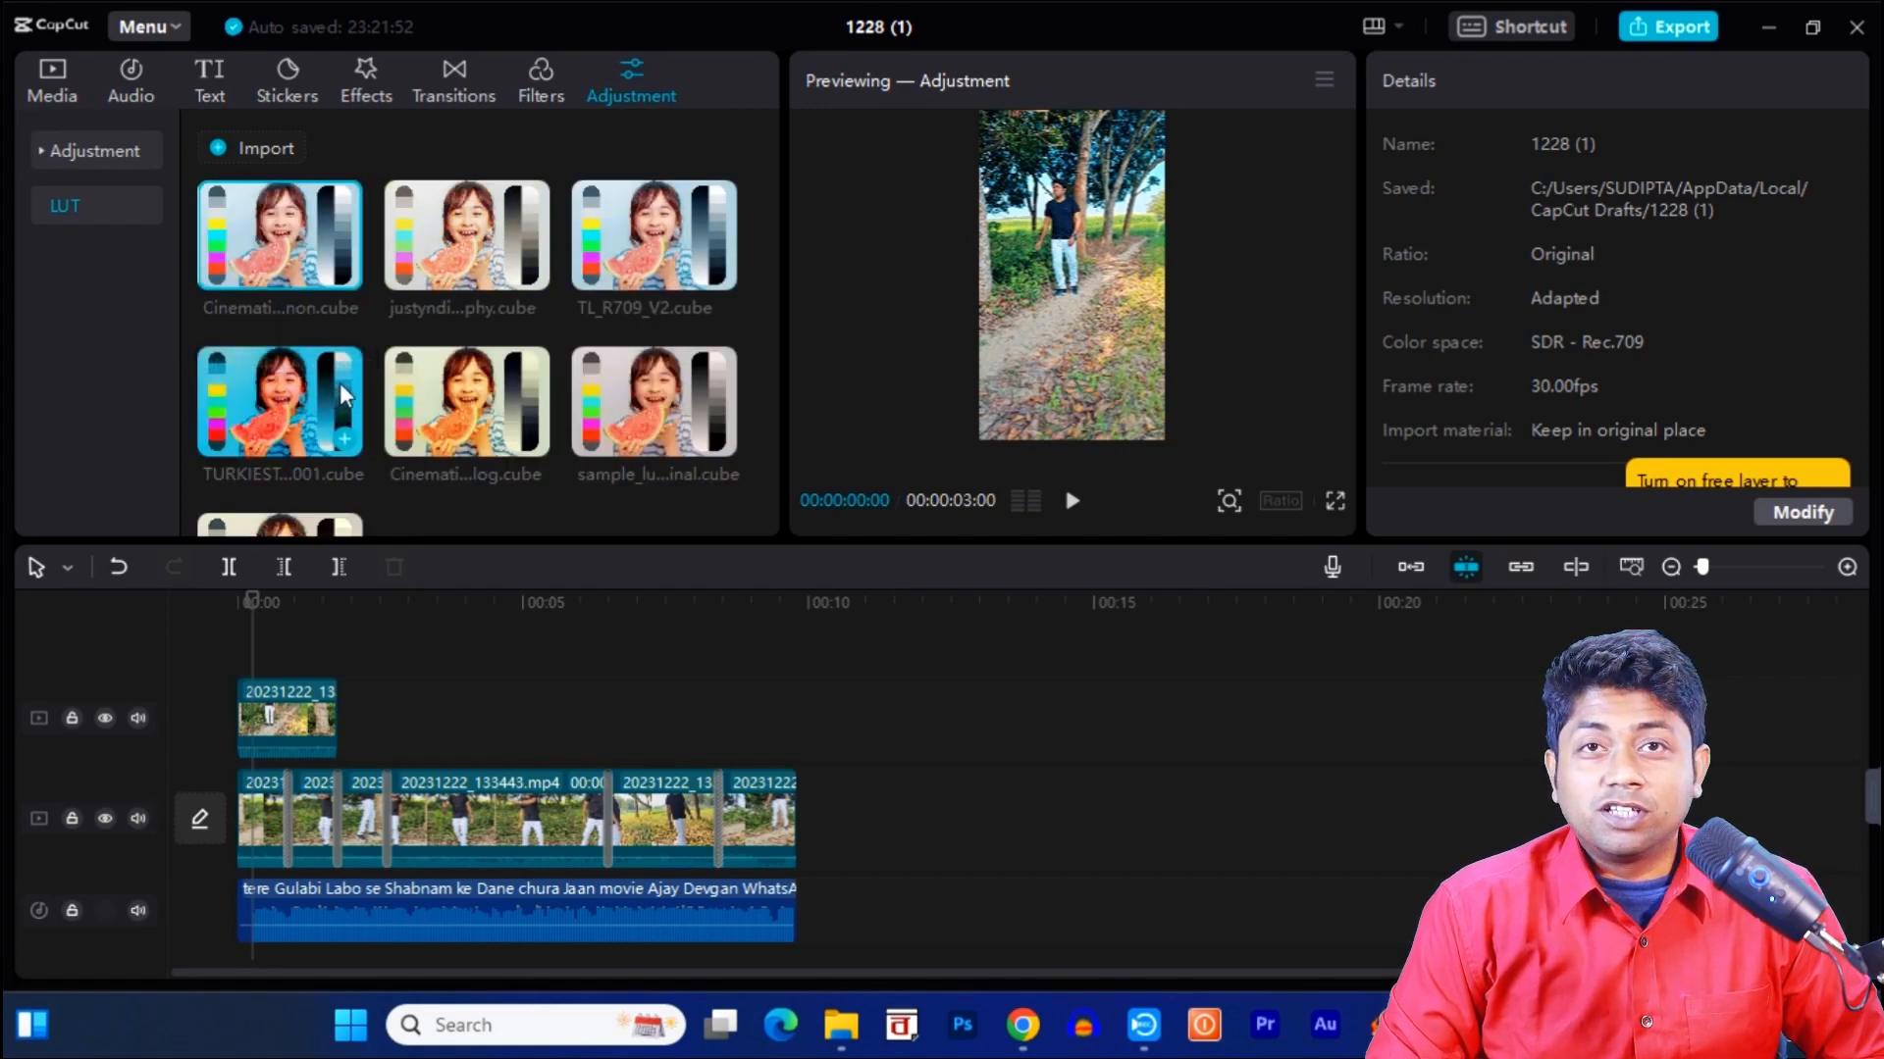
Step: Add the justyndigitalphotography.cube LUT as an adjustment layer from the timeline start and extend it to the end of the clips
{"action": "mouse_move", "coordinate": [485, 280]}
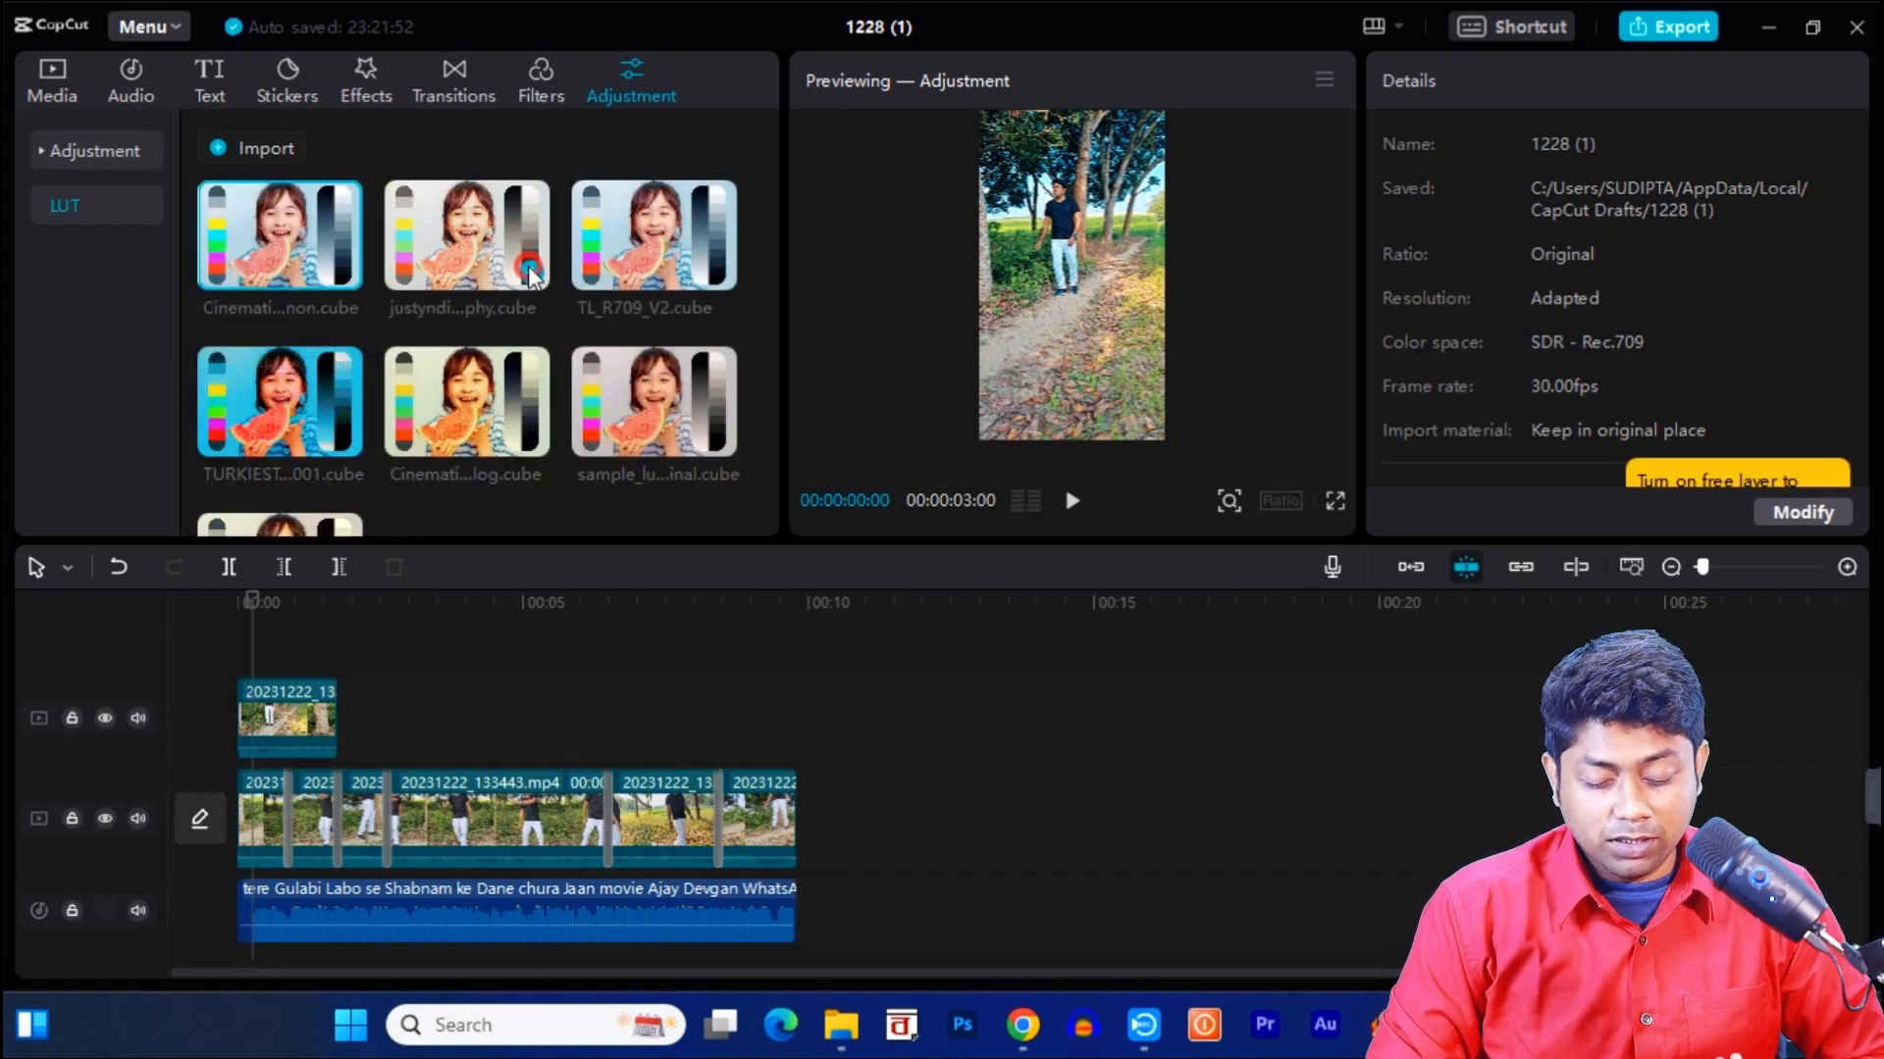
{"action": "left_click", "coordinate": [531, 273]}
{"action": "left_click_drag", "start_coordinate": [253, 679], "coordinate": [168, 680]}
{"action": "left_click_drag", "start_coordinate": [504, 688], "coordinate": [797, 702]}
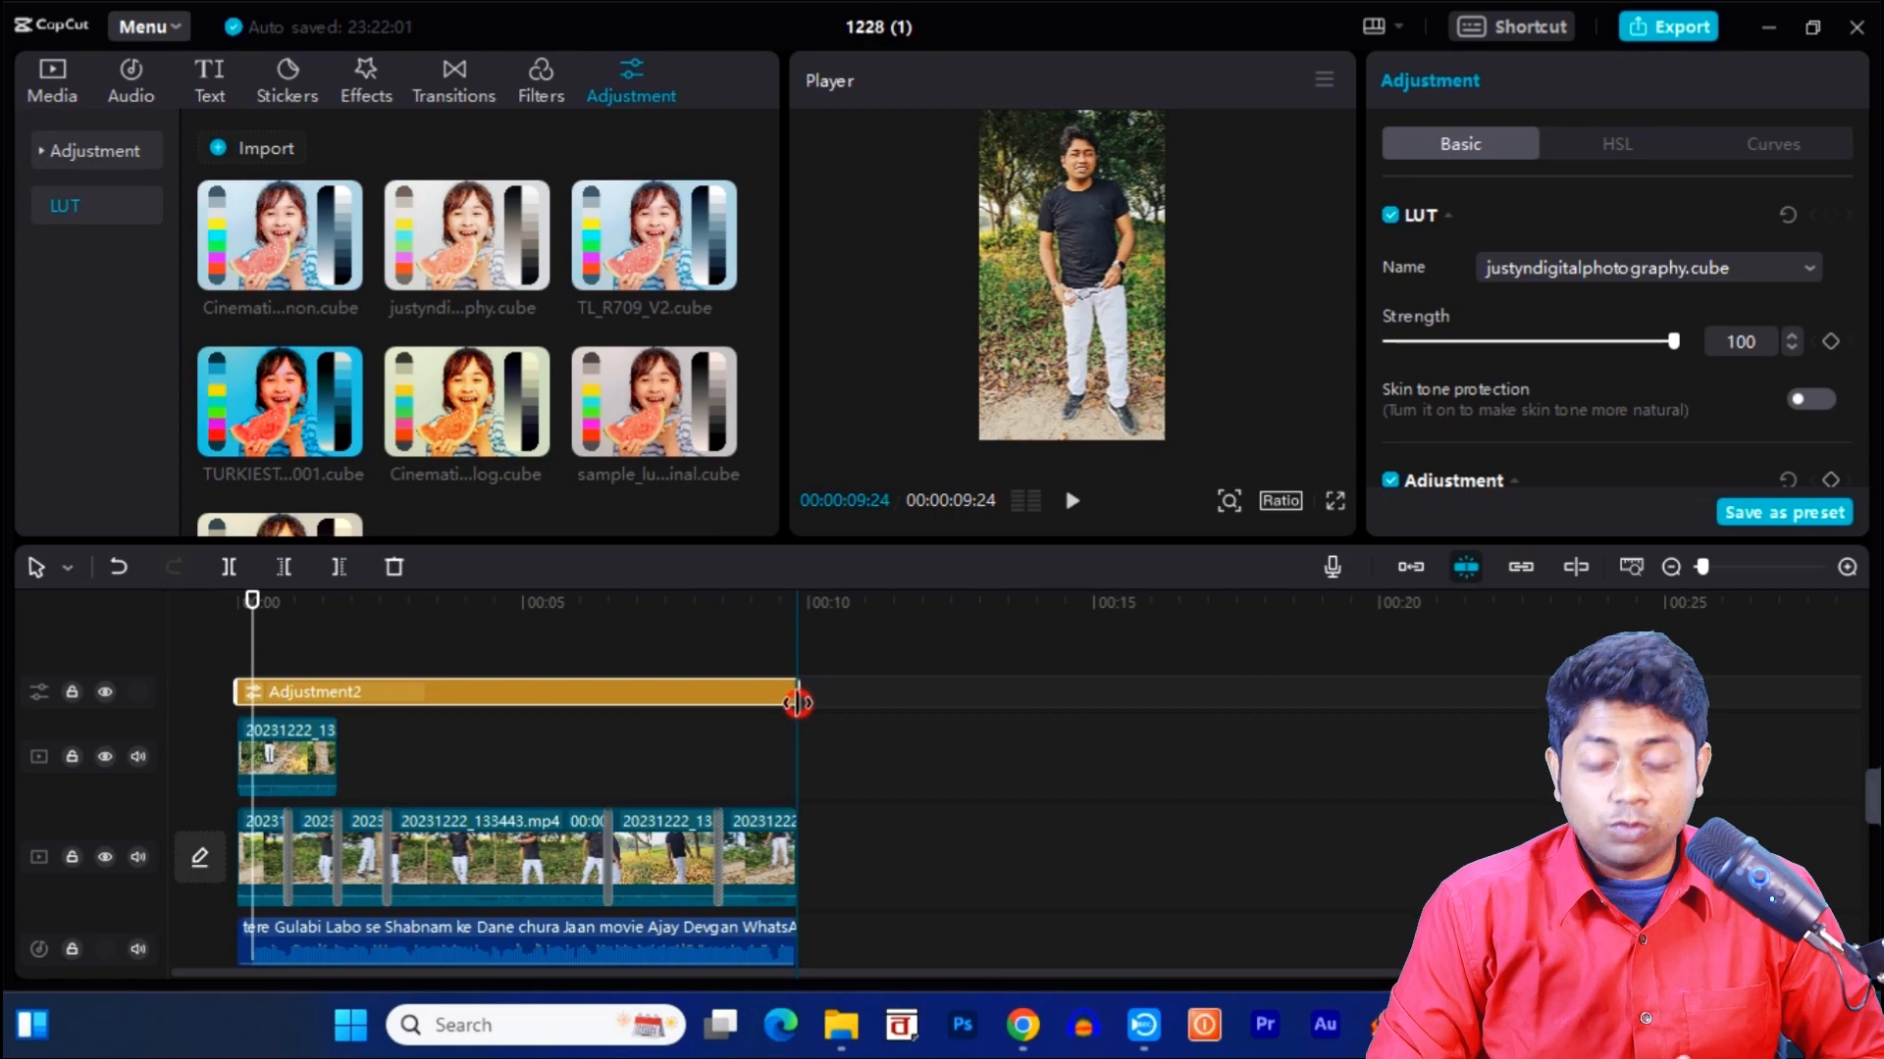
Step: Play the graded video in full screen and again in the regular player to check the LUT's look
{"action": "left_click", "coordinate": [1335, 502]}
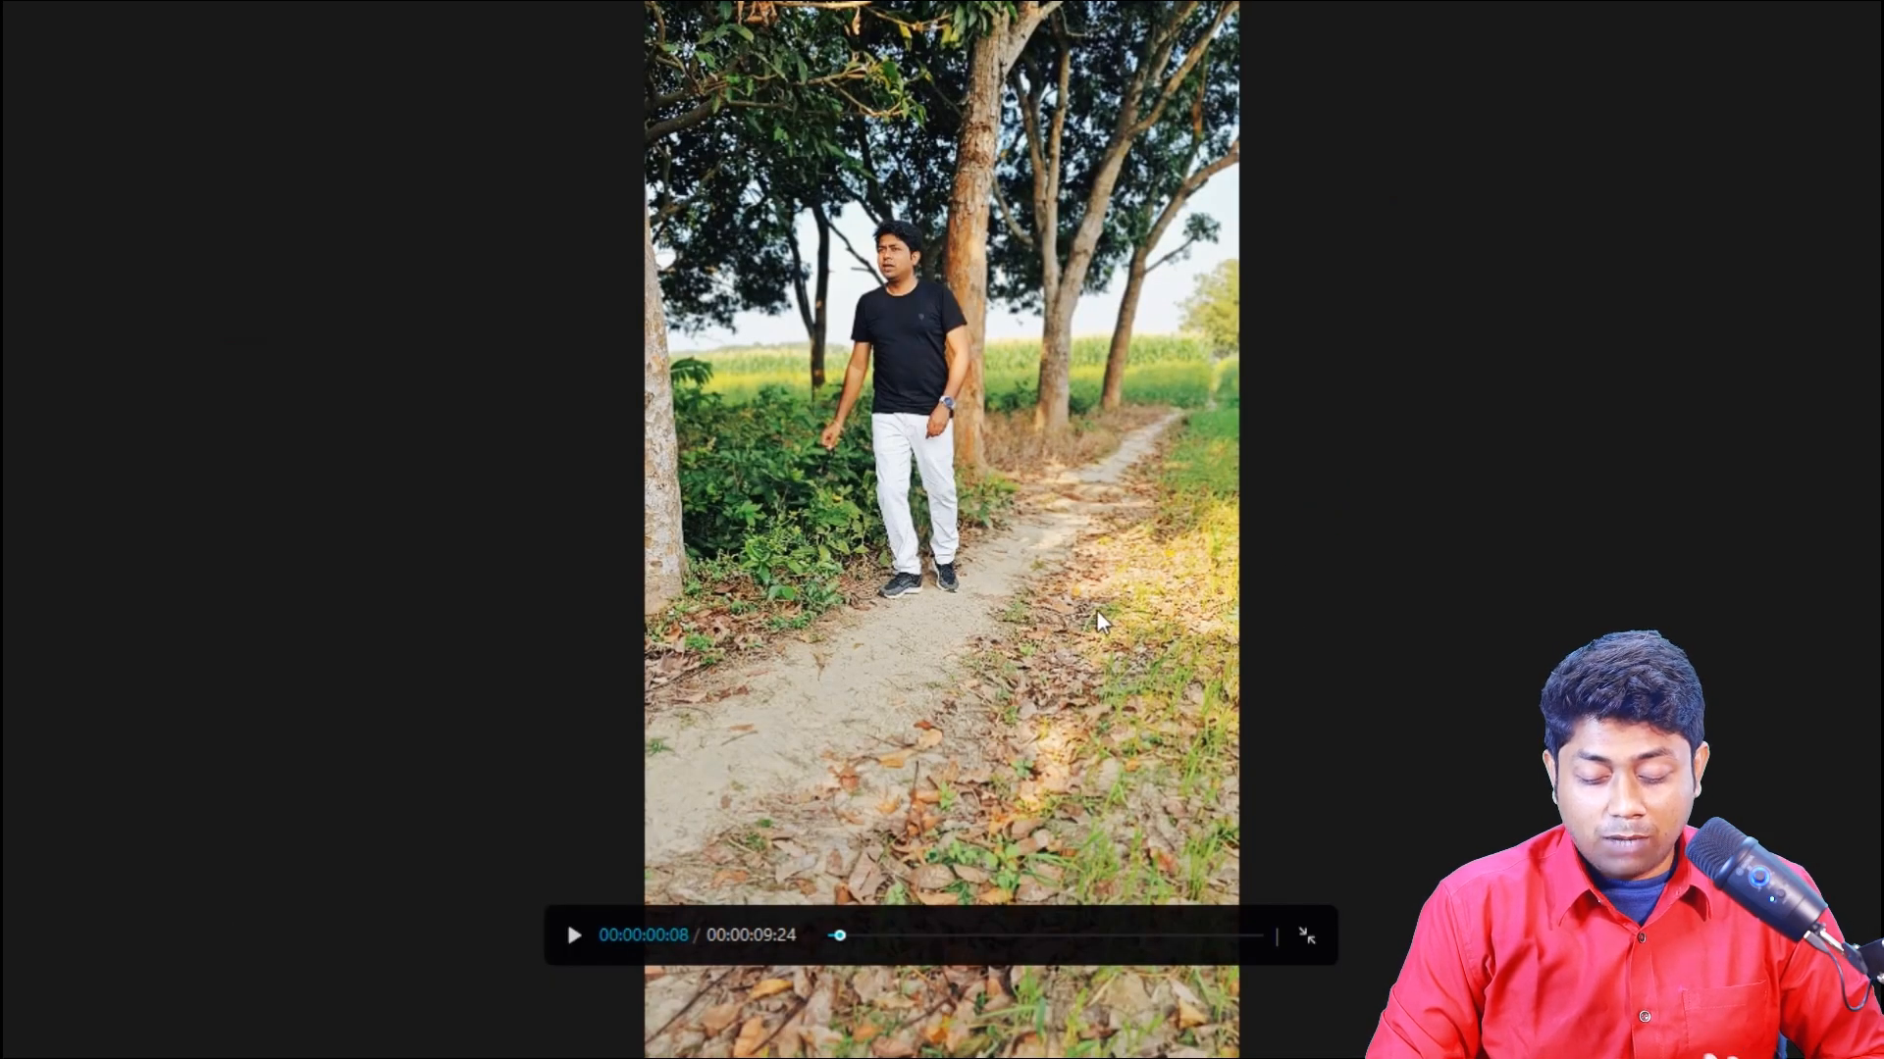
{"action": "key", "text": "space"}
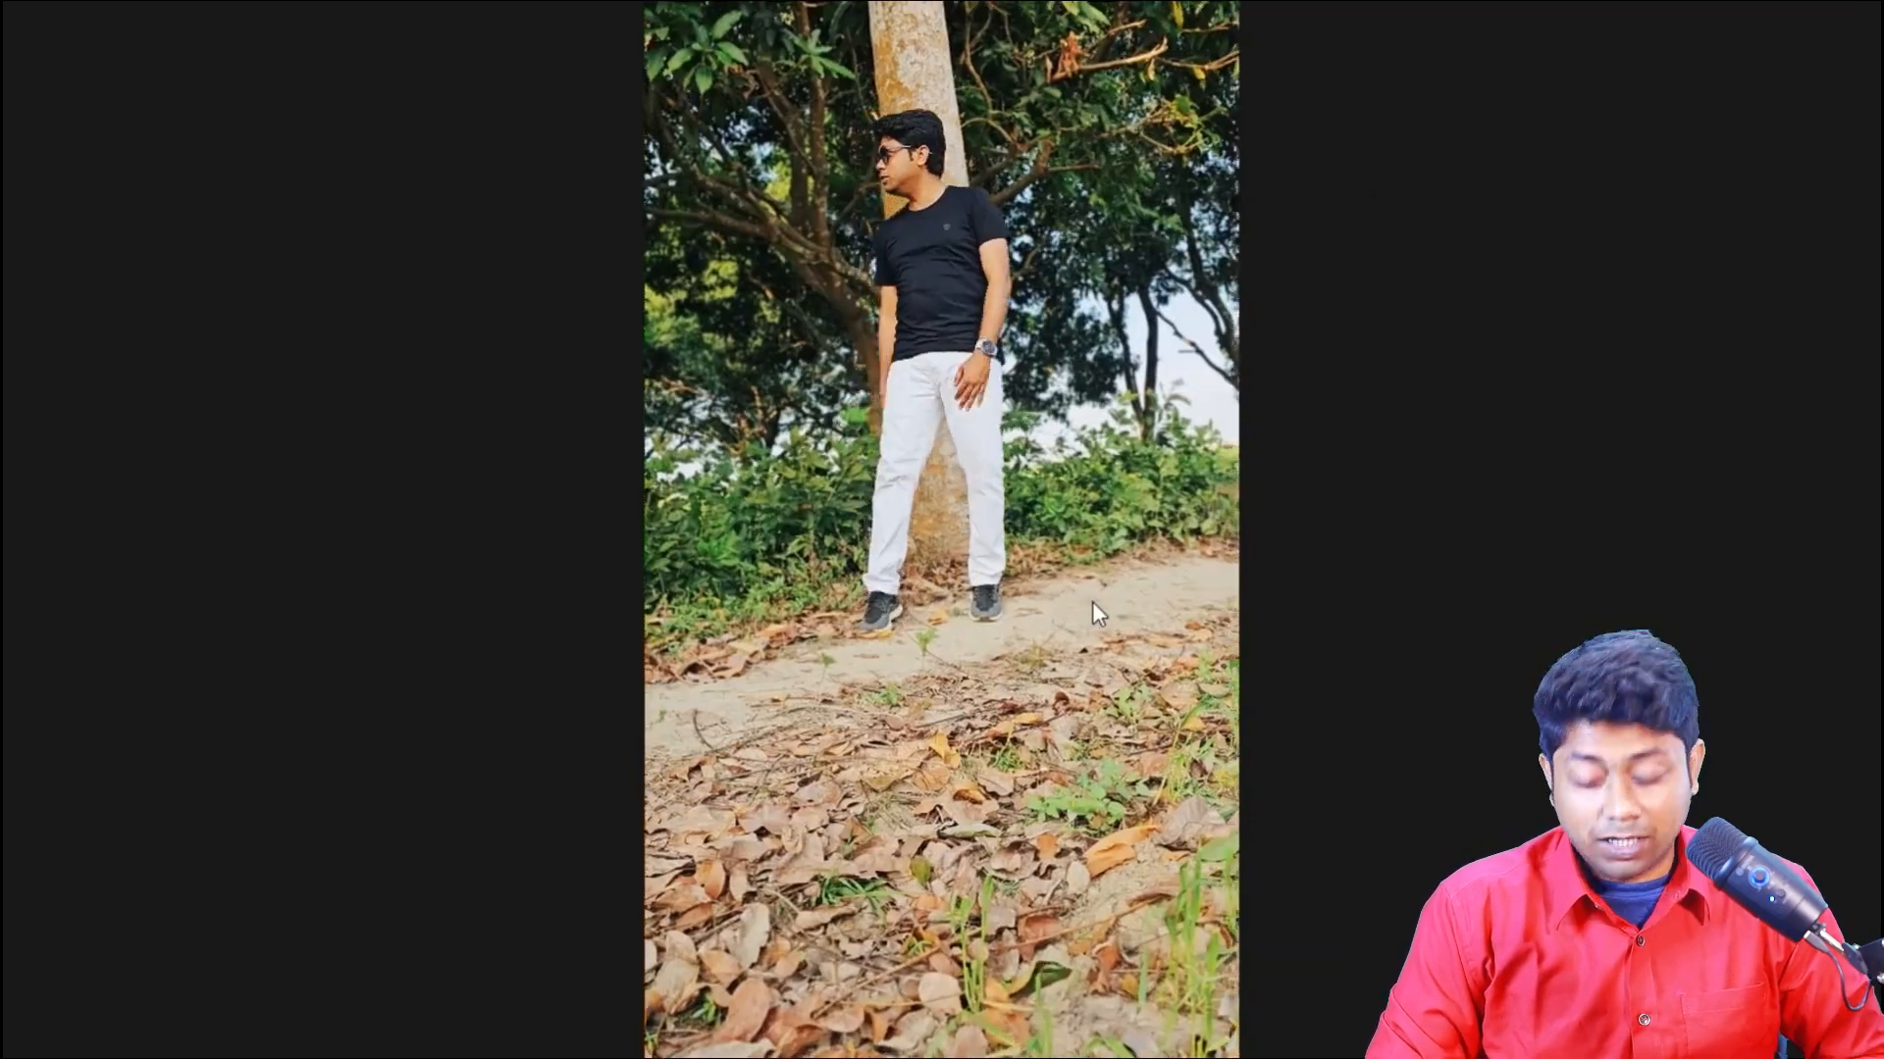
{"action": "key", "text": "Escape"}
{"action": "key", "text": "space"}
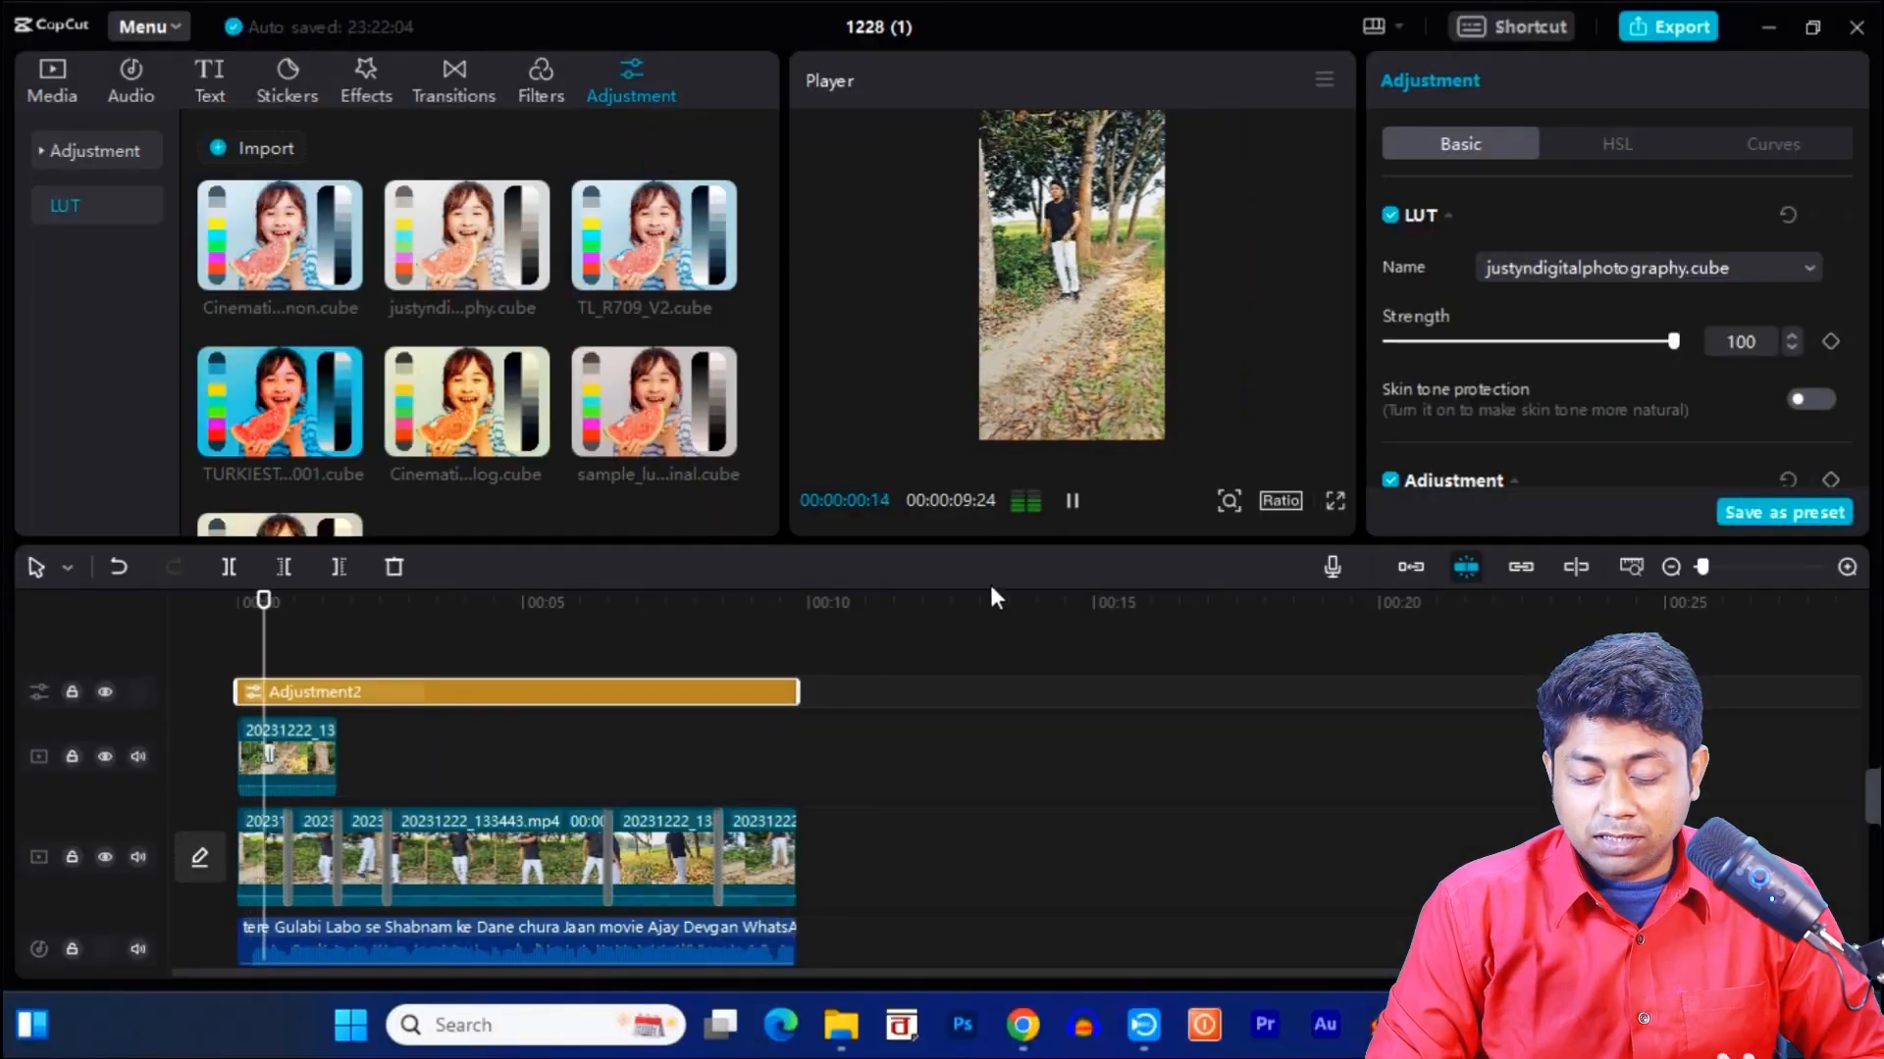
{"action": "key", "text": "space"}
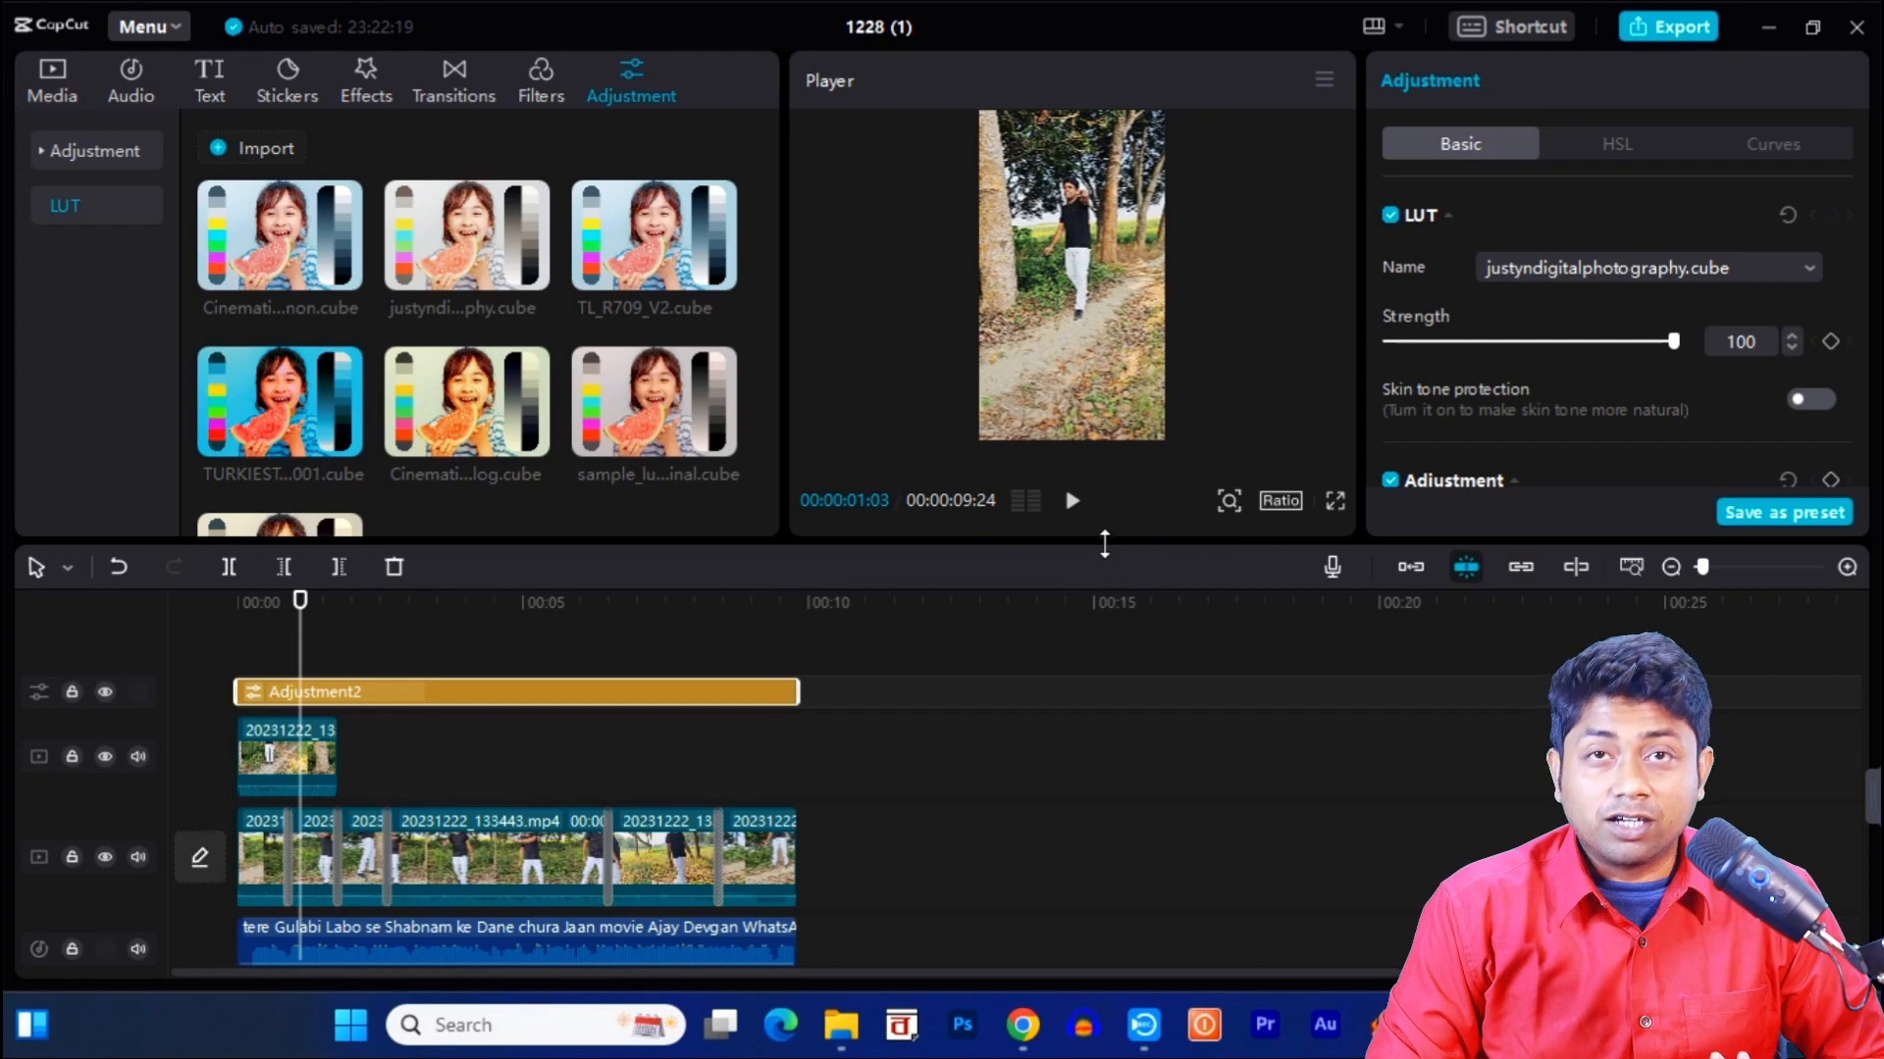
Step: Enlarge the preview area and switch the LUT off and on repeatedly to compare the footage with and without it
{"action": "left_click_drag", "start_coordinate": [1105, 541], "coordinate": [1089, 703]}
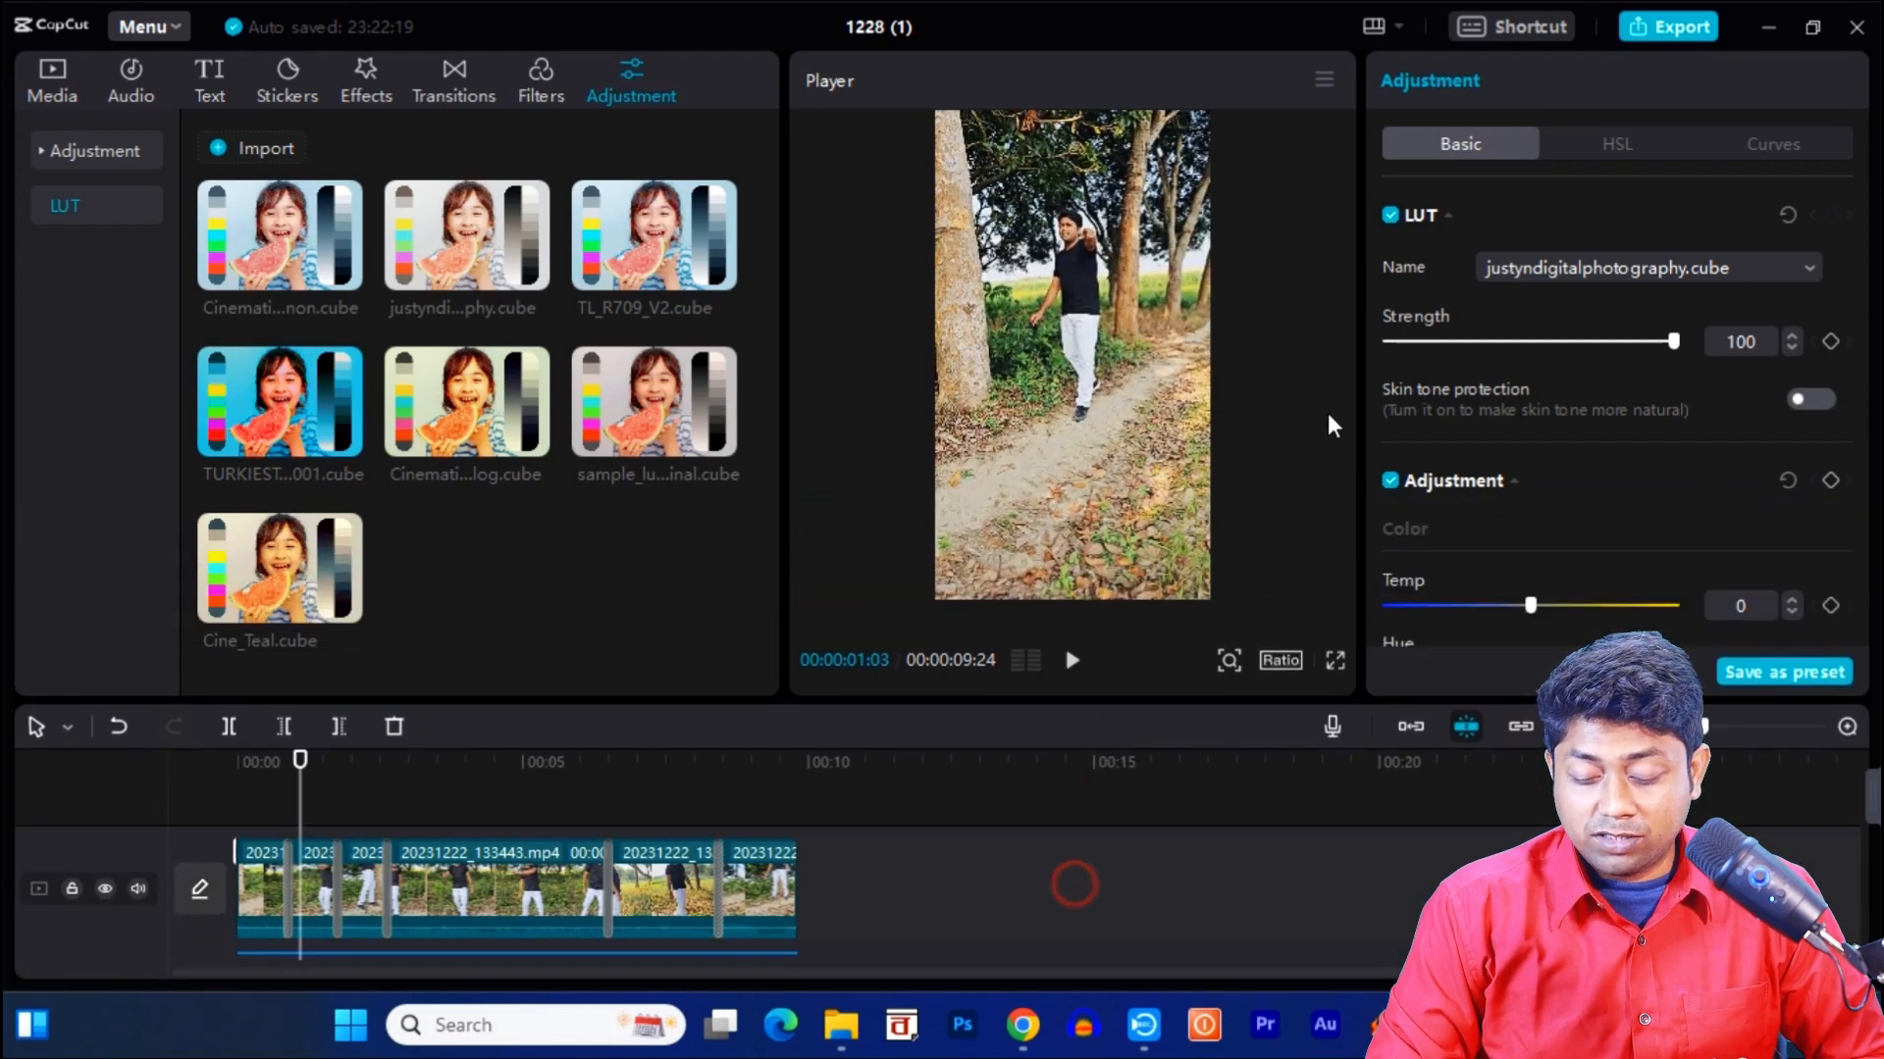
{"action": "left_click", "coordinate": [1391, 217]}
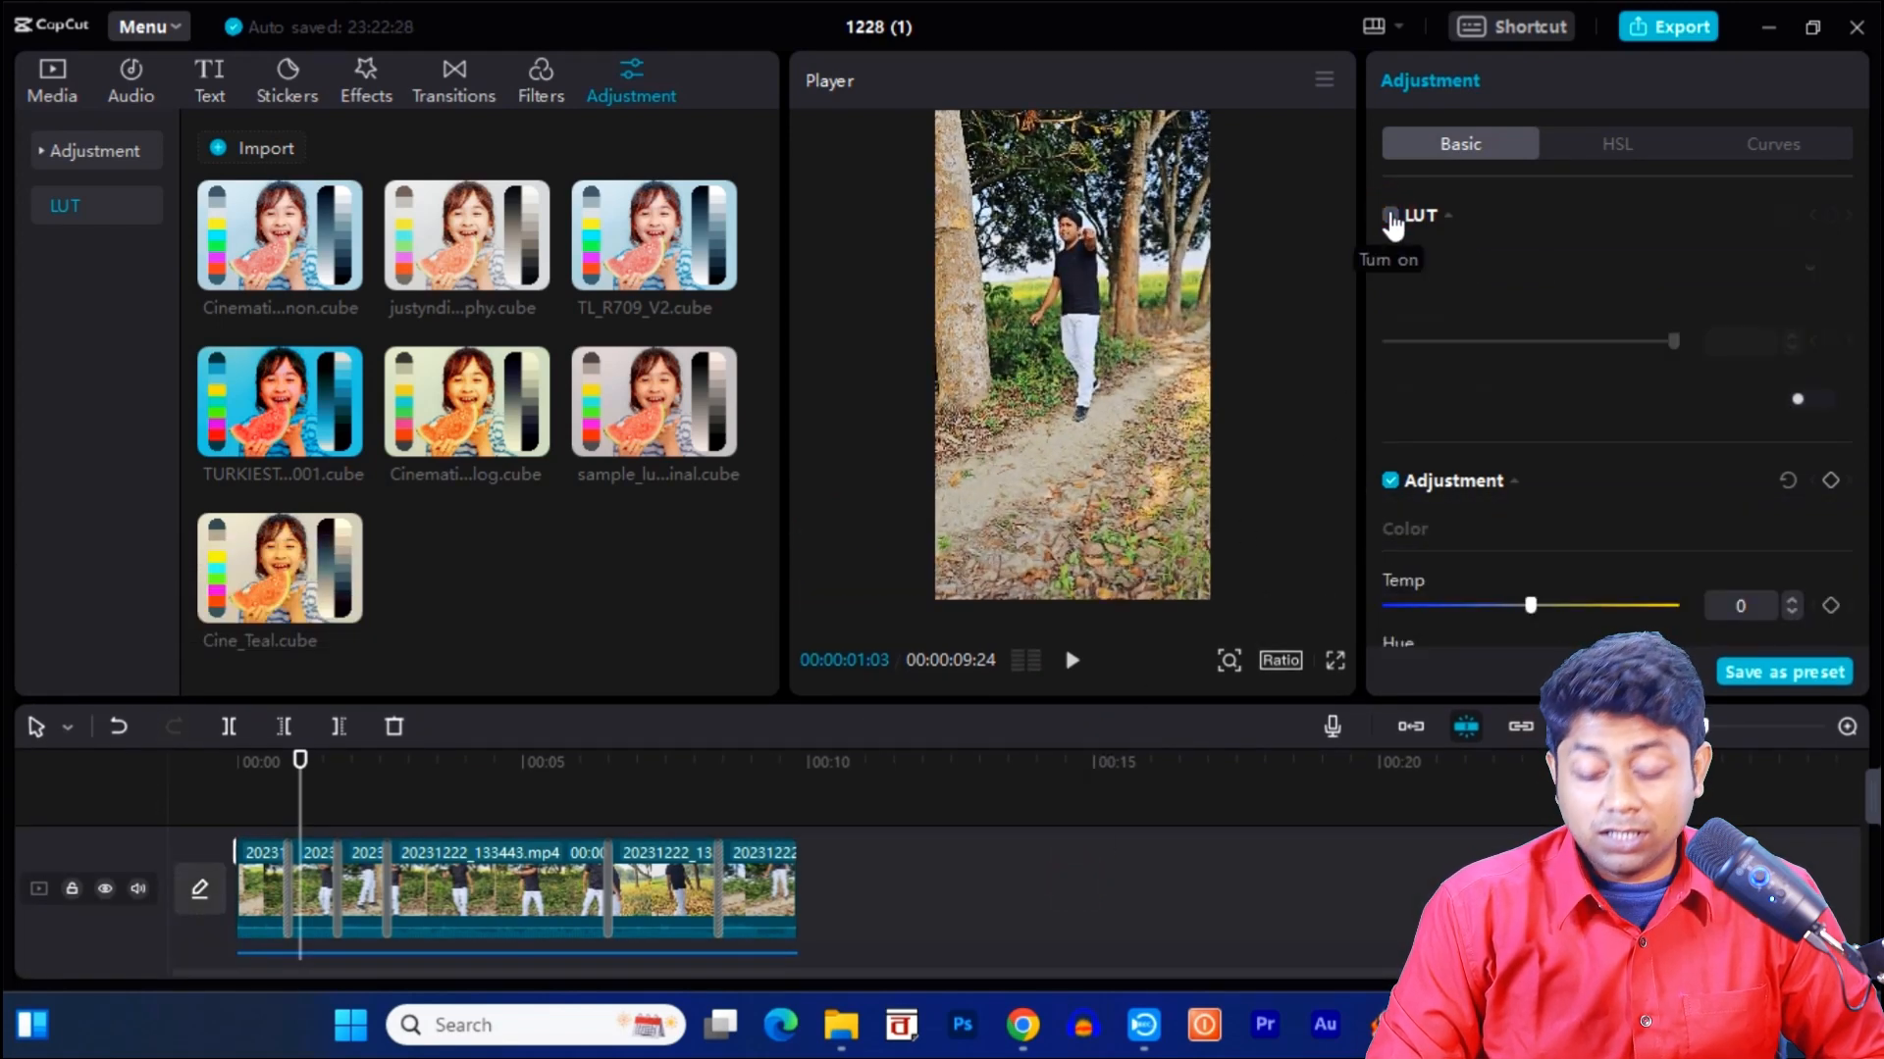
{"action": "left_click", "coordinate": [1391, 218]}
{"action": "left_click", "coordinate": [1391, 218]}
{"action": "left_click", "coordinate": [1391, 218]}
{"action": "left_click", "coordinate": [1391, 218]}
{"action": "left_click", "coordinate": [1391, 218]}
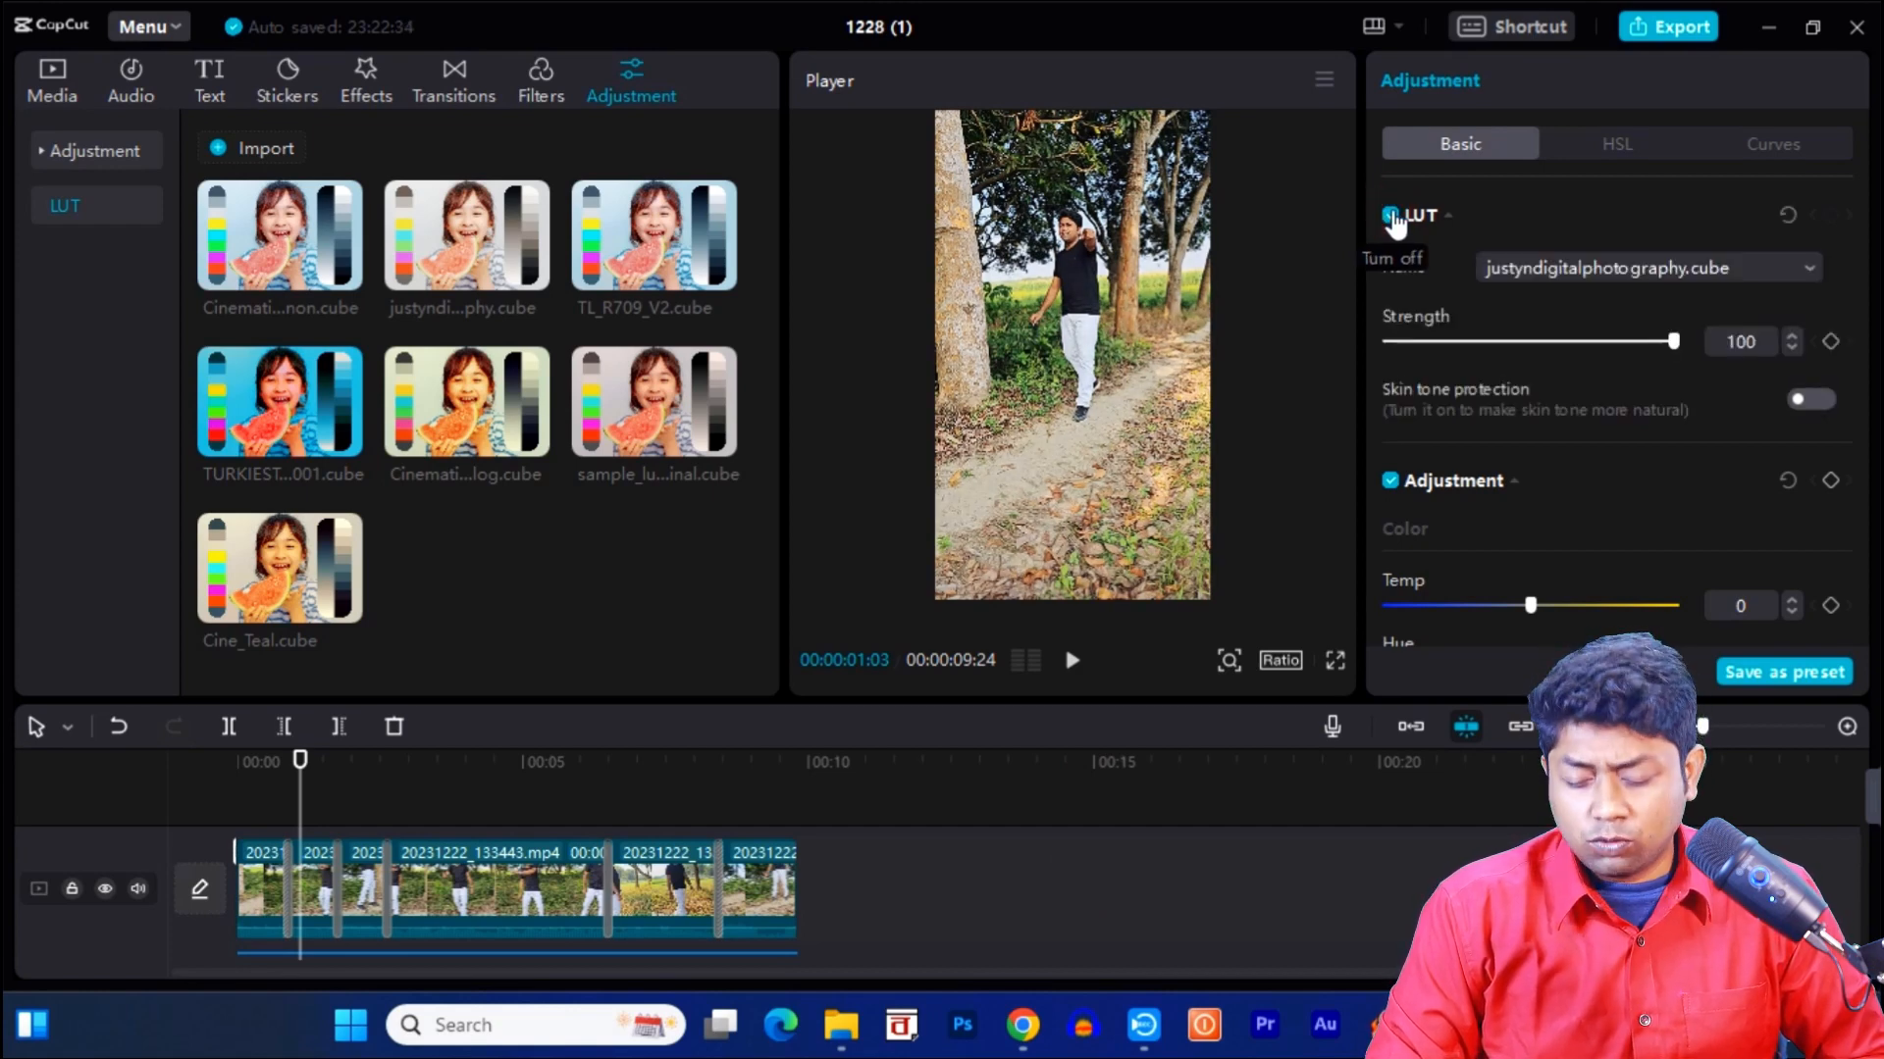
Step: Set the adjustment layer's hue to 9 and saturation to 10, and slightly lower its brightness
{"action": "scroll", "coordinate": [1501, 534], "scroll_direction": "down", "scroll_amount": 5}
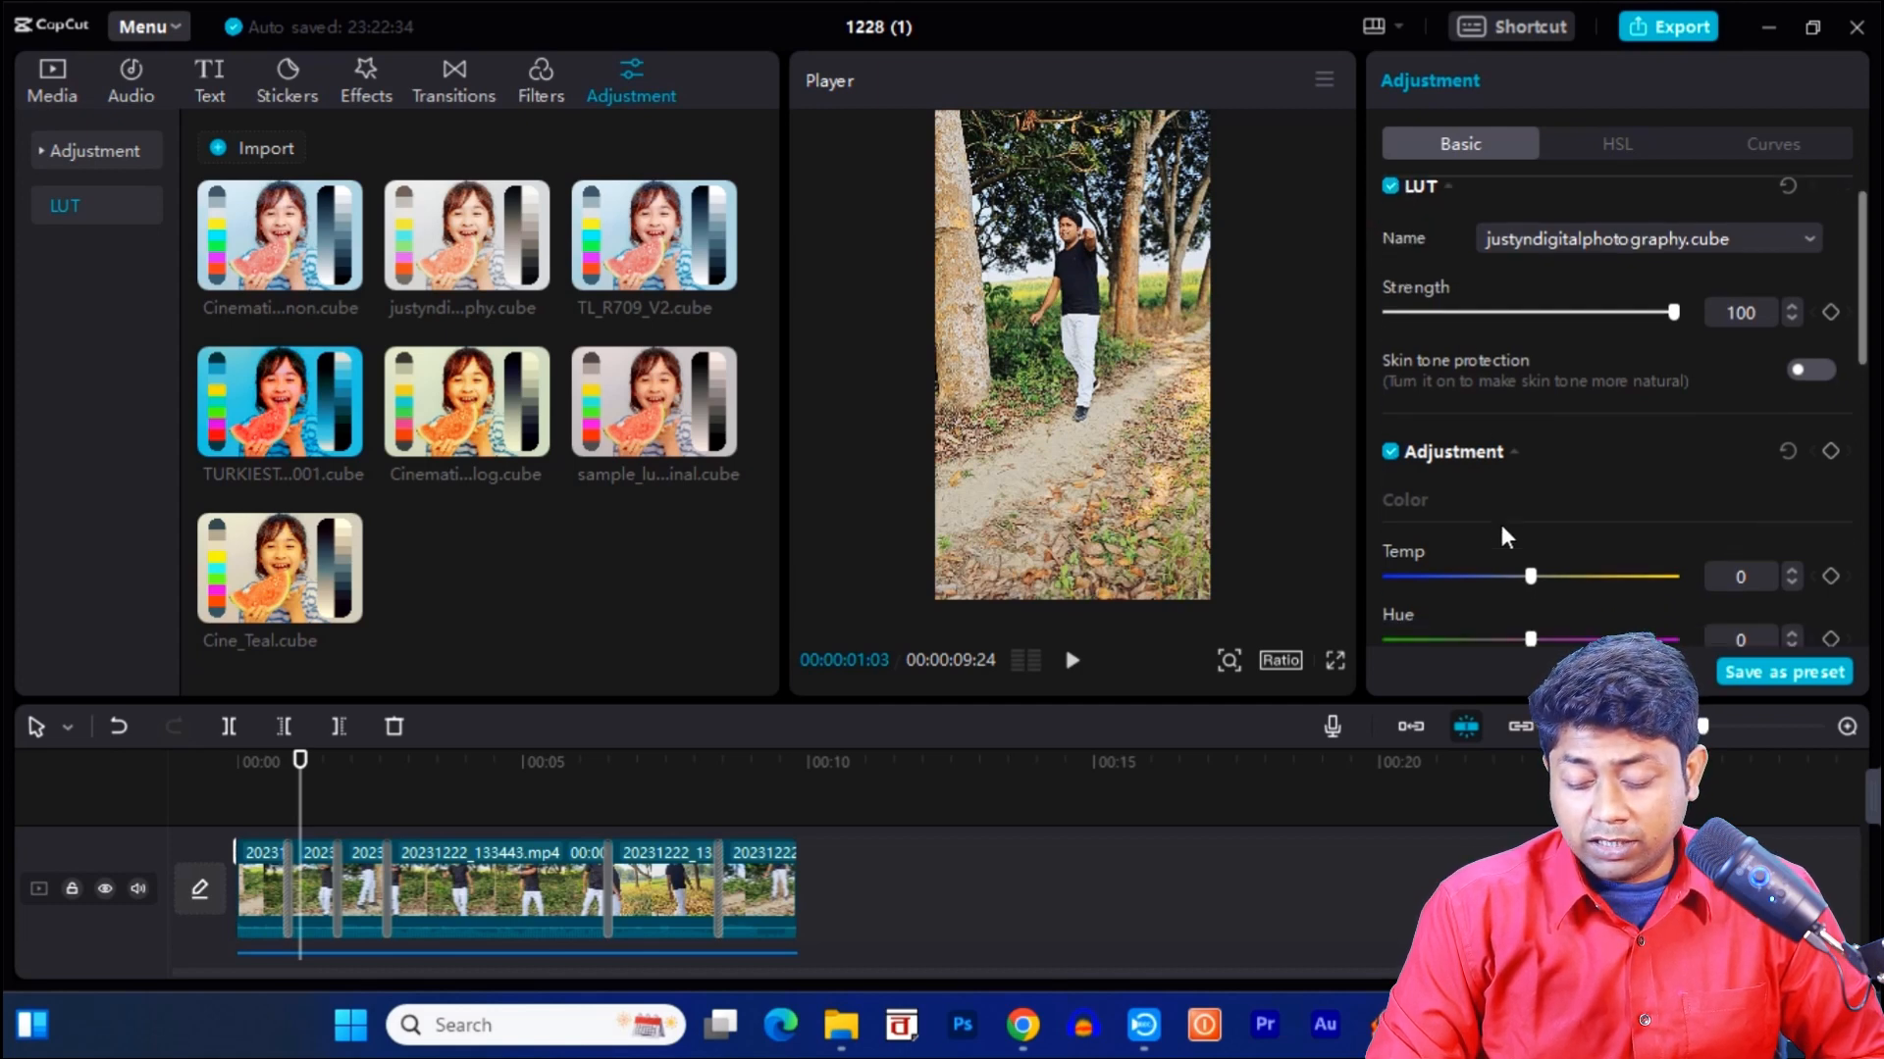
{"action": "scroll", "coordinate": [1508, 534], "scroll_direction": "up", "scroll_amount": 1}
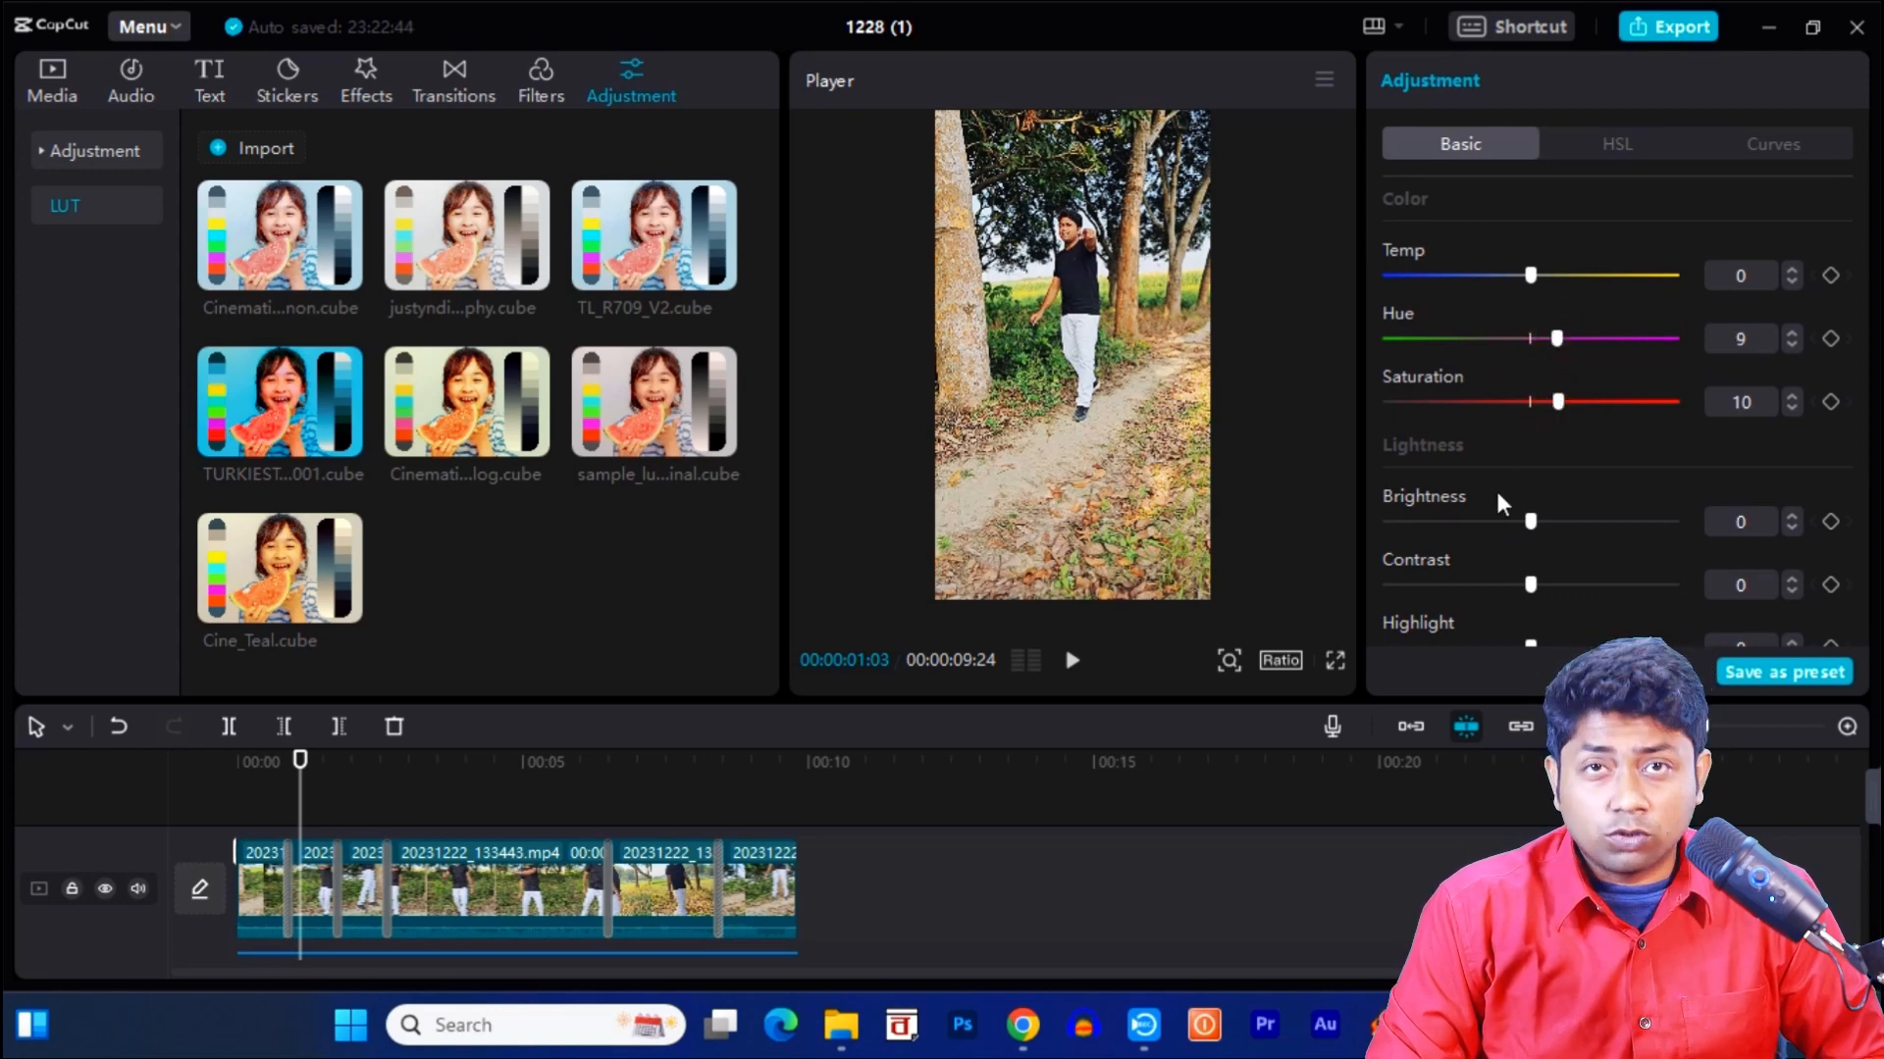
{"action": "mouse_move", "coordinate": [1530, 520]}
{"action": "left_mouse_down"}
{"action": "mouse_move", "coordinate": [1480, 518]}
{"action": "mouse_move", "coordinate": [1526, 522]}
{"action": "left_mouse_up"}
{"action": "scroll", "coordinate": [1486, 512], "scroll_direction": "up", "scroll_amount": 3}
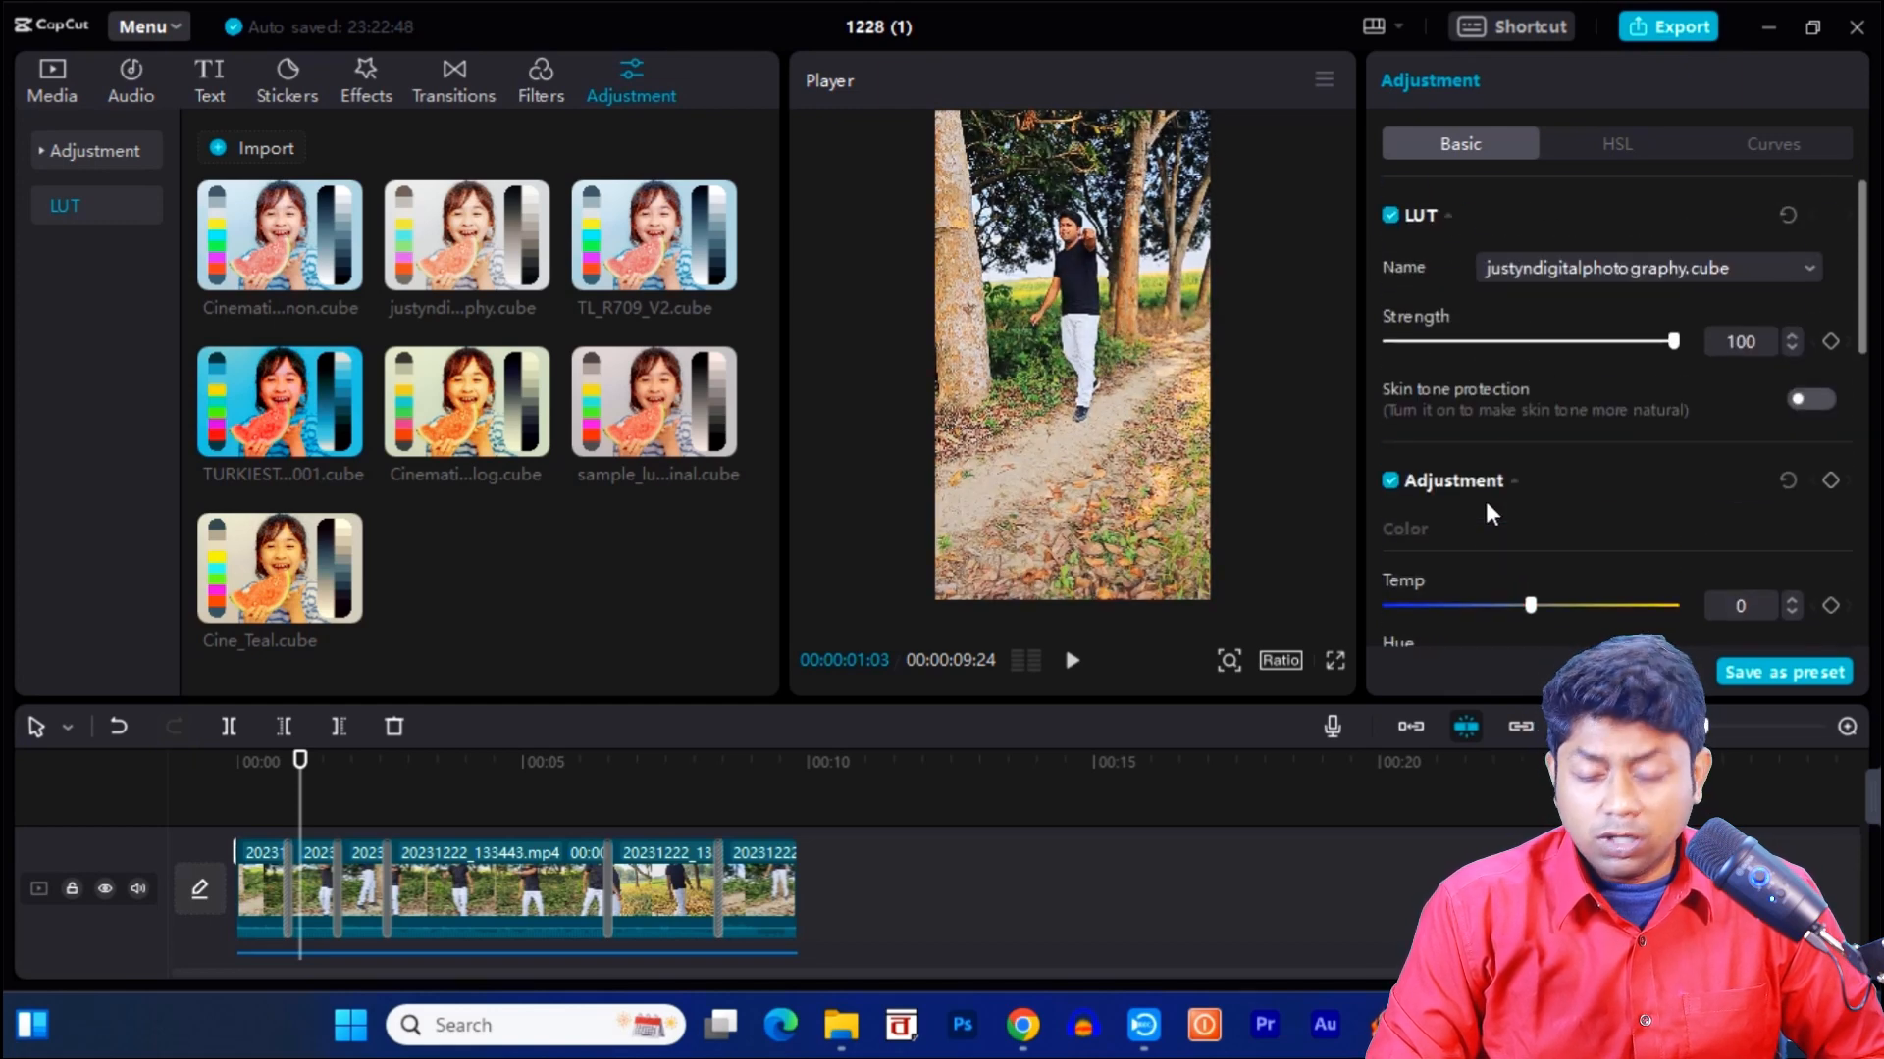
Step: Play the adjusted video in full screen to review the colour grade
{"action": "left_click", "coordinate": [1338, 659]}
{"action": "key", "text": "space"}
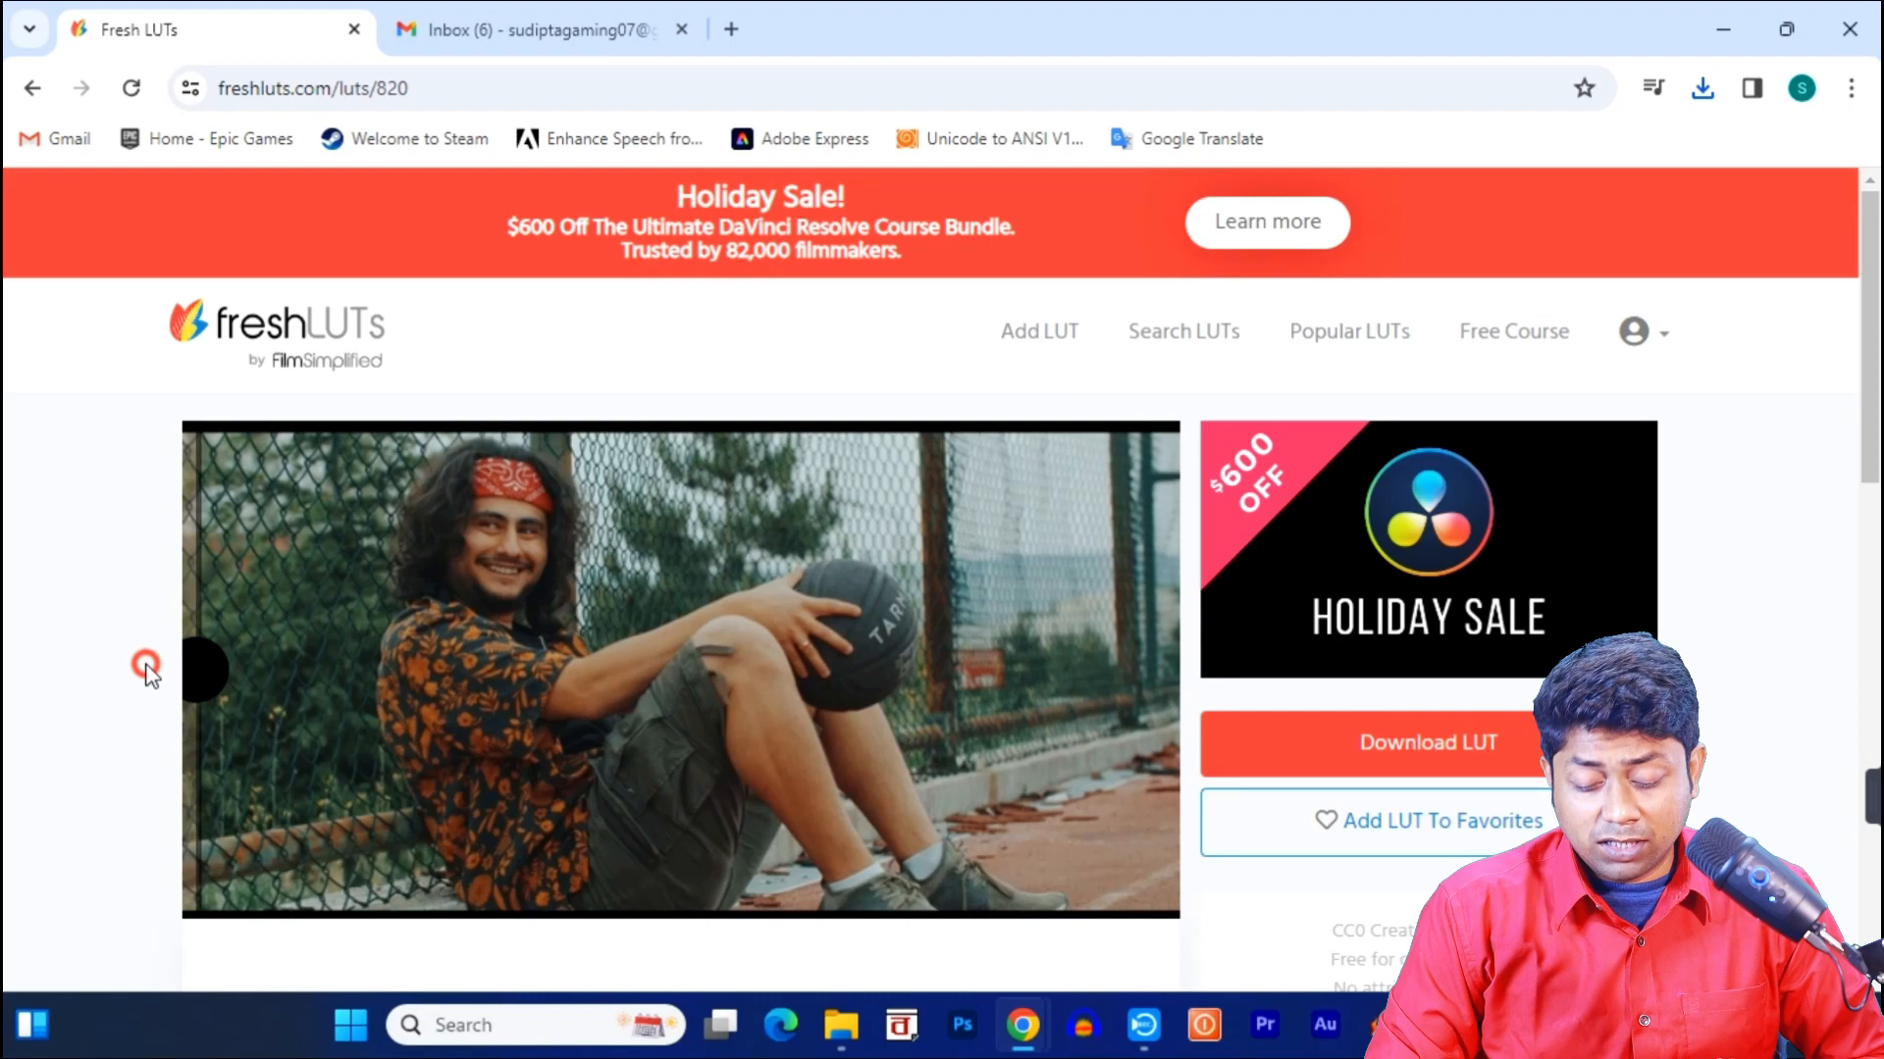
Step: On the FreshLUTs site, compare before and after previews and download the Sony Cinematic light AZ LUT
{"action": "left_click_drag", "start_coordinate": [147, 667], "coordinate": [673, 671]}
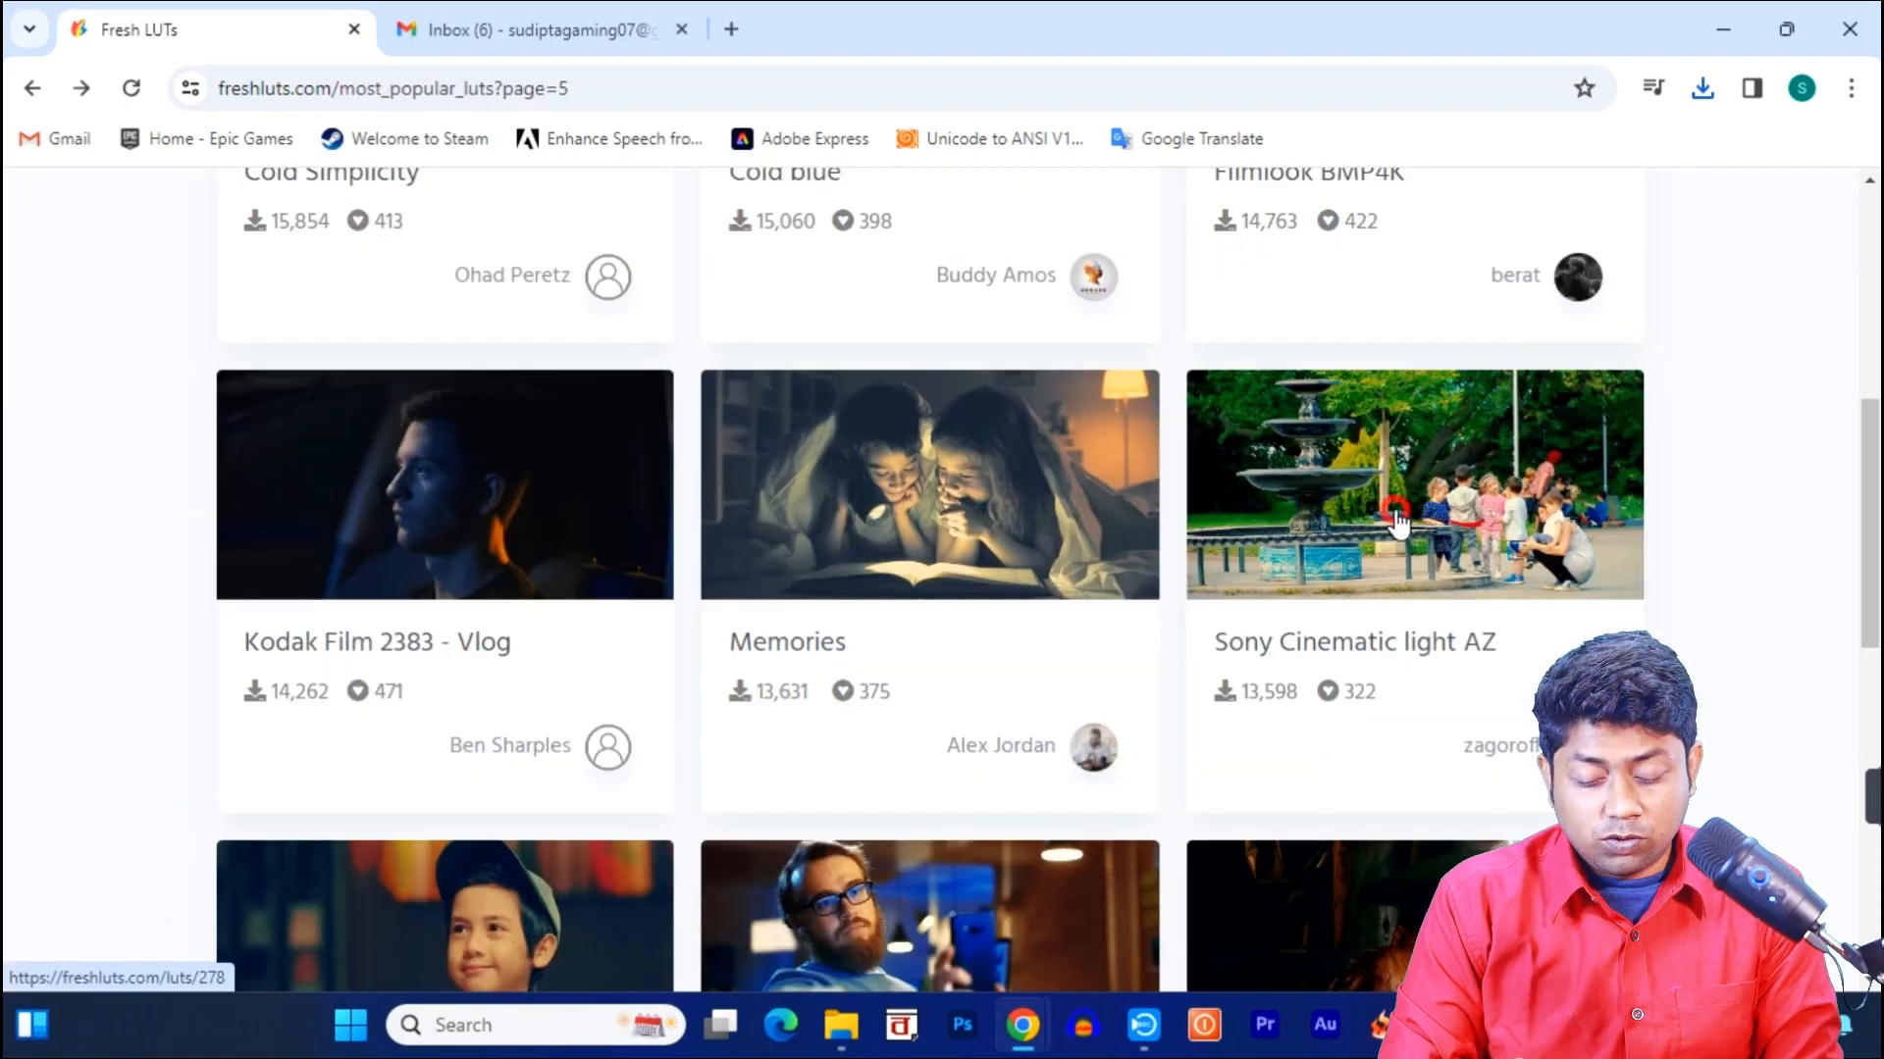
{"action": "left_click", "coordinate": [1397, 525]}
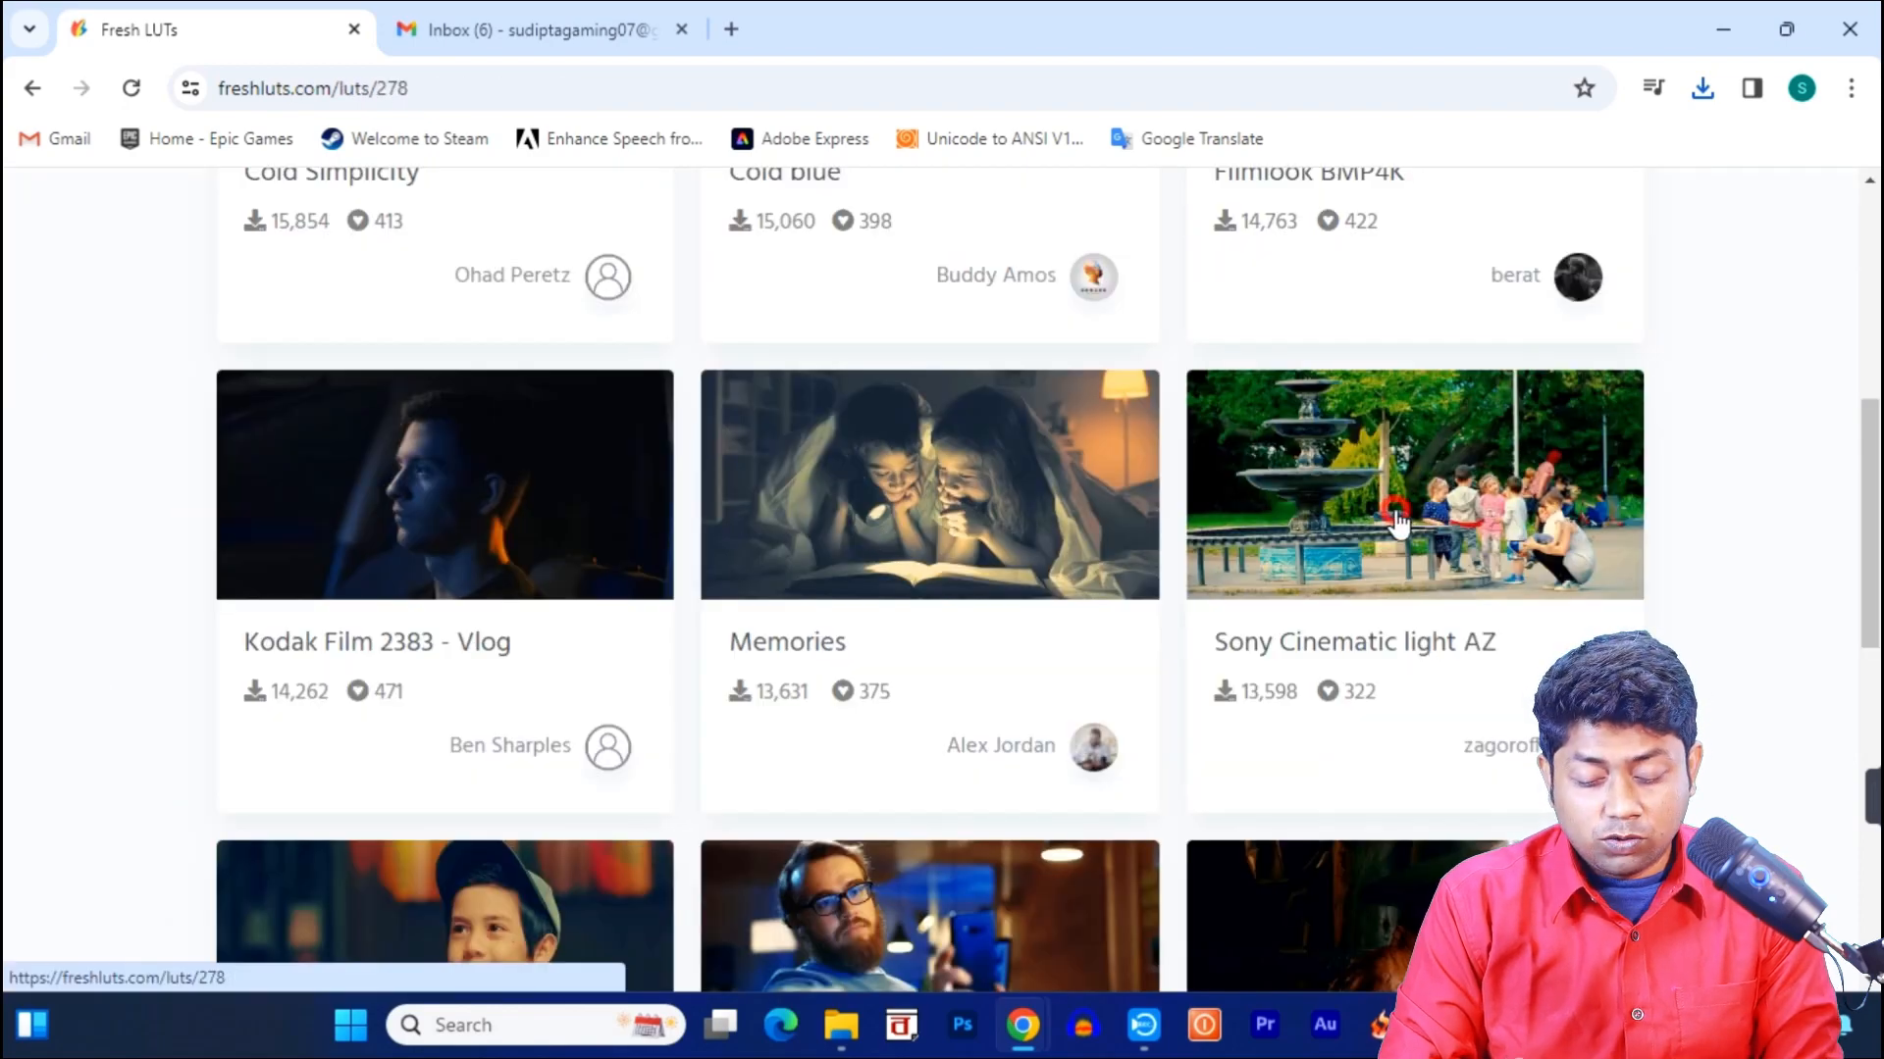
{"action": "left_click_drag", "start_coordinate": [690, 673], "coordinate": [111, 702]}
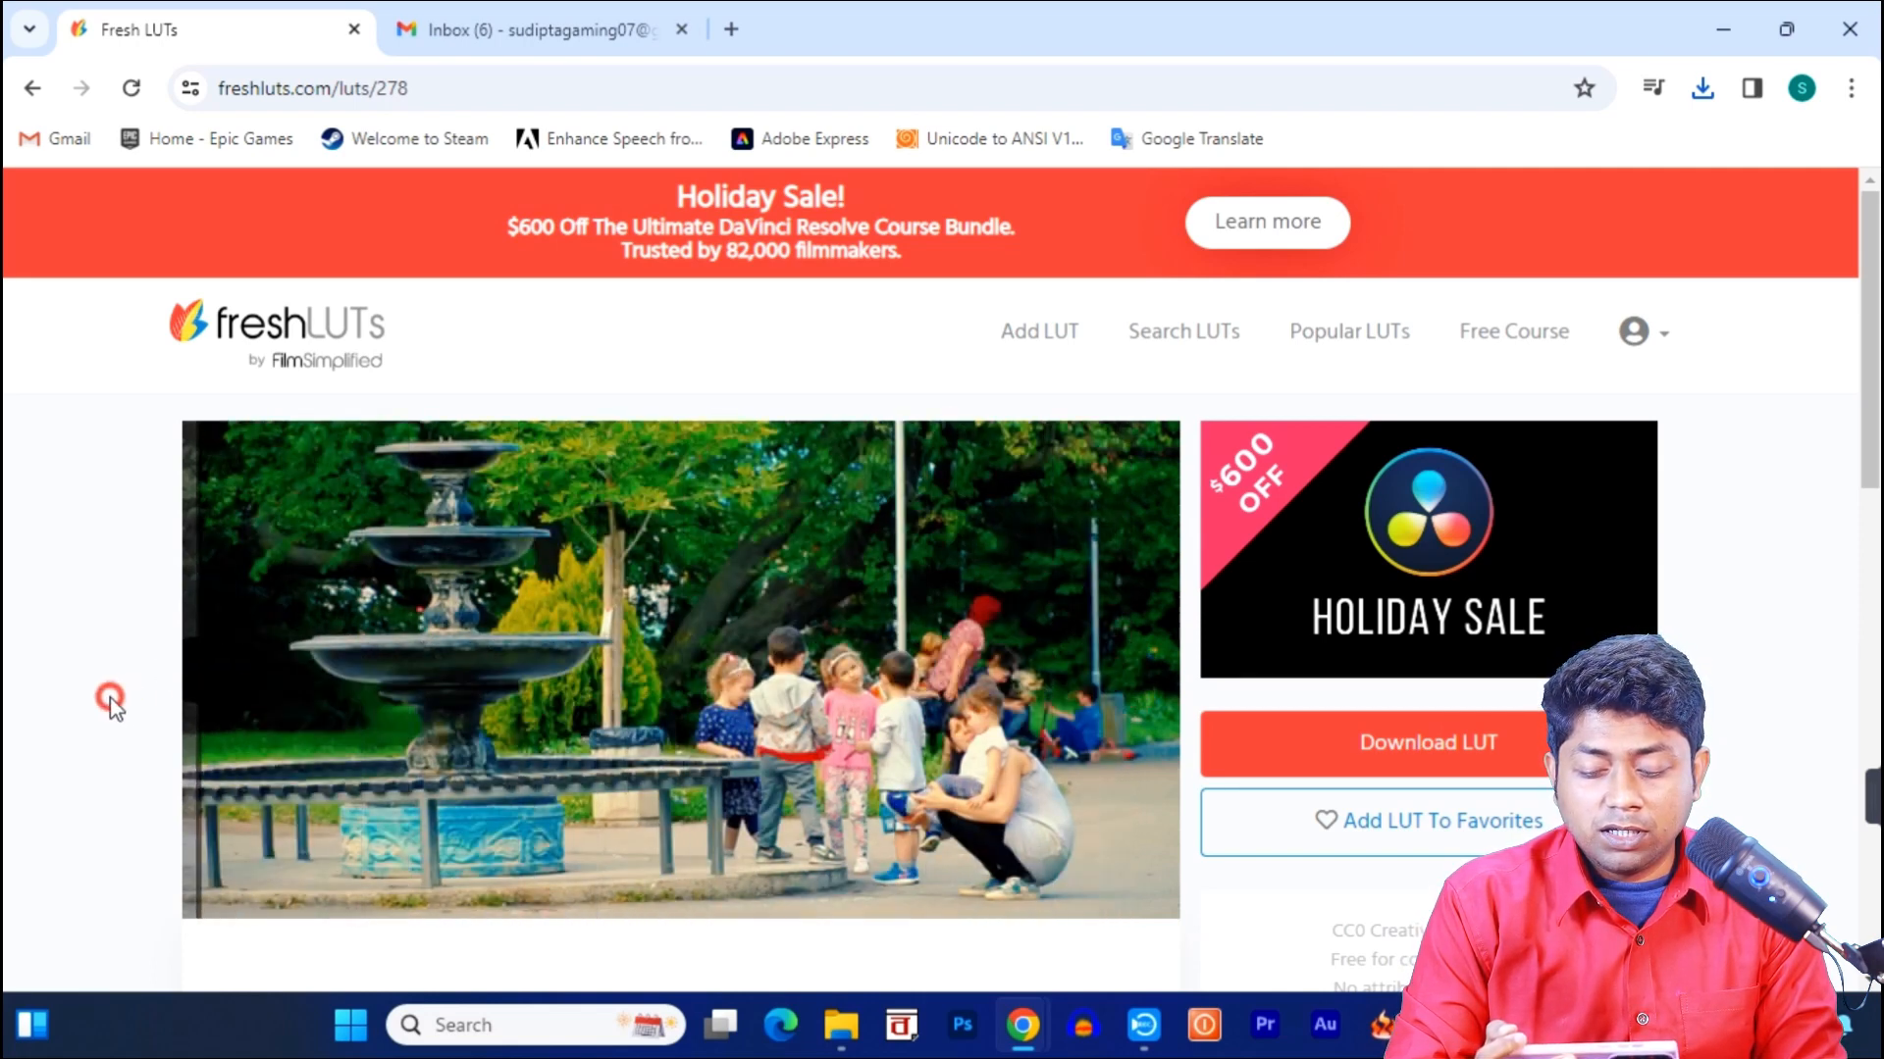
{"action": "left_click", "coordinate": [1306, 745]}
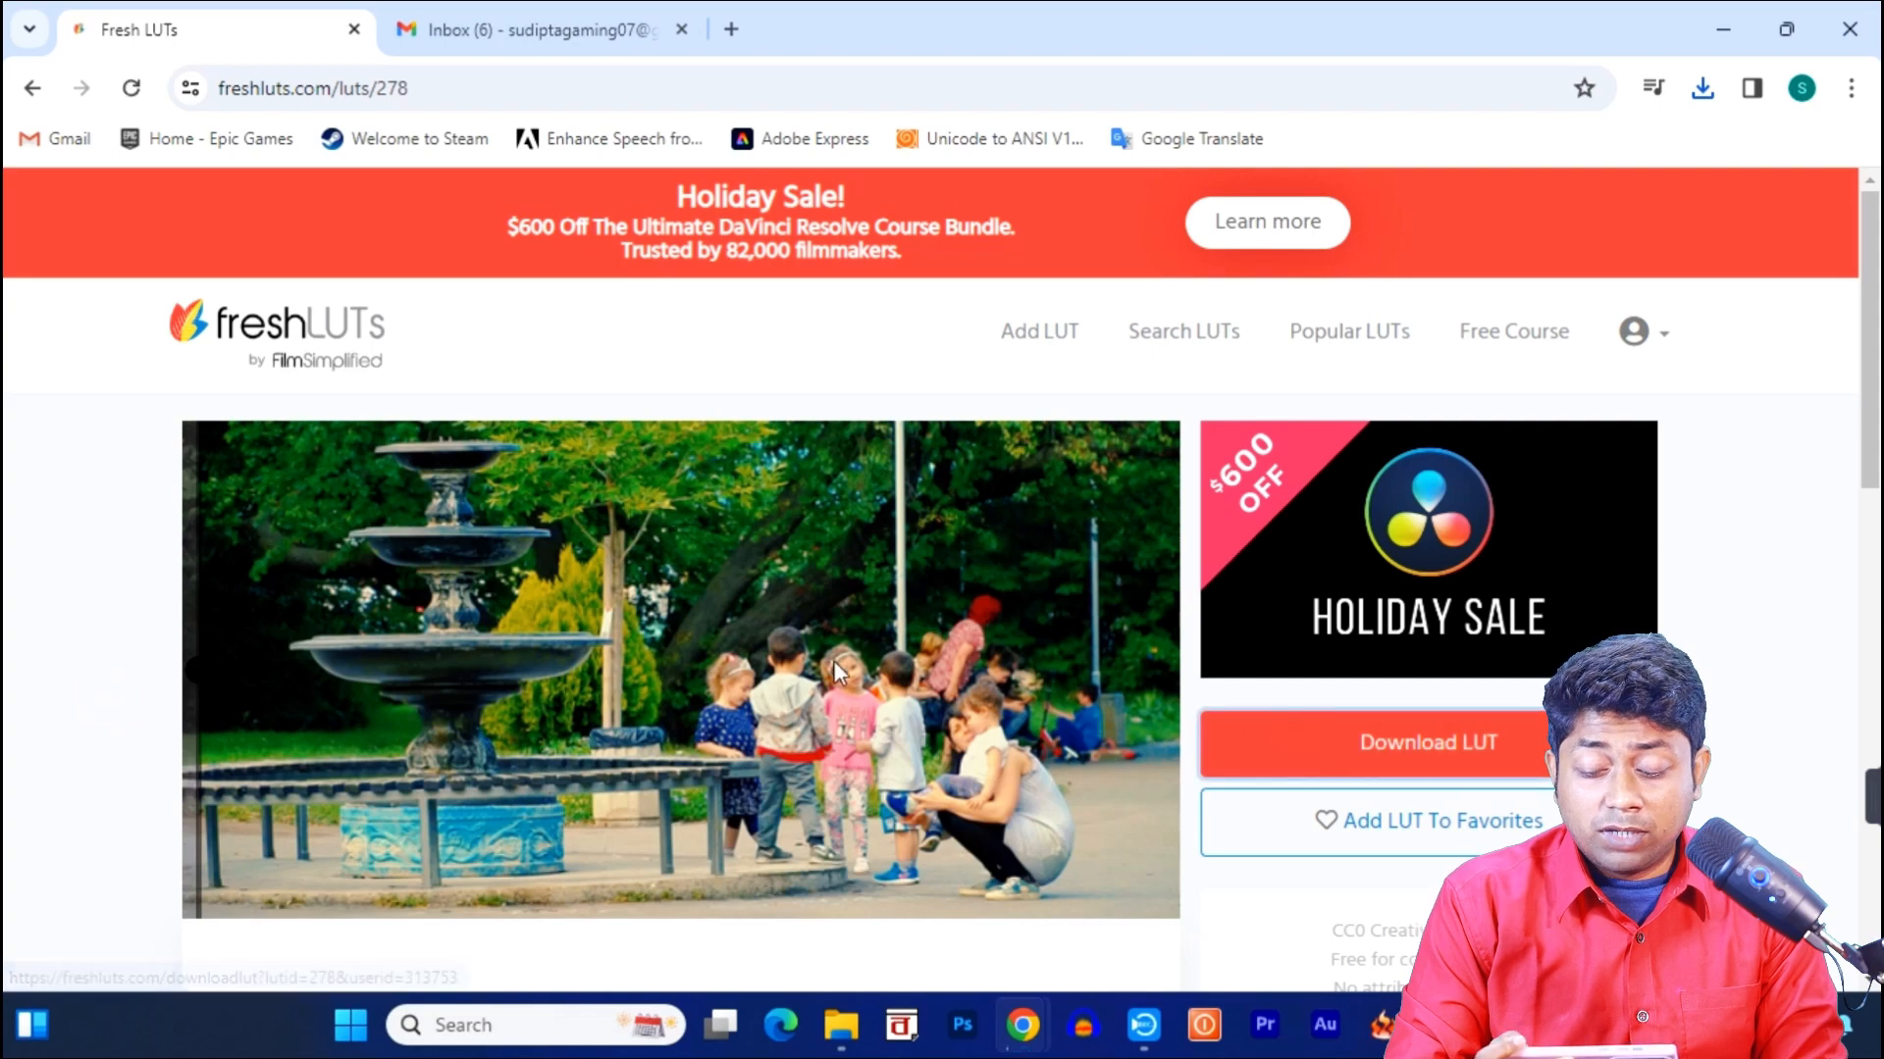
{"action": "scroll", "coordinate": [792, 650], "scroll_direction": "down", "scroll_amount": 5}
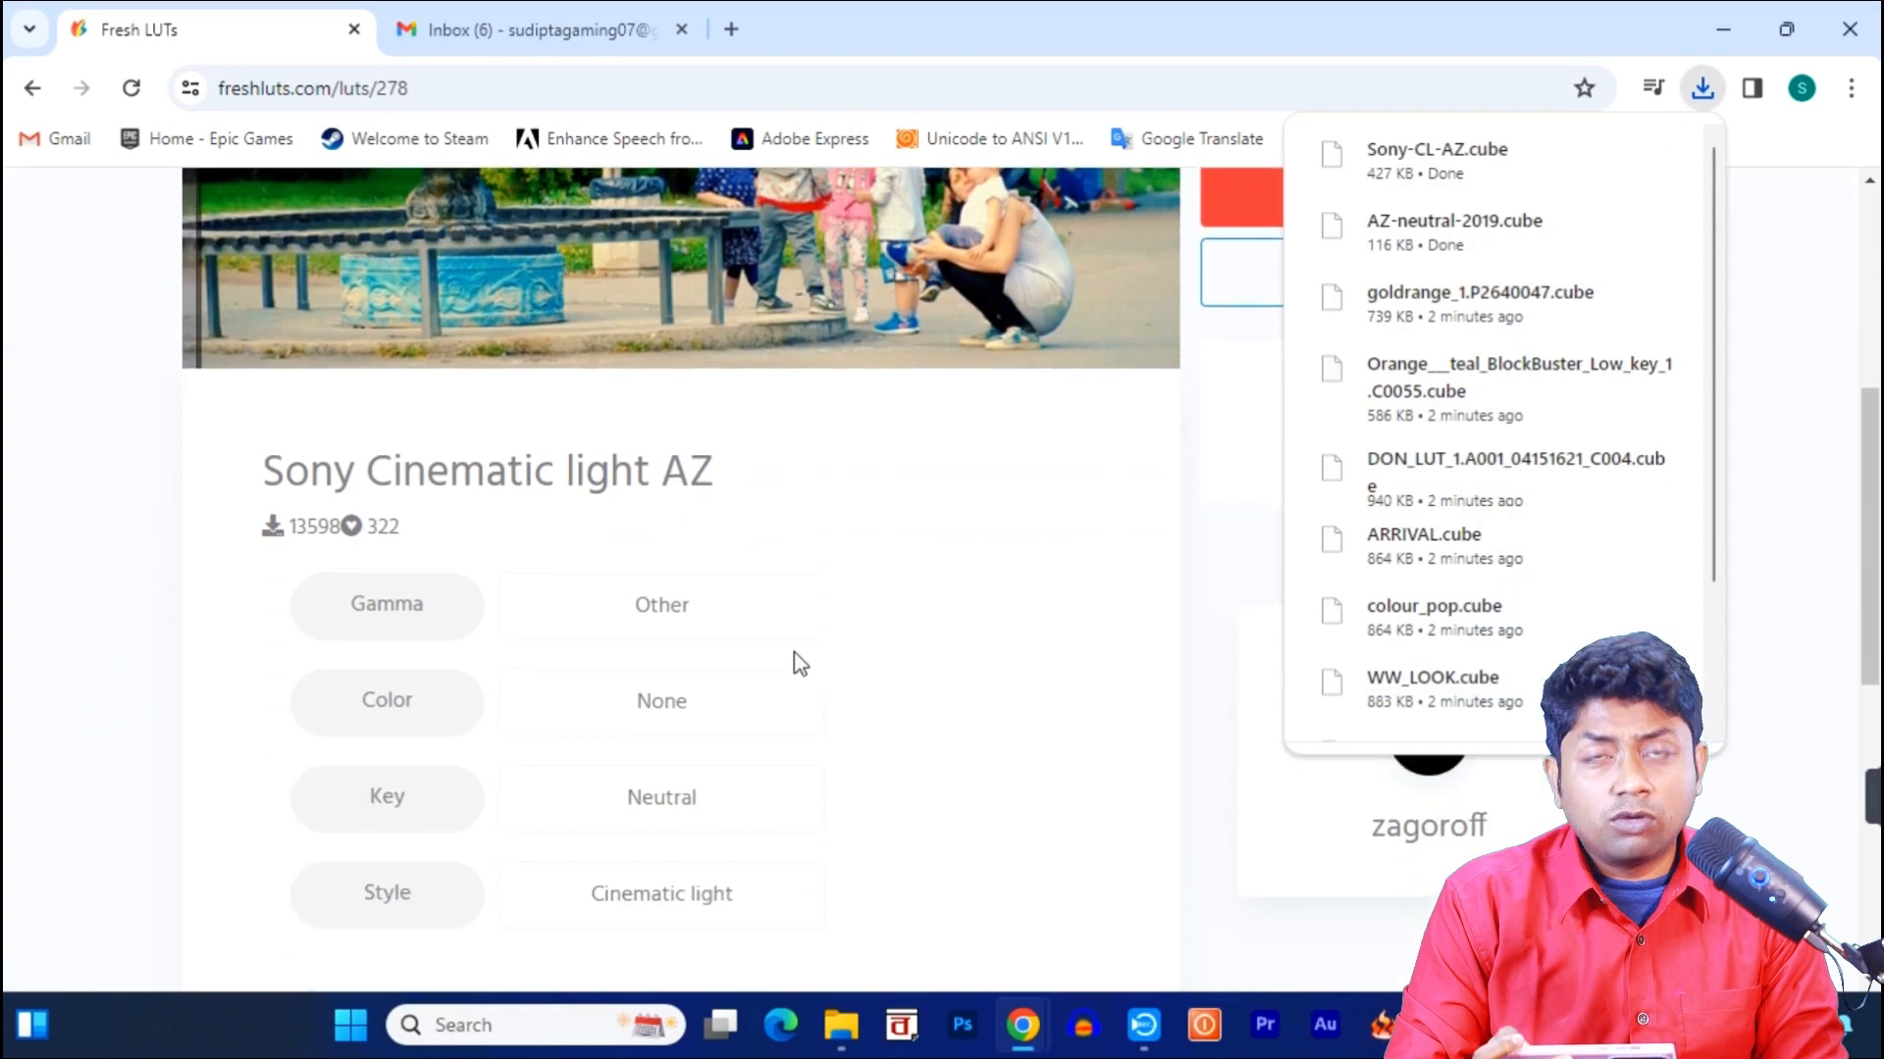
{"action": "scroll", "coordinate": [1132, 650], "scroll_direction": "up", "scroll_amount": 4}
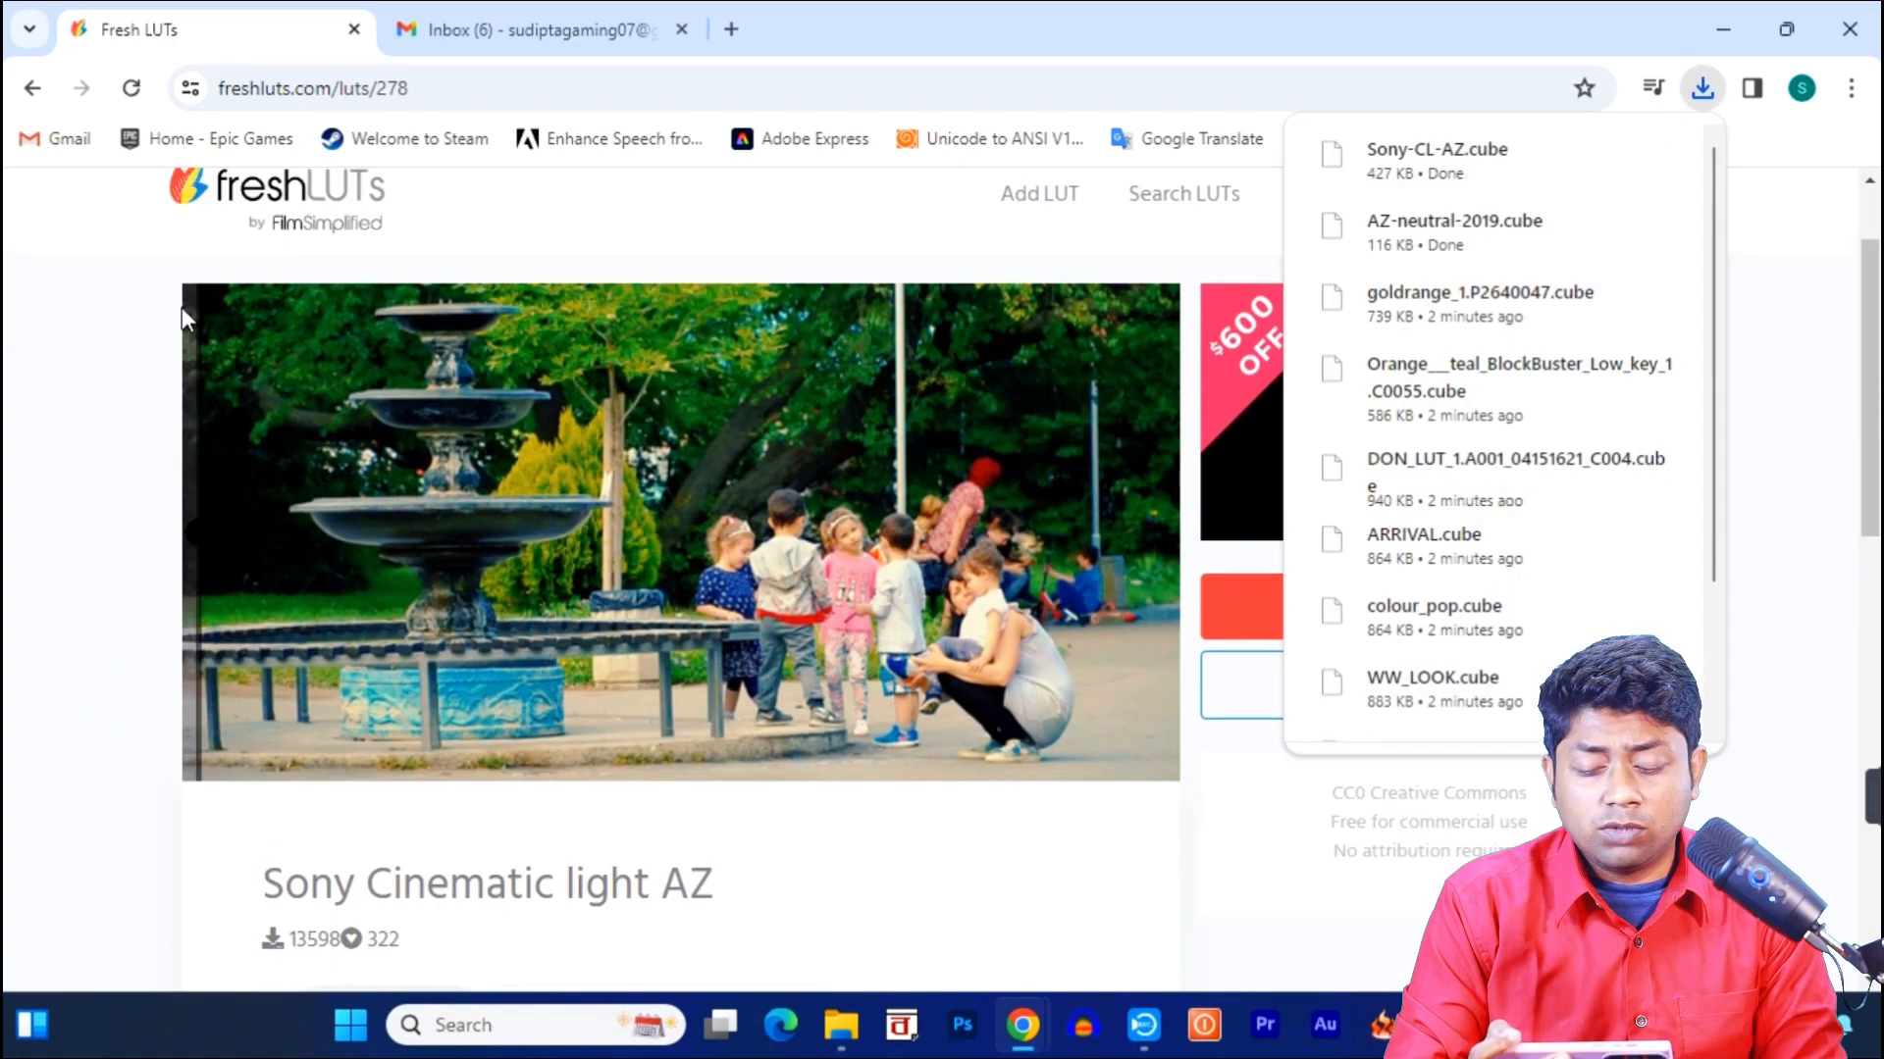
{"action": "left_click", "coordinate": [54, 286]}
Step: Return to the popular LUTs list, open Film 0987, compare its before and after preview, and download the LUT
{"action": "left_click", "coordinate": [32, 88]}
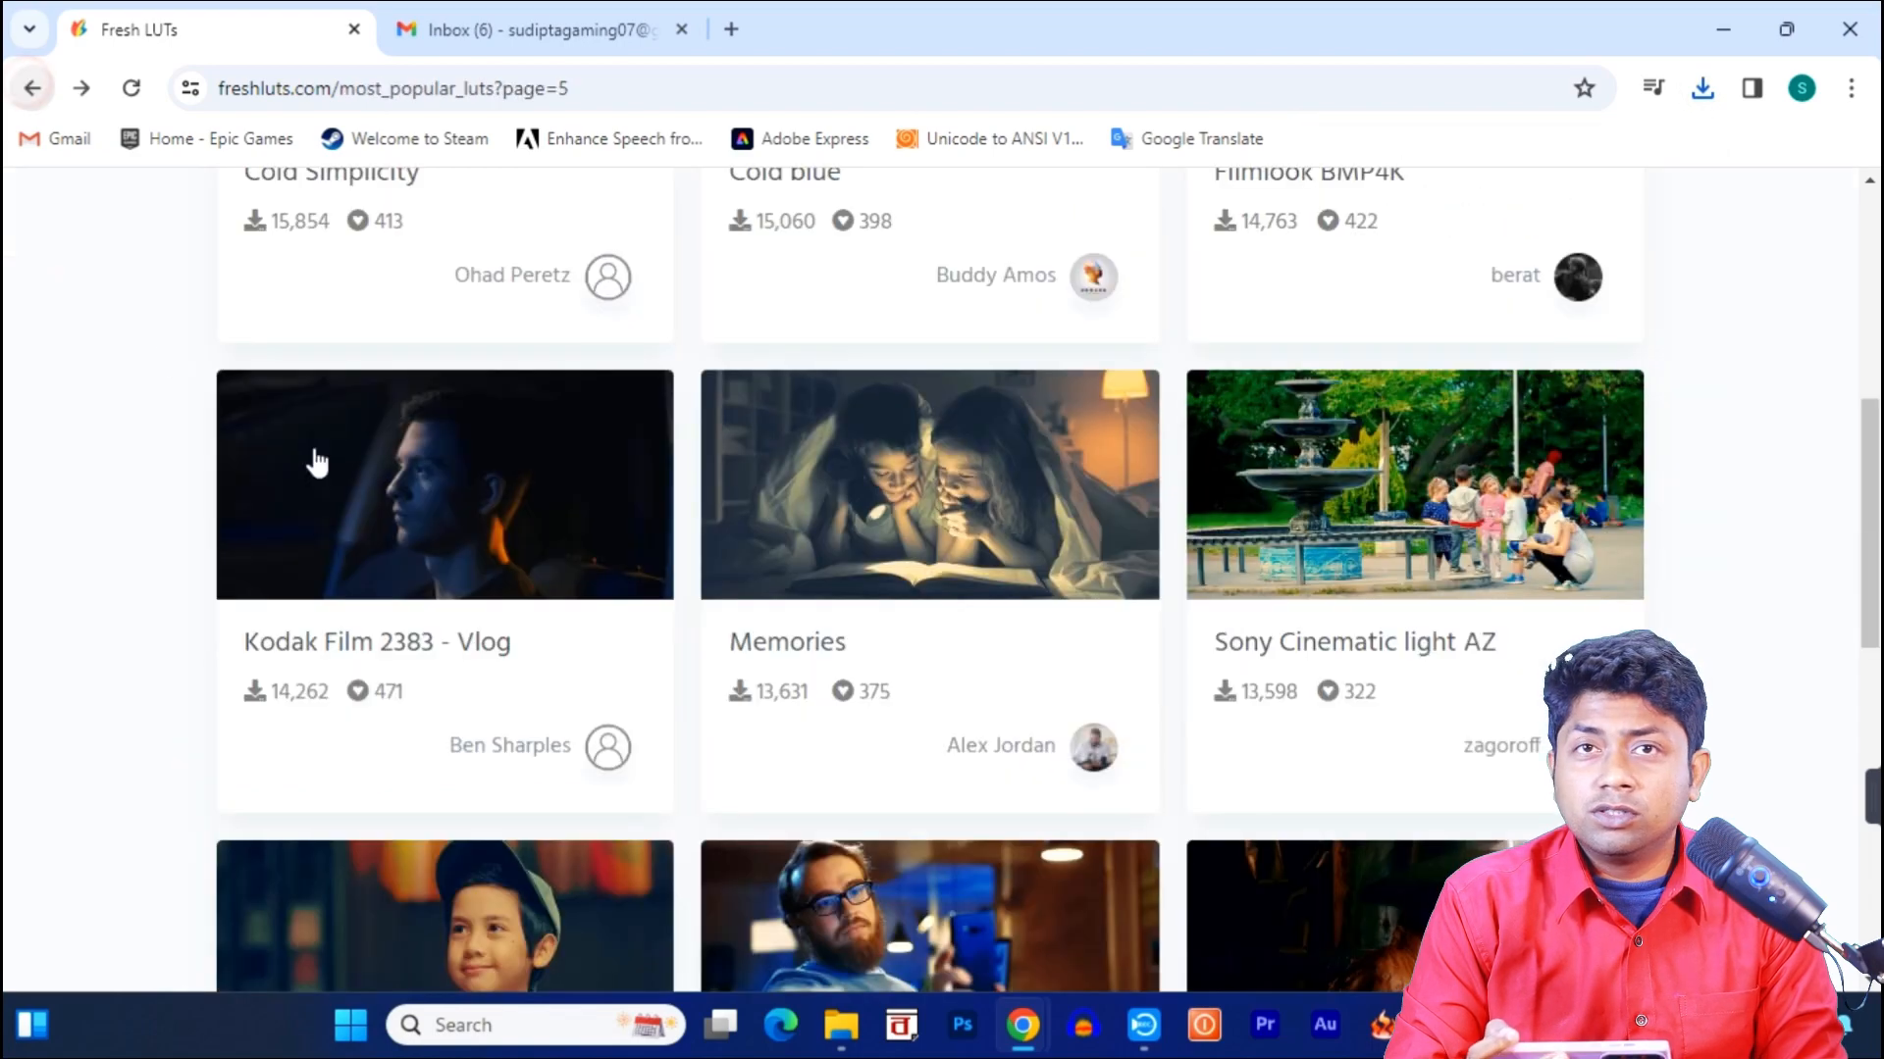
{"action": "scroll", "coordinate": [1036, 643], "scroll_direction": "down", "scroll_amount": 3}
{"action": "scroll", "coordinate": [1037, 642], "scroll_direction": "down", "scroll_amount": 1}
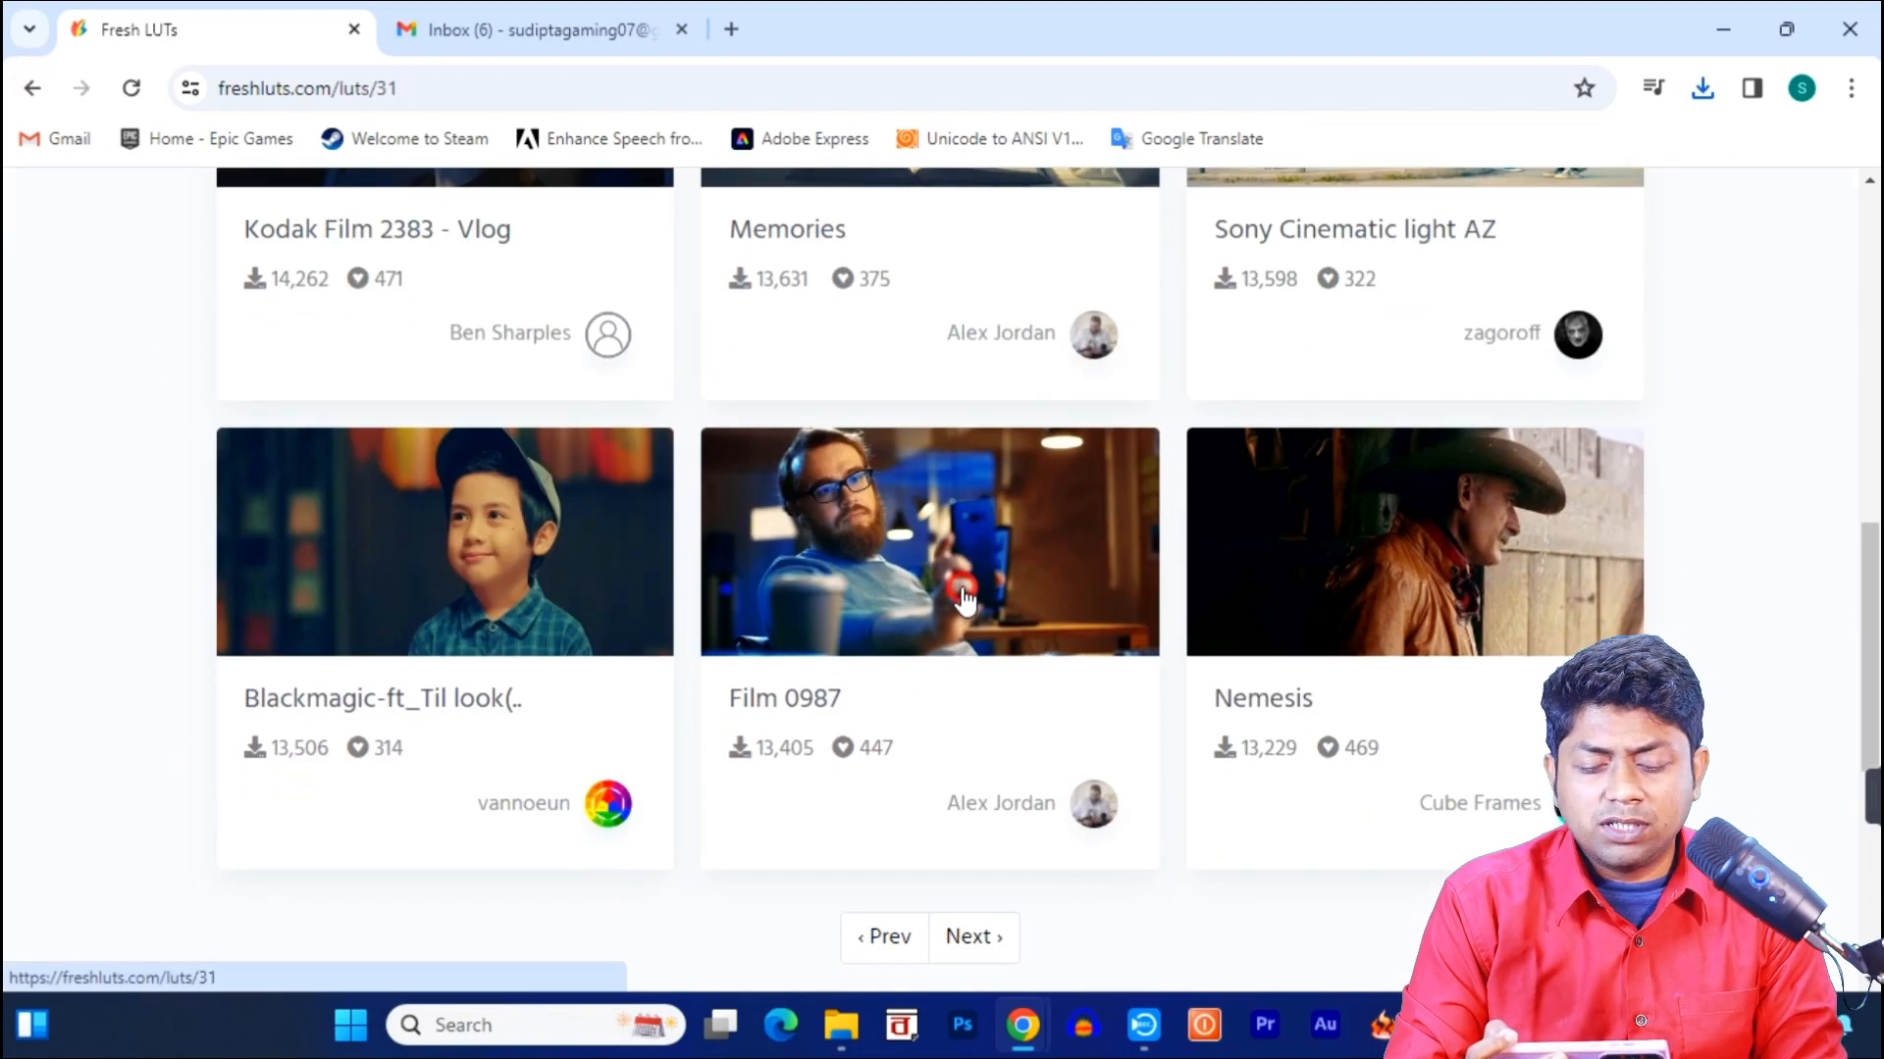
{"action": "left_click", "coordinate": [963, 595]}
{"action": "mouse_move", "coordinate": [677, 651]}
{"action": "left_mouse_down"}
{"action": "mouse_move", "coordinate": [213, 668]}
{"action": "mouse_move", "coordinate": [666, 670]}
{"action": "left_mouse_up"}
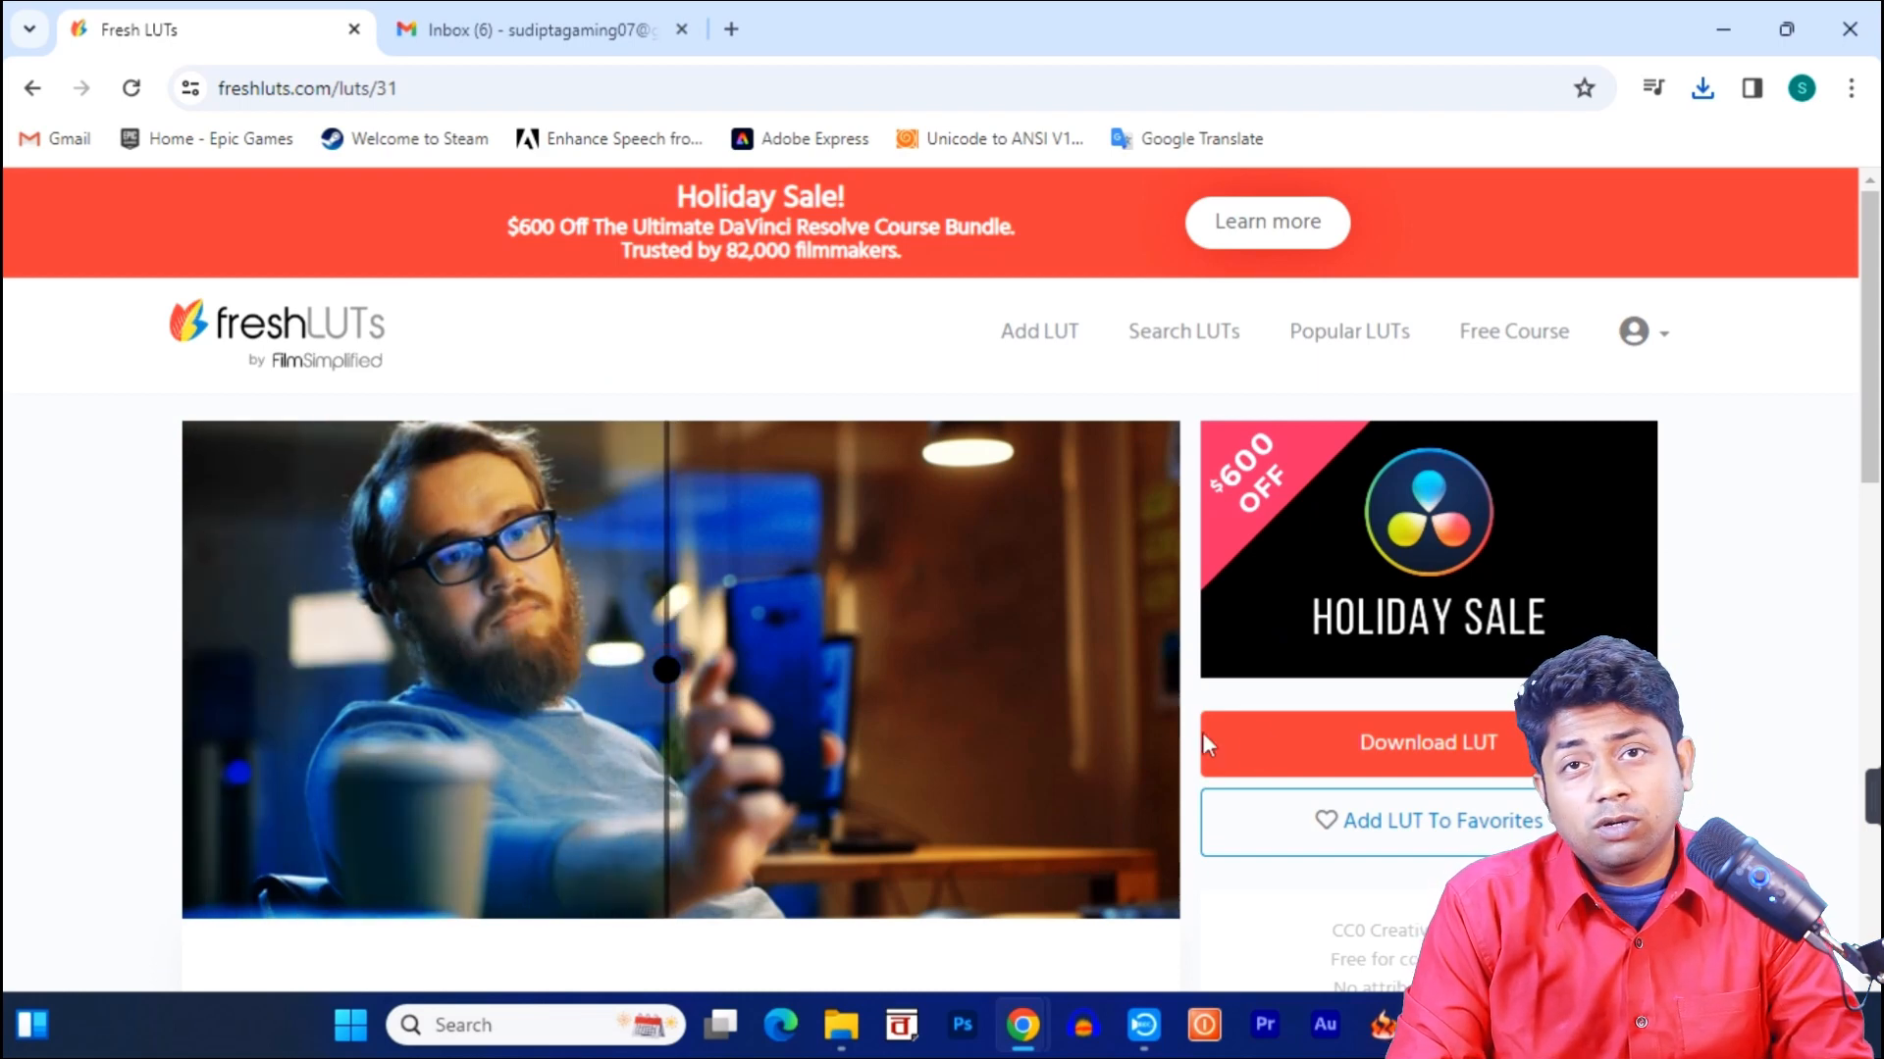
{"action": "left_click", "coordinate": [1362, 746]}
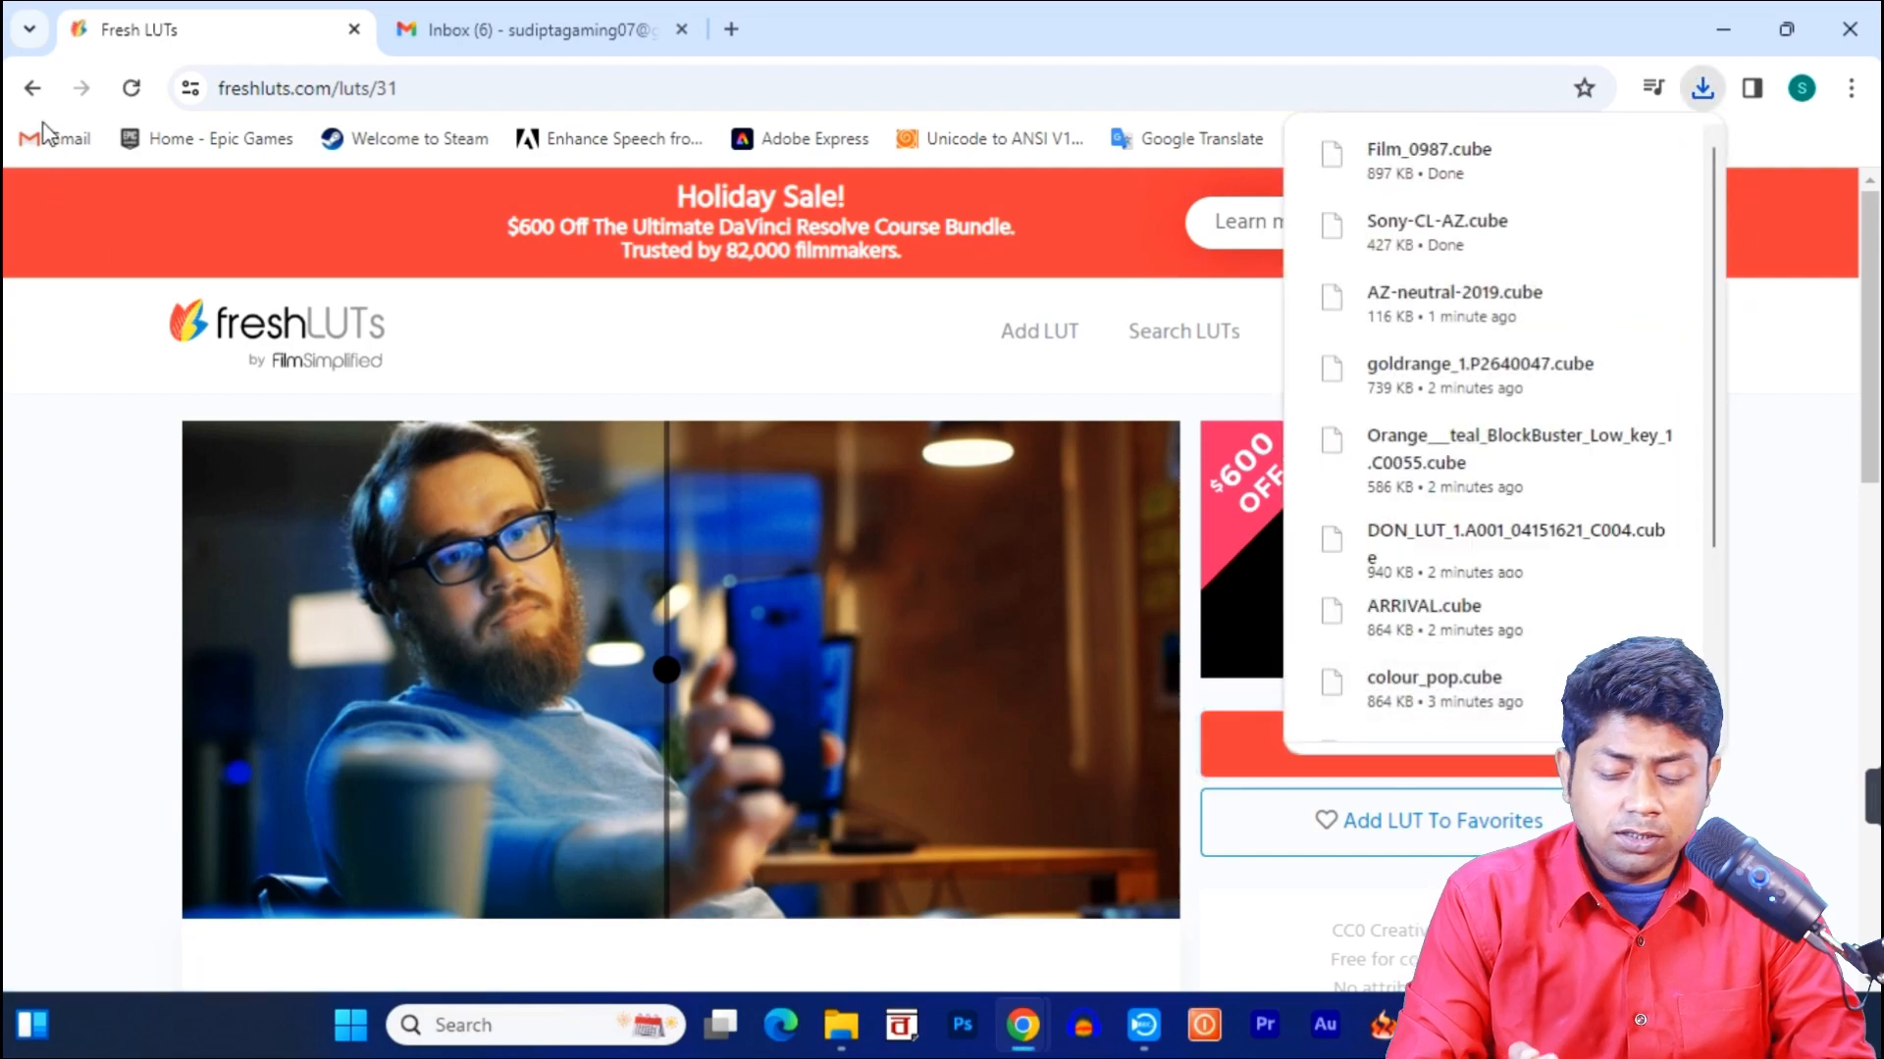
Step: Go back to the popular LUTs list and browse further down it
{"action": "left_click", "coordinate": [32, 88]}
{"action": "scroll", "coordinate": [1051, 756], "scroll_direction": "down", "scroll_amount": 3}
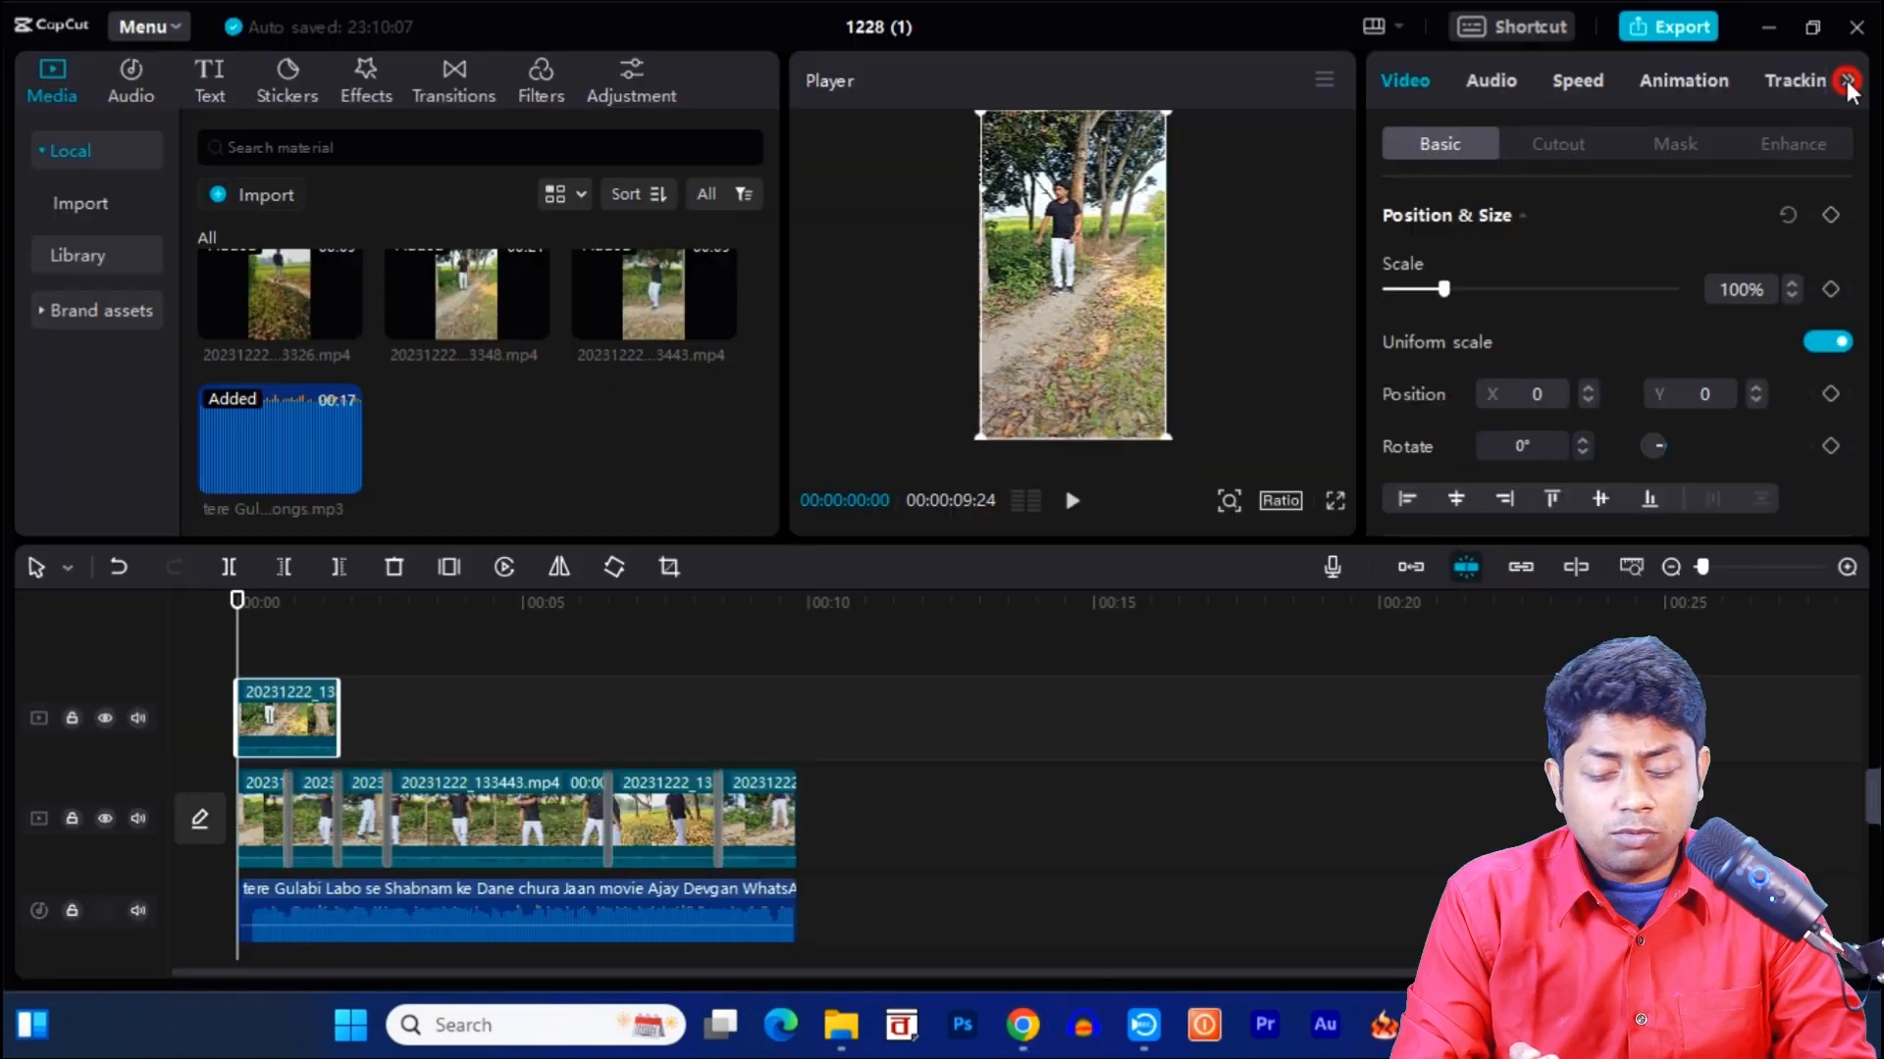
Step: Show the selected overlay clip's LUT adjustment settings, check the available LUT choices, and park the playhead just inside the clip
{"action": "left_click", "coordinate": [1848, 80]}
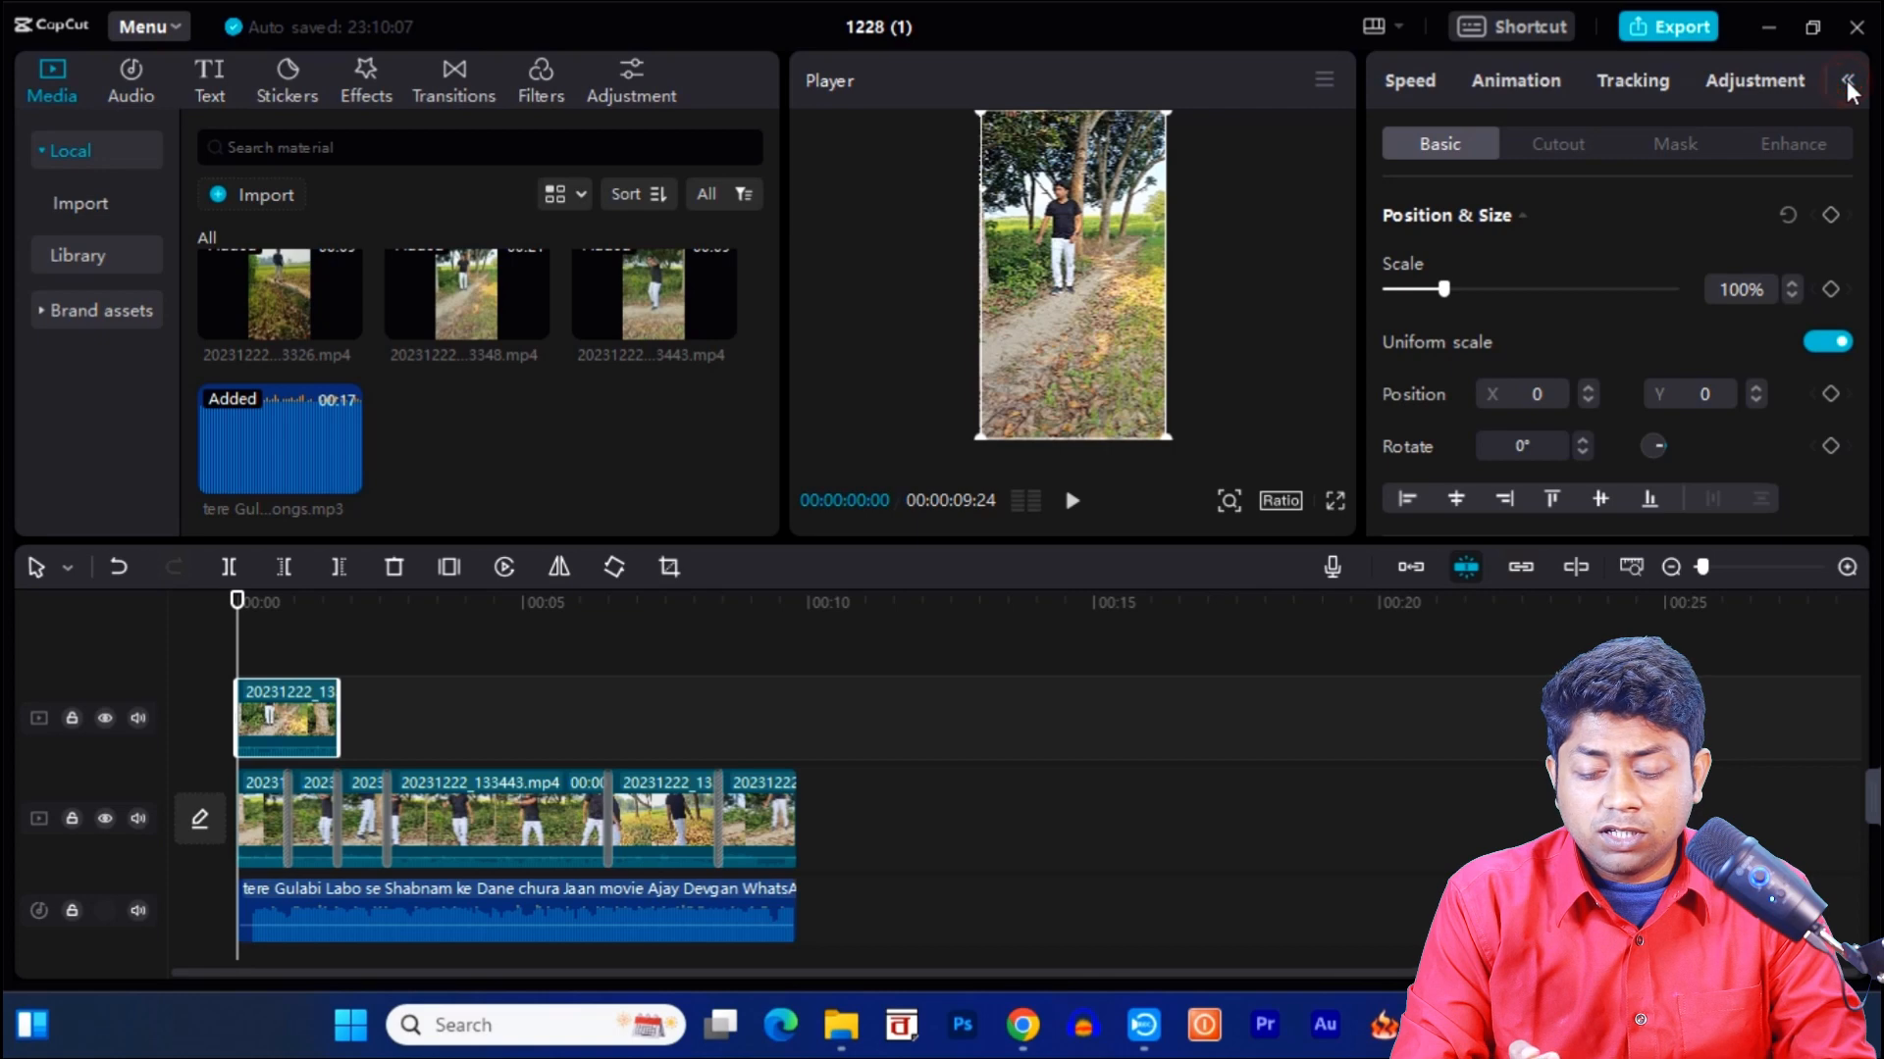
{"action": "left_click", "coordinate": [1775, 78]}
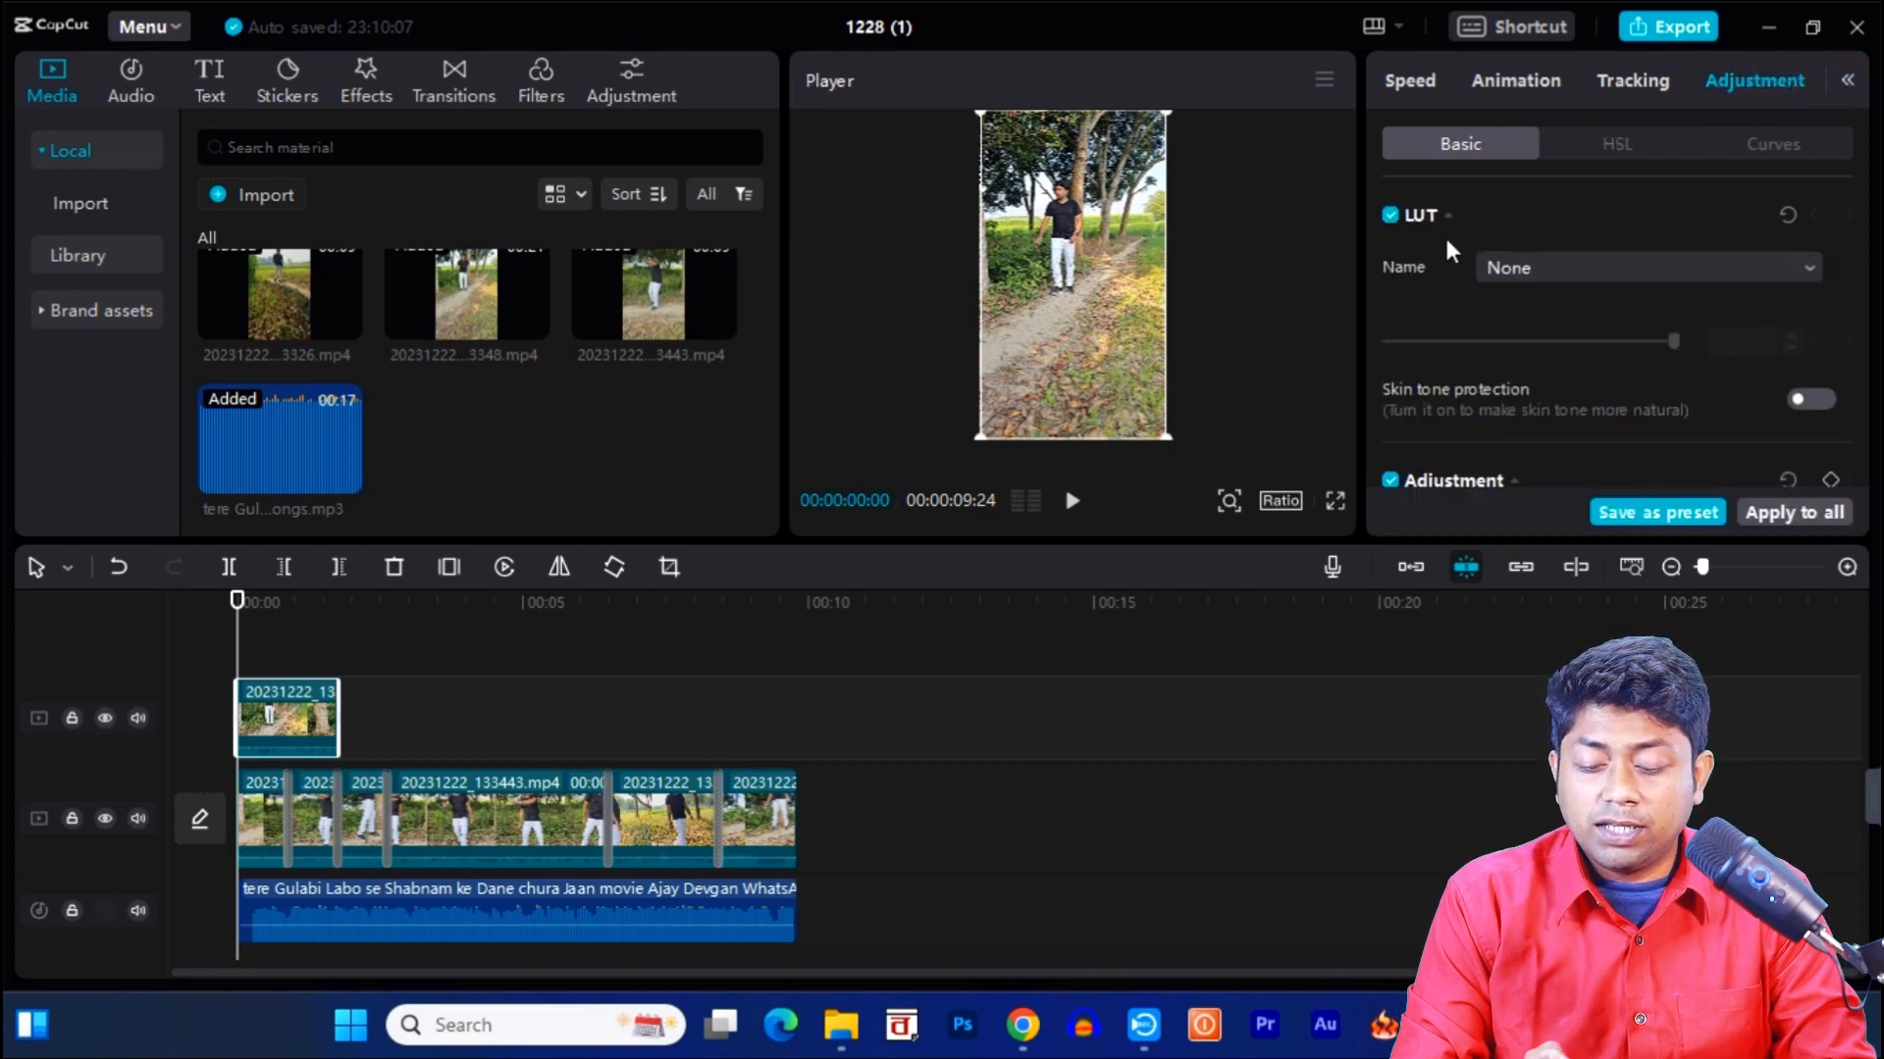
{"action": "left_click", "coordinate": [1621, 261]}
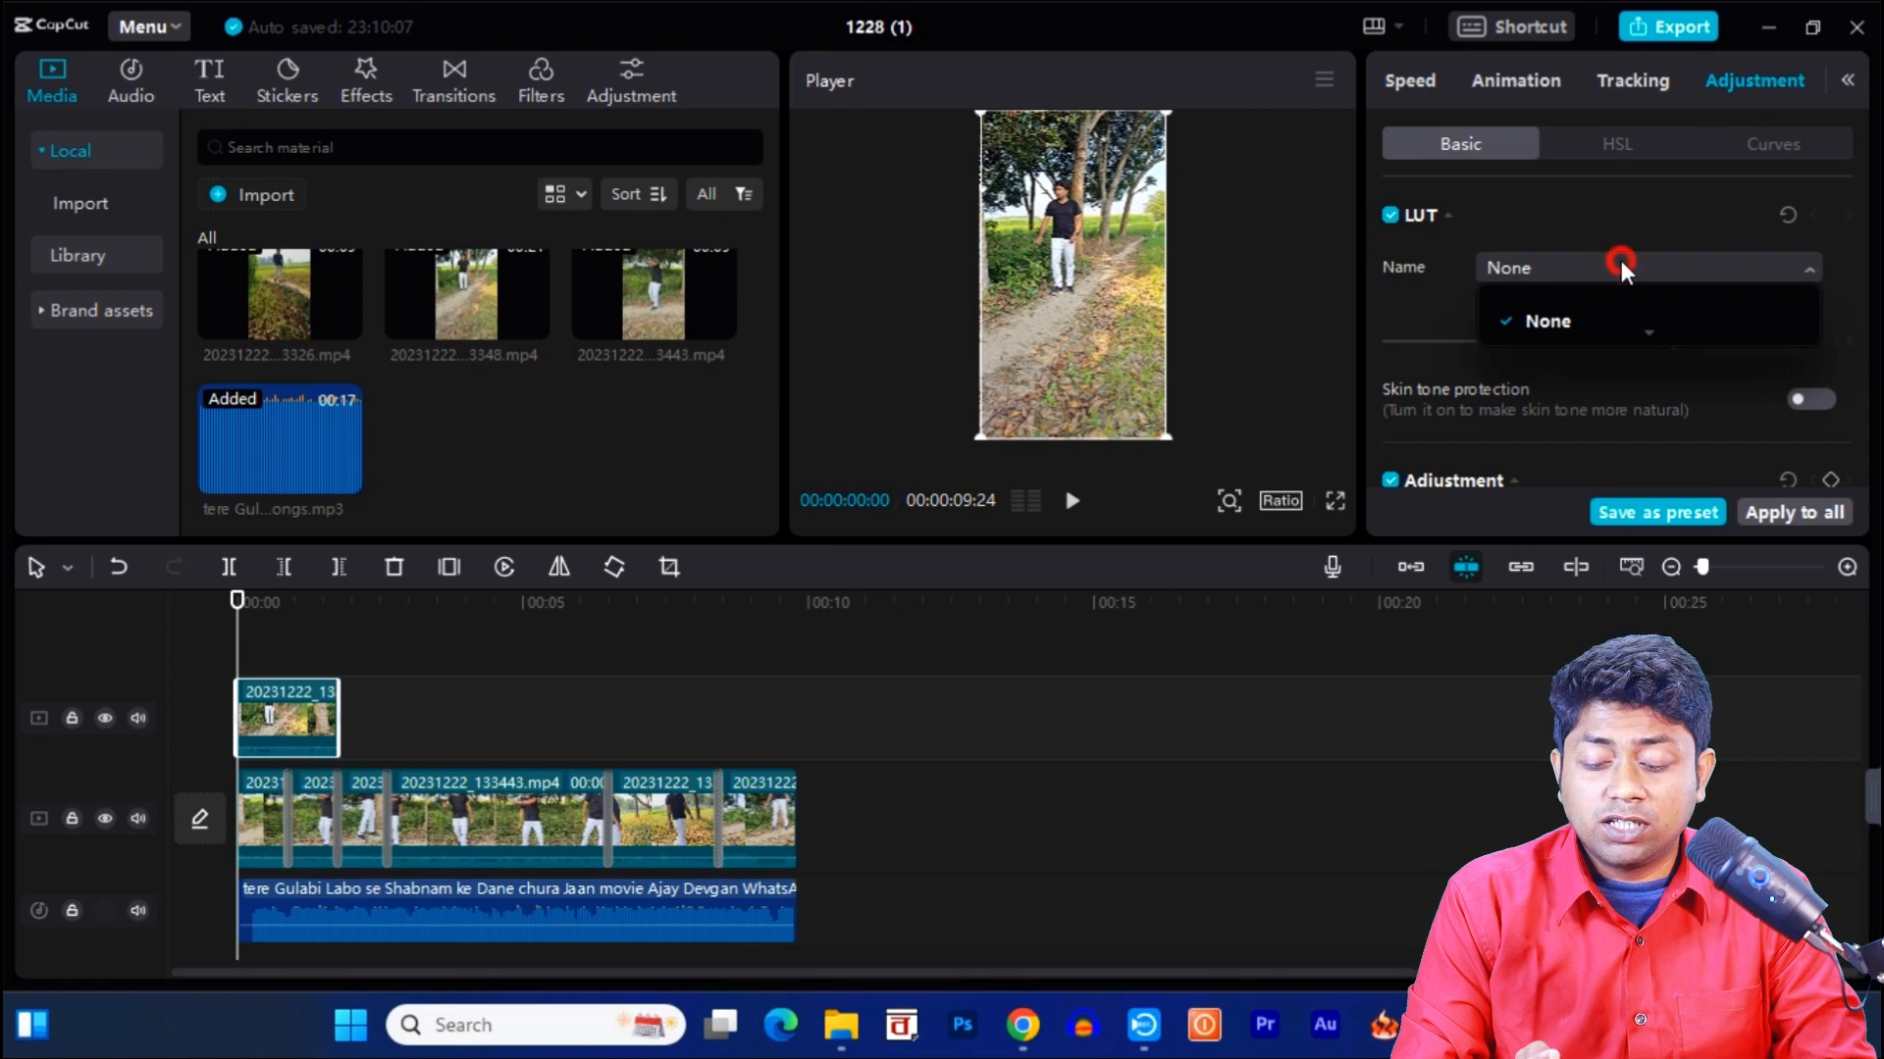
{"action": "left_click", "coordinate": [1391, 215]}
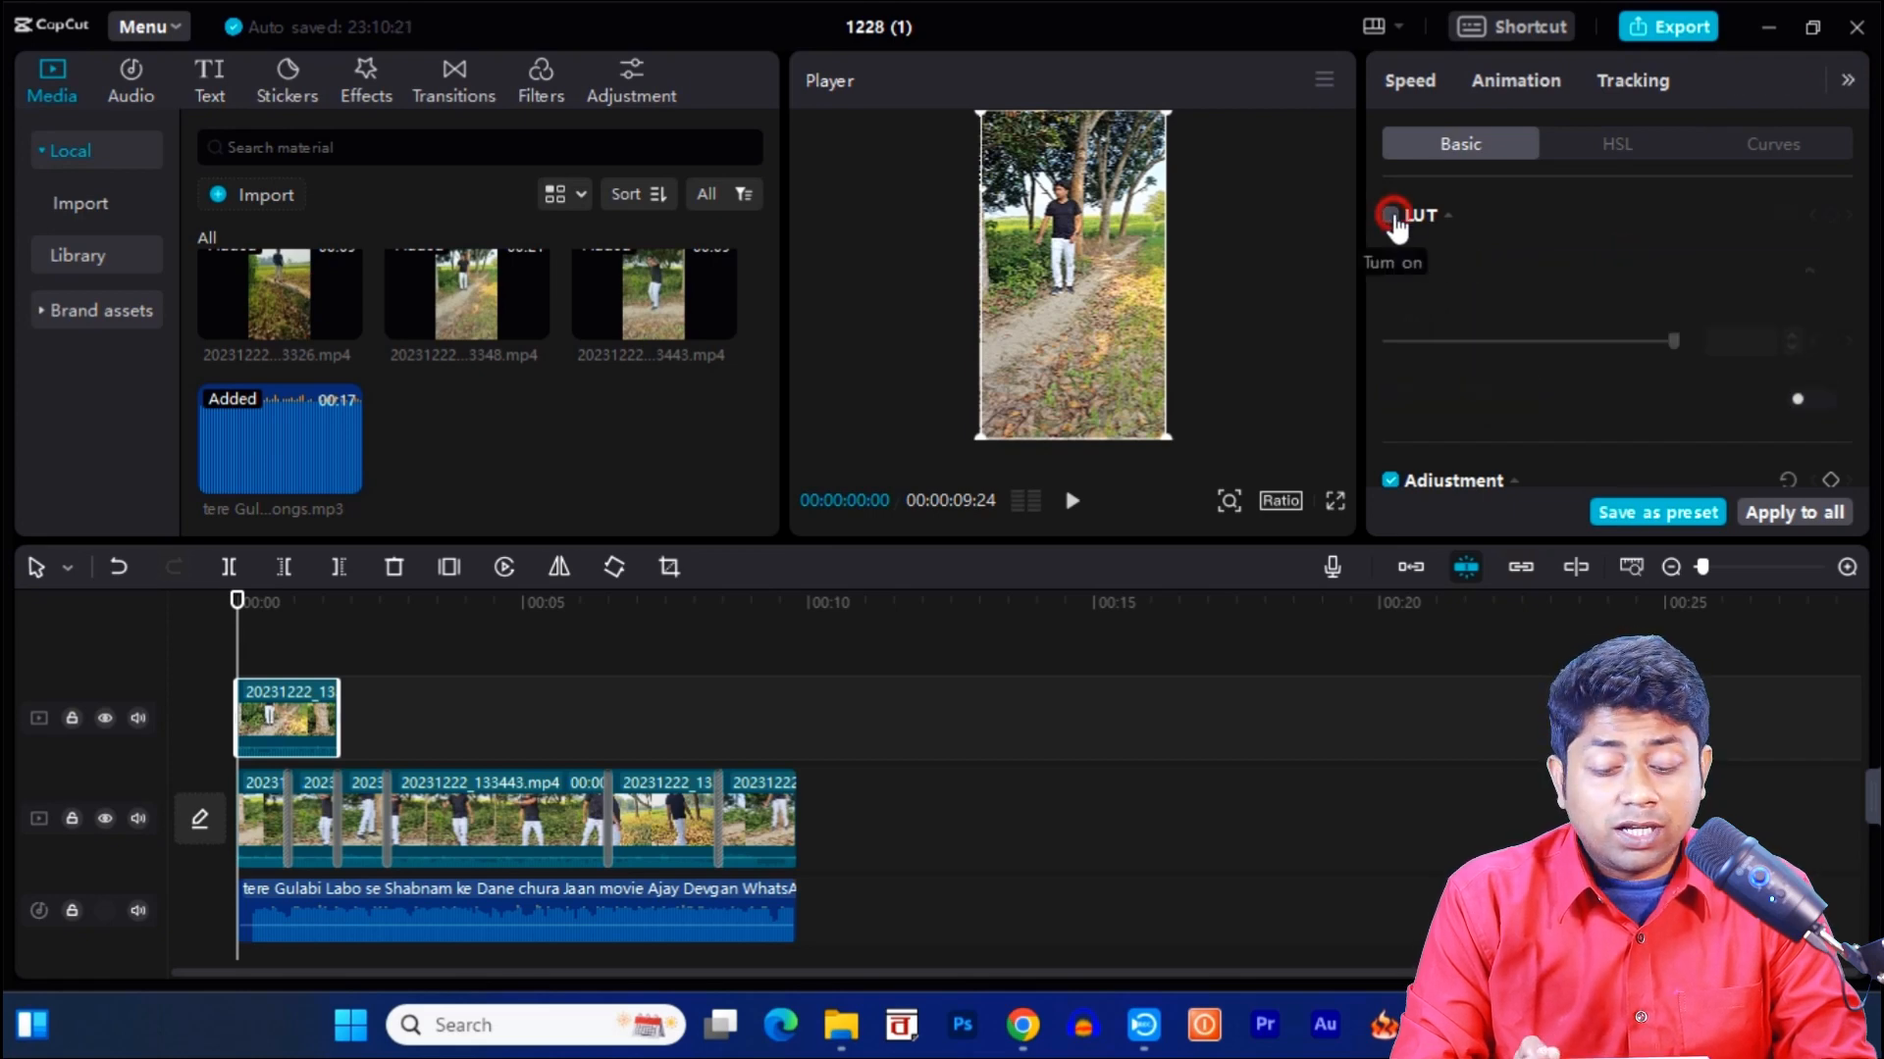
{"action": "left_click", "coordinate": [1391, 216]}
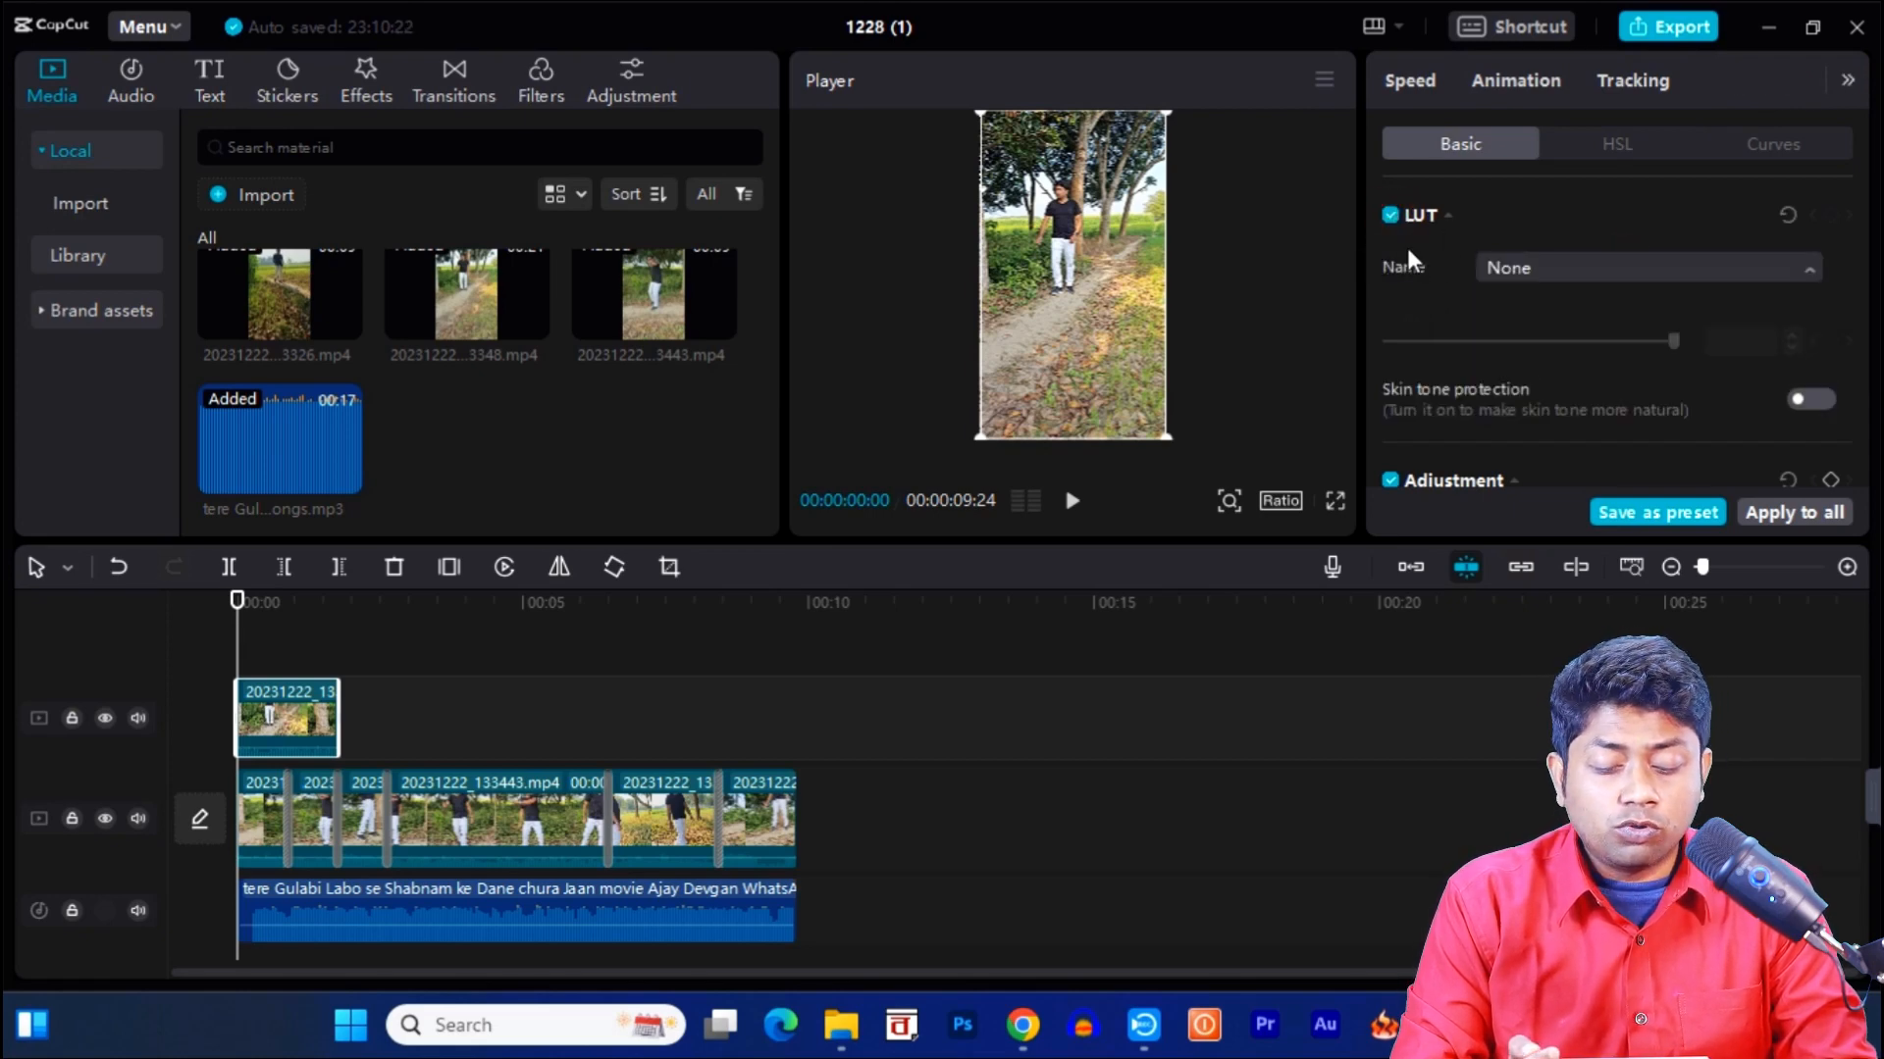
{"action": "mouse_move", "coordinate": [238, 602]}
{"action": "left_mouse_down"}
{"action": "mouse_move", "coordinate": [576, 614]}
{"action": "mouse_move", "coordinate": [253, 625]}
{"action": "left_mouse_up"}
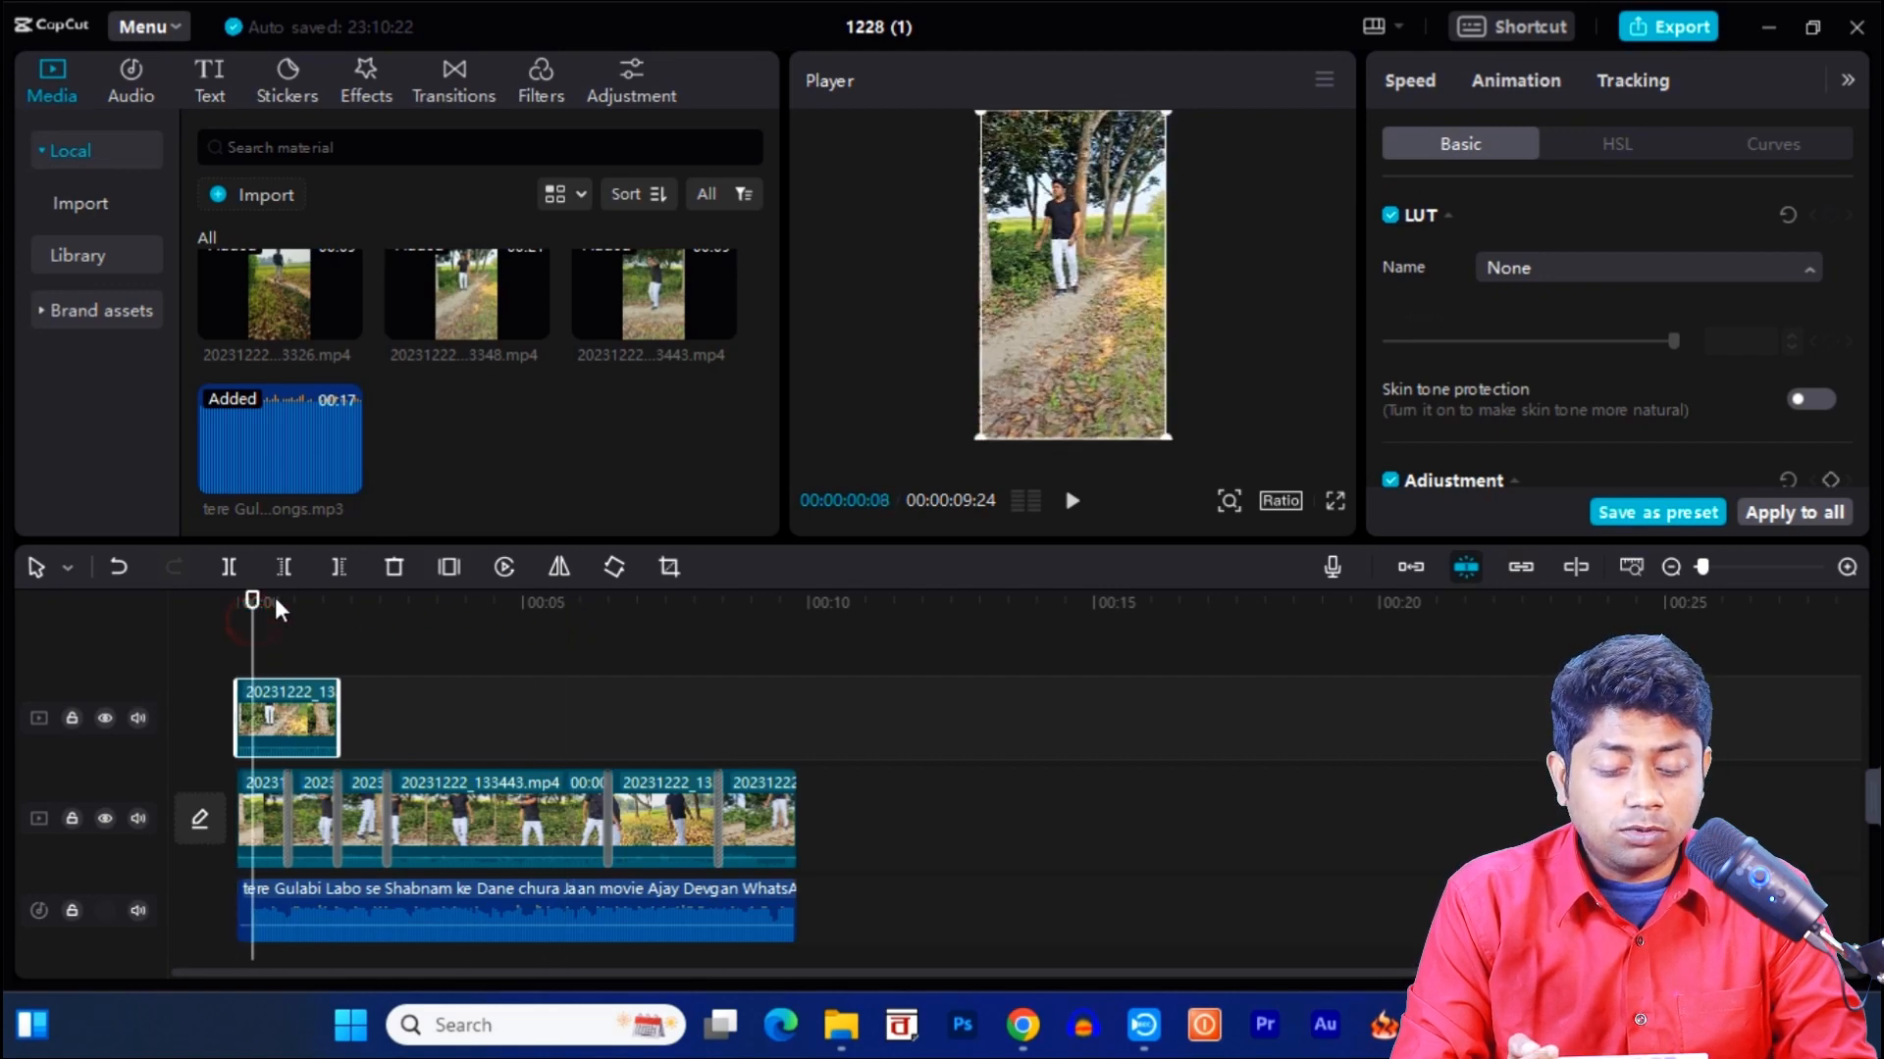
Step: Switch to the FreshLUTs site in Chrome, open the cinematic green LUT from the most popular list, and download it
{"action": "left_click", "coordinate": [1026, 1026]}
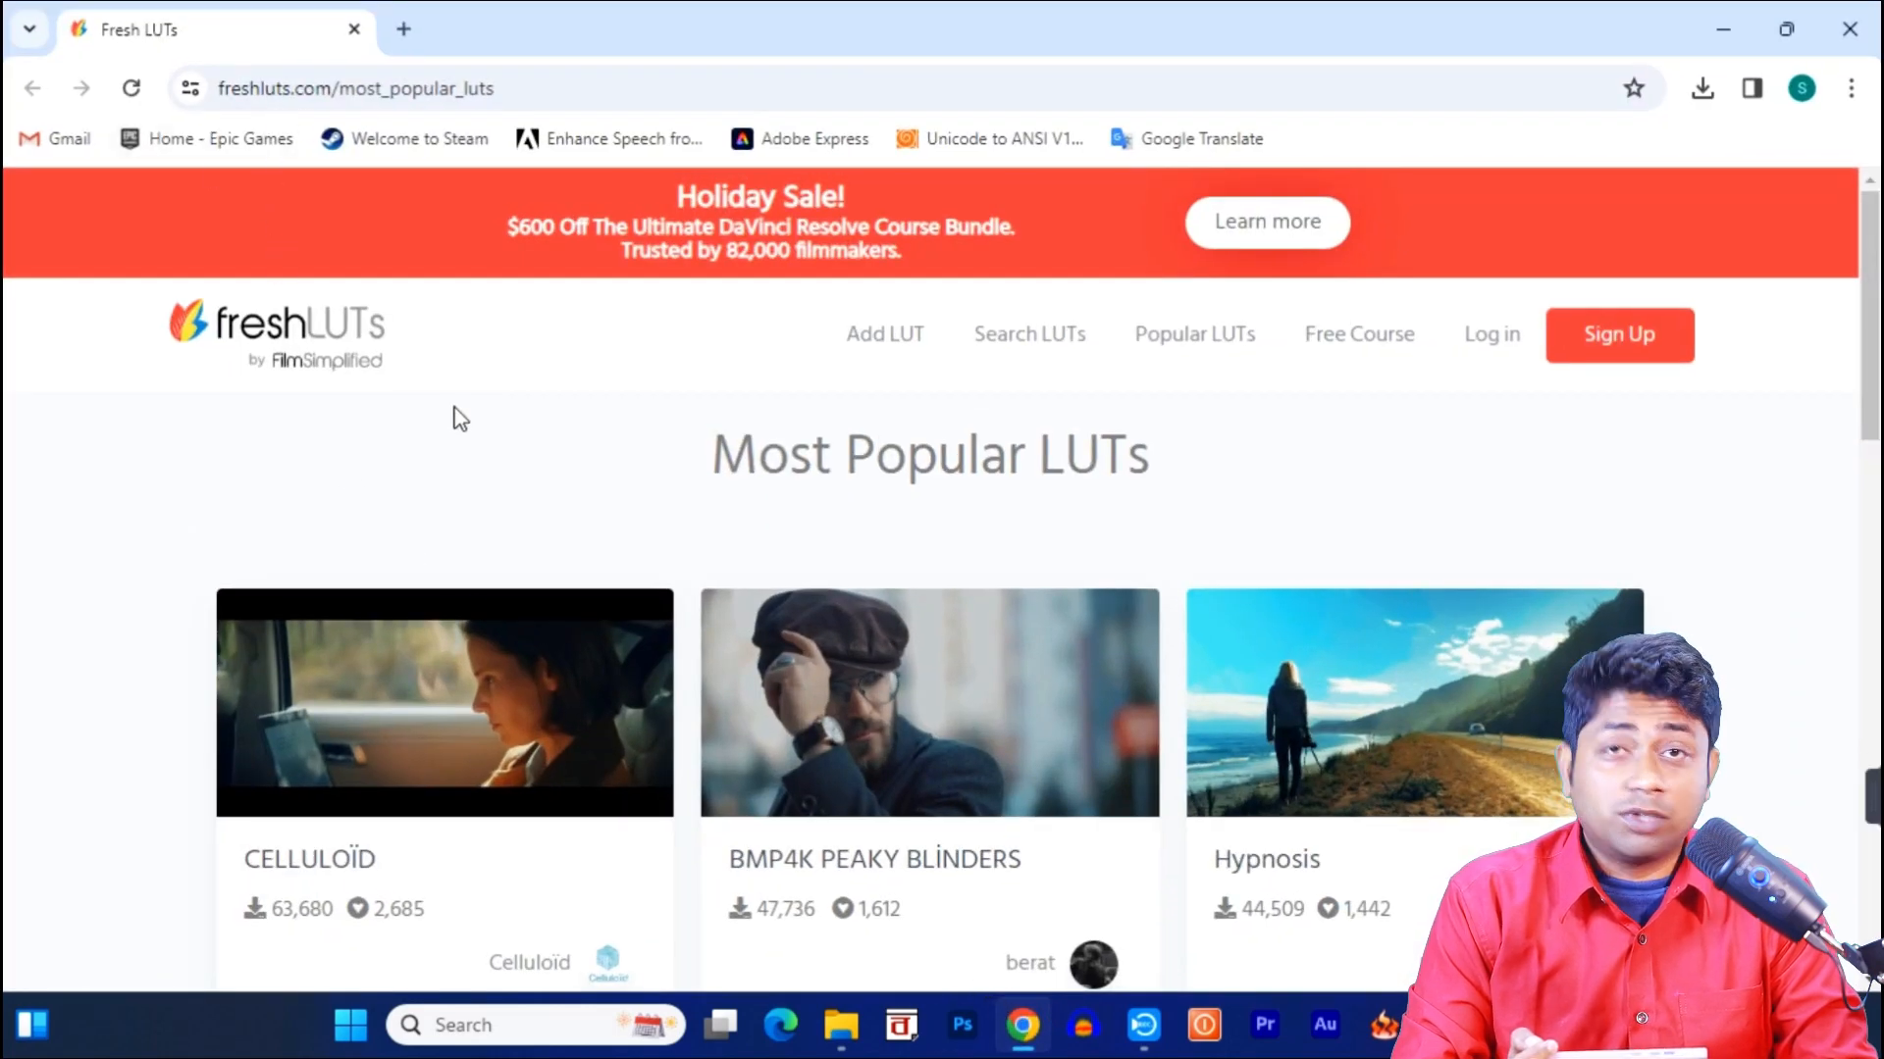
{"action": "scroll", "coordinate": [460, 419], "scroll_direction": "down", "scroll_amount": 5}
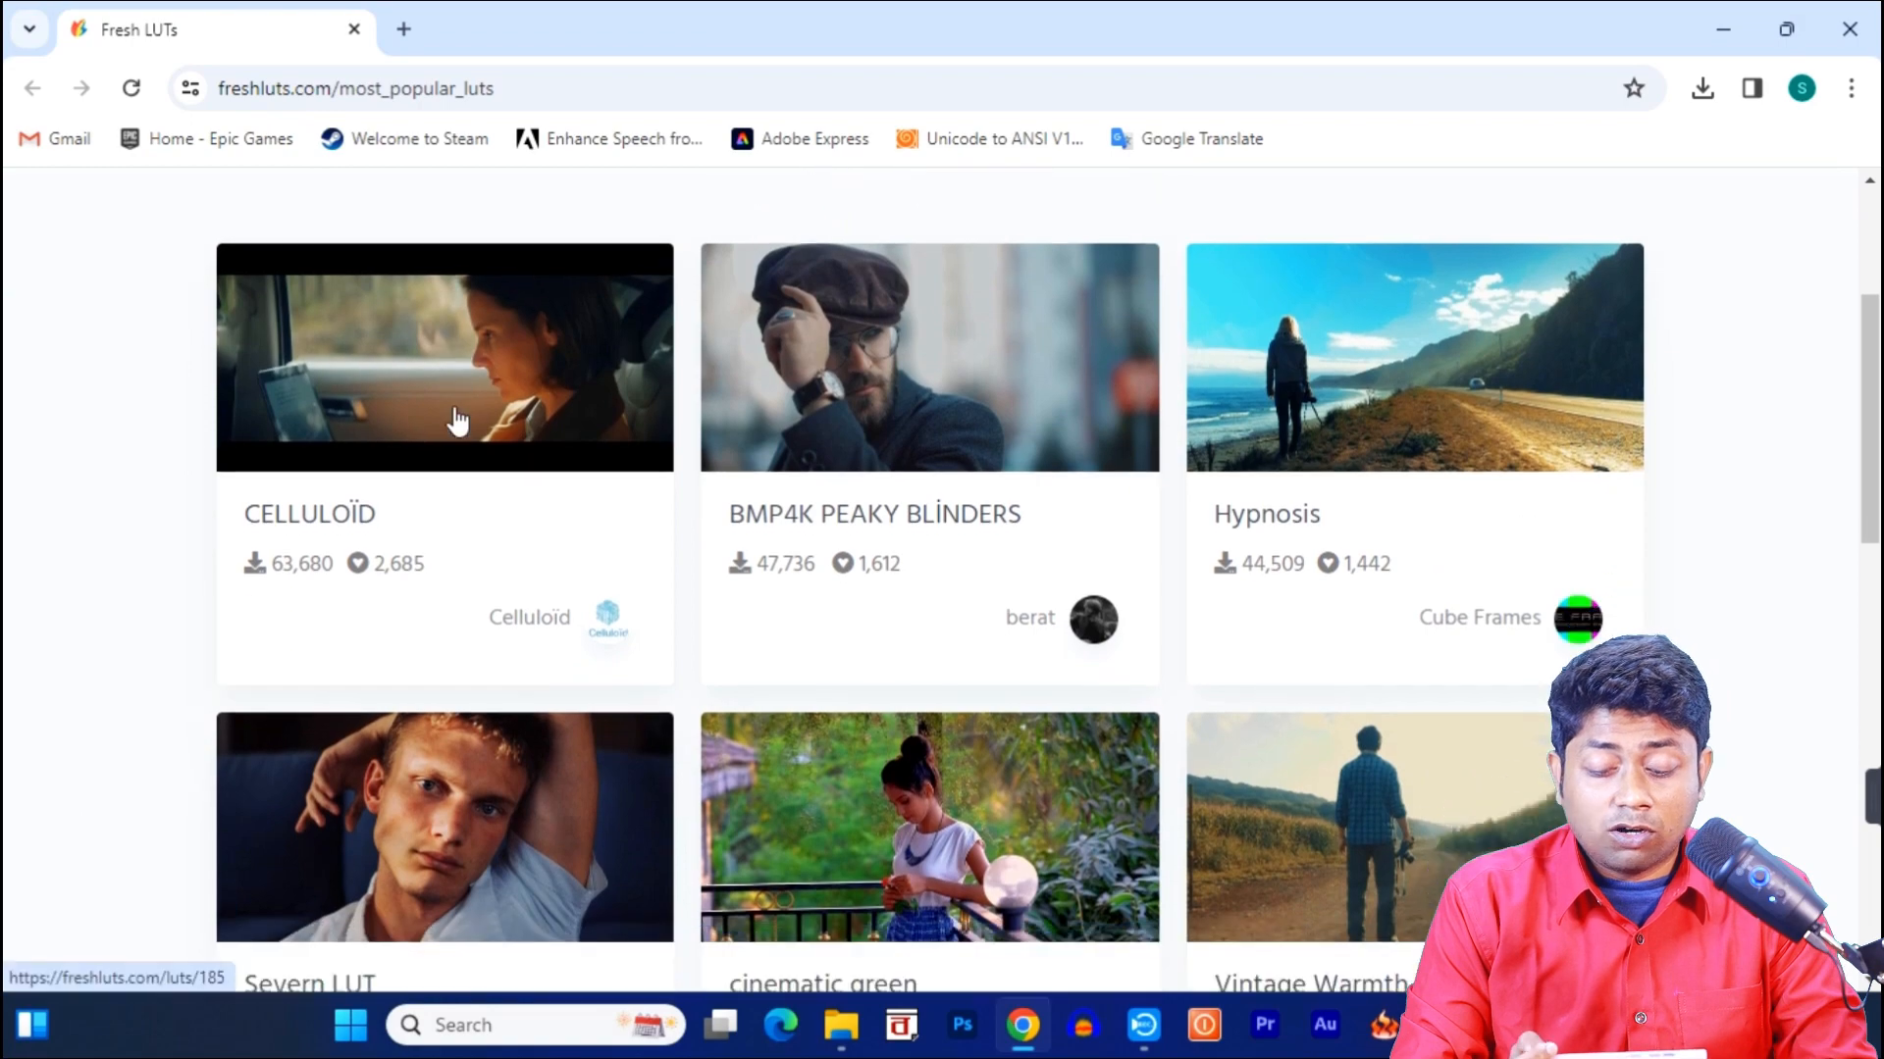
{"action": "scroll", "coordinate": [458, 427], "scroll_direction": "down", "scroll_amount": 1}
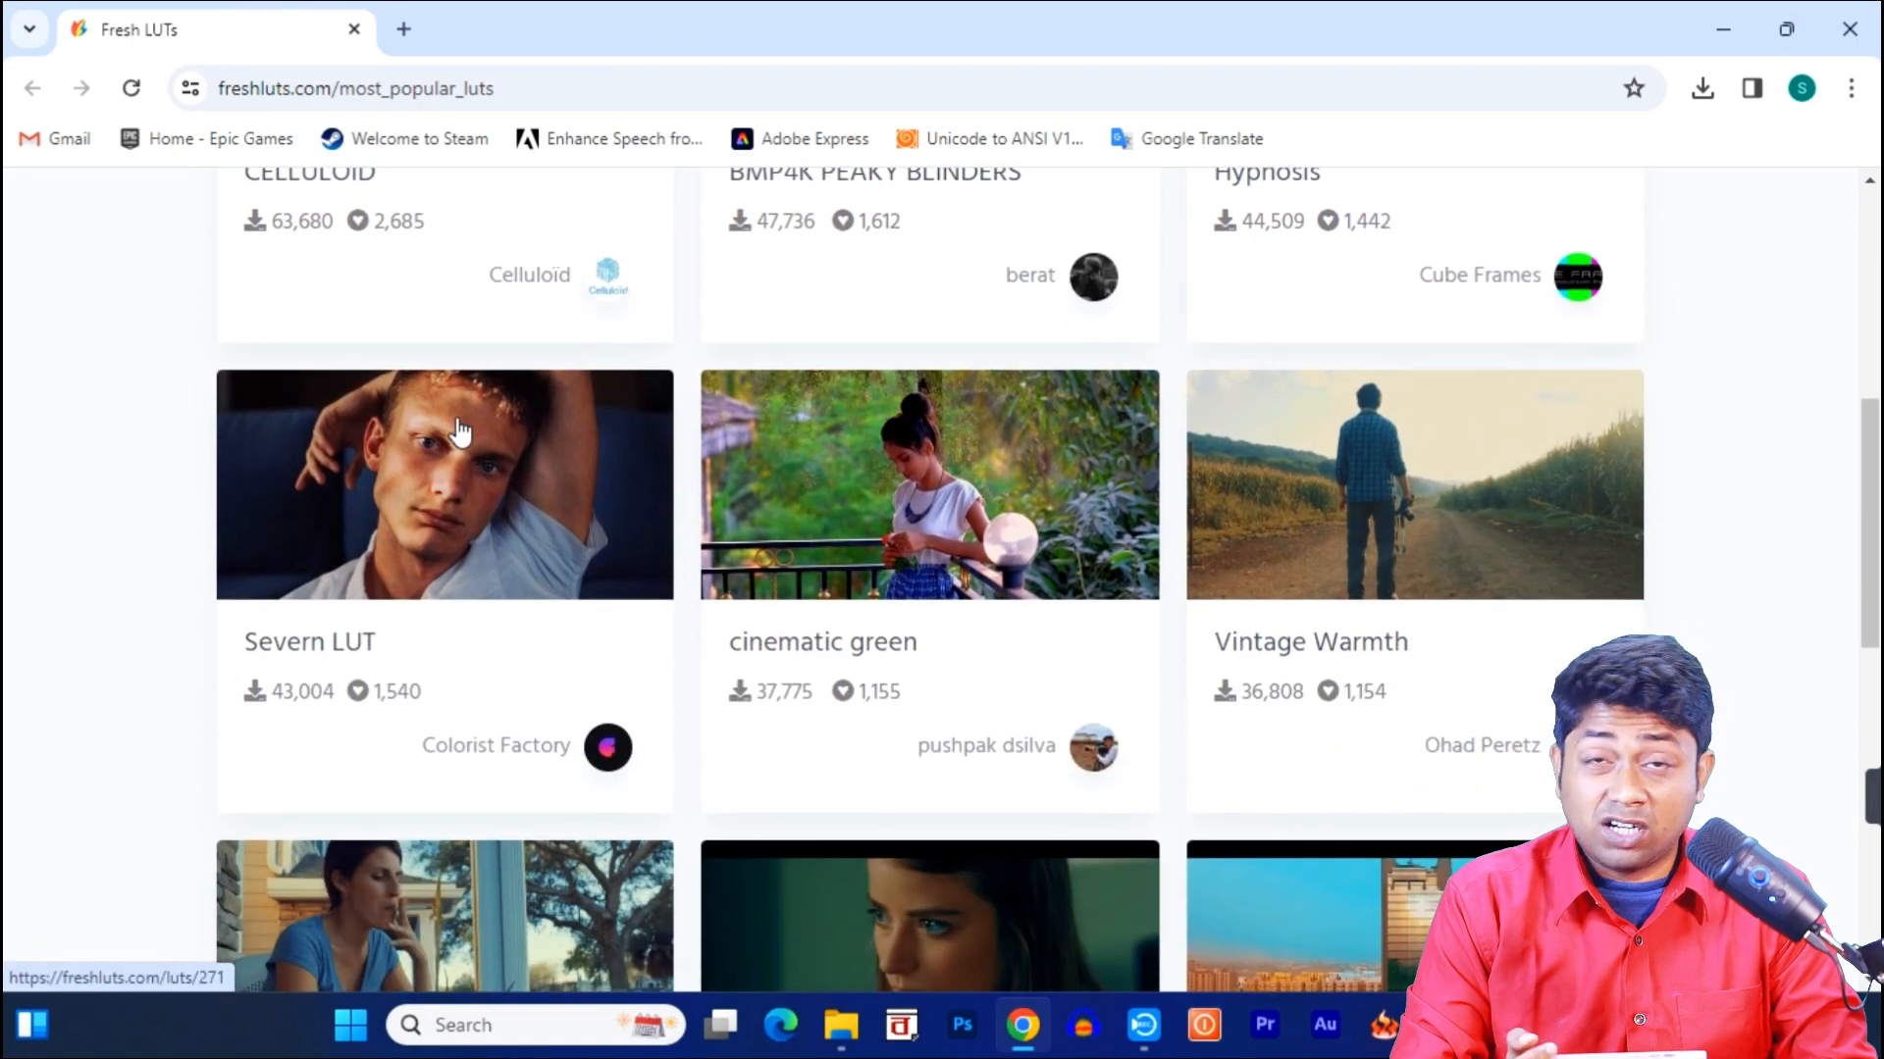
{"action": "scroll", "coordinate": [1048, 564], "scroll_direction": "down", "scroll_amount": 2}
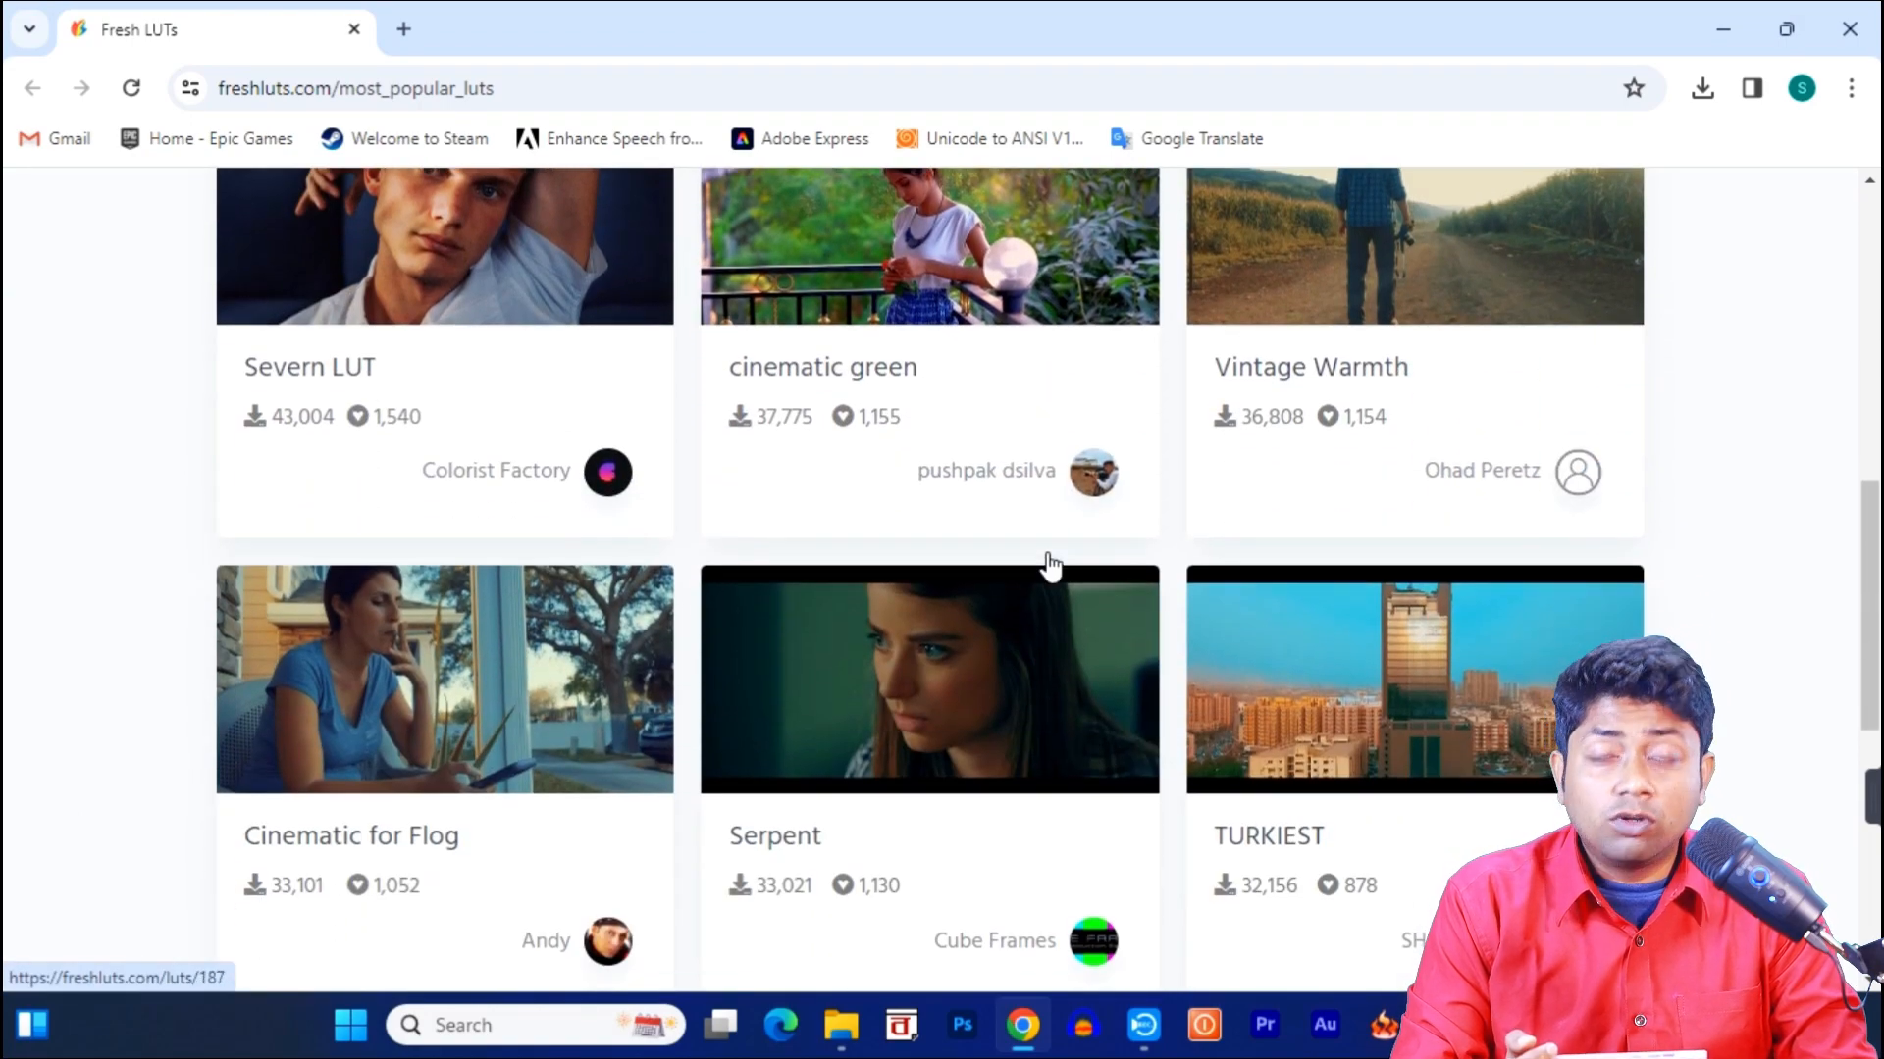
{"action": "scroll", "coordinate": [1048, 564], "scroll_direction": "up", "scroll_amount": 3}
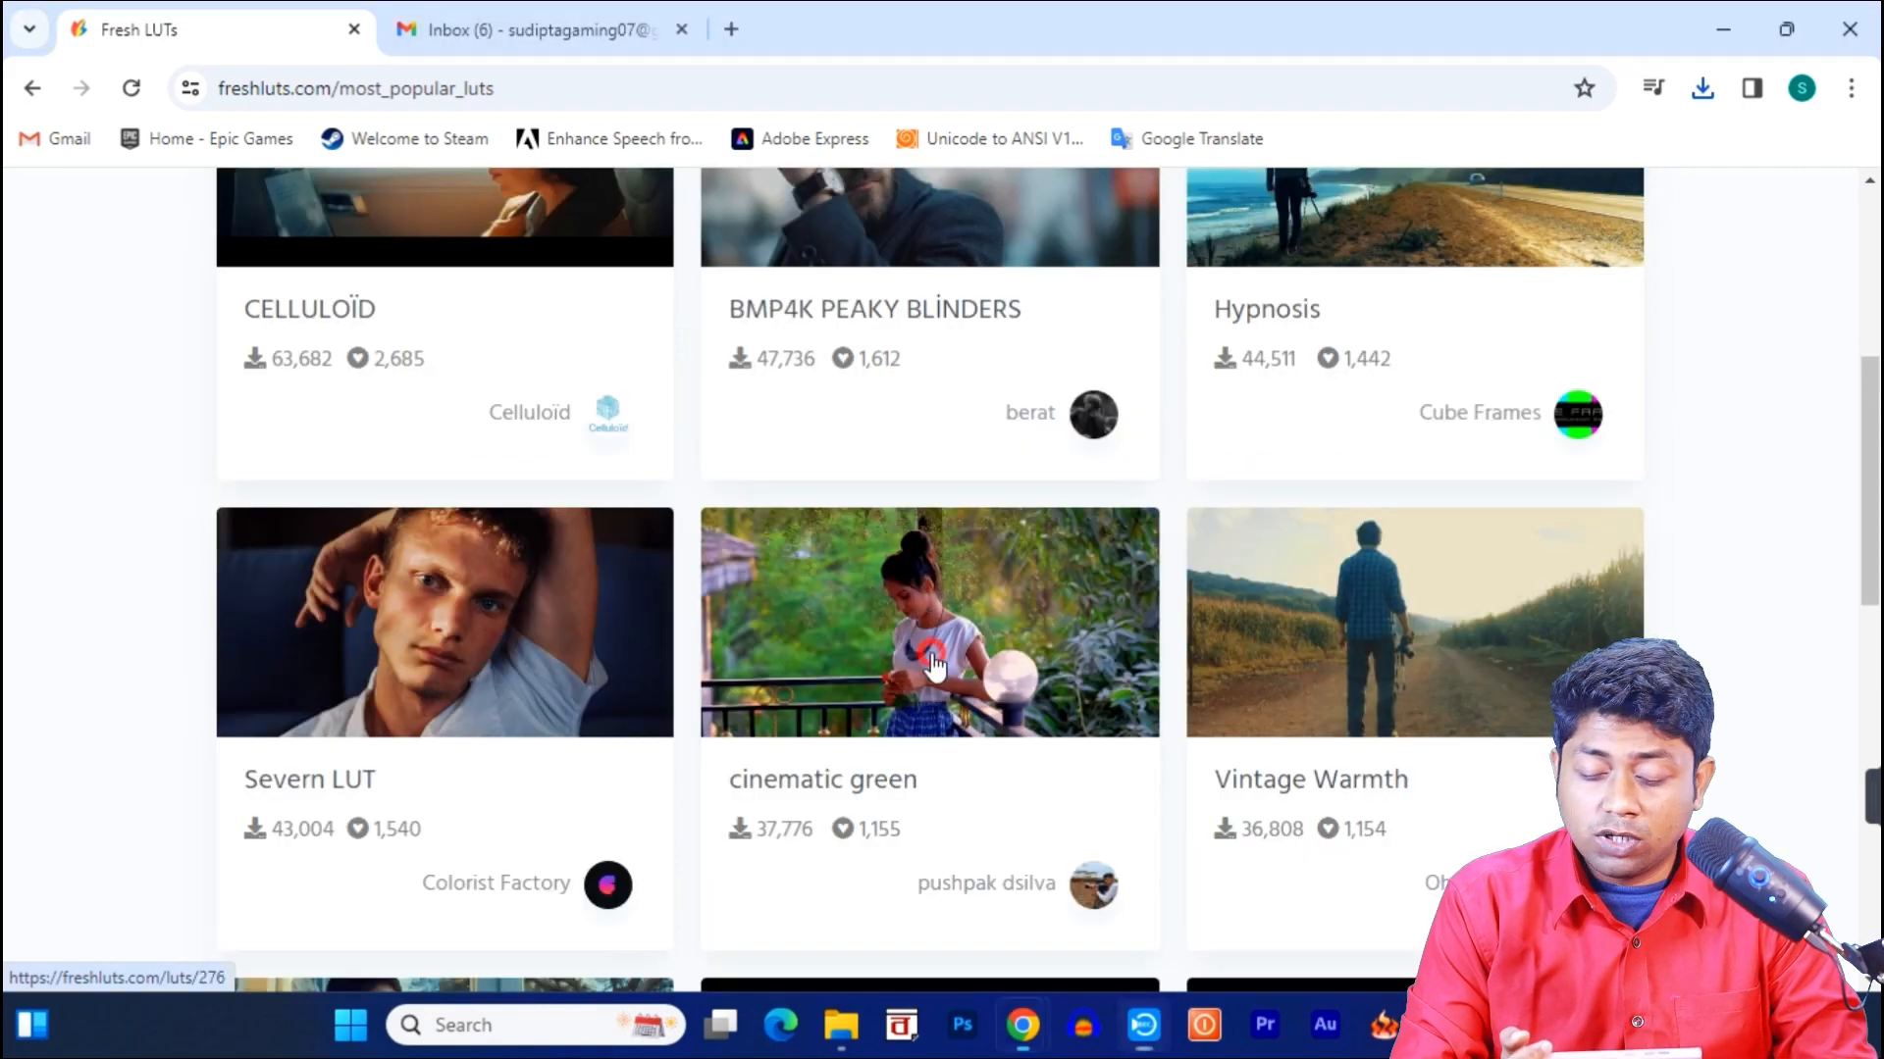
{"action": "left_click", "coordinate": [932, 667]}
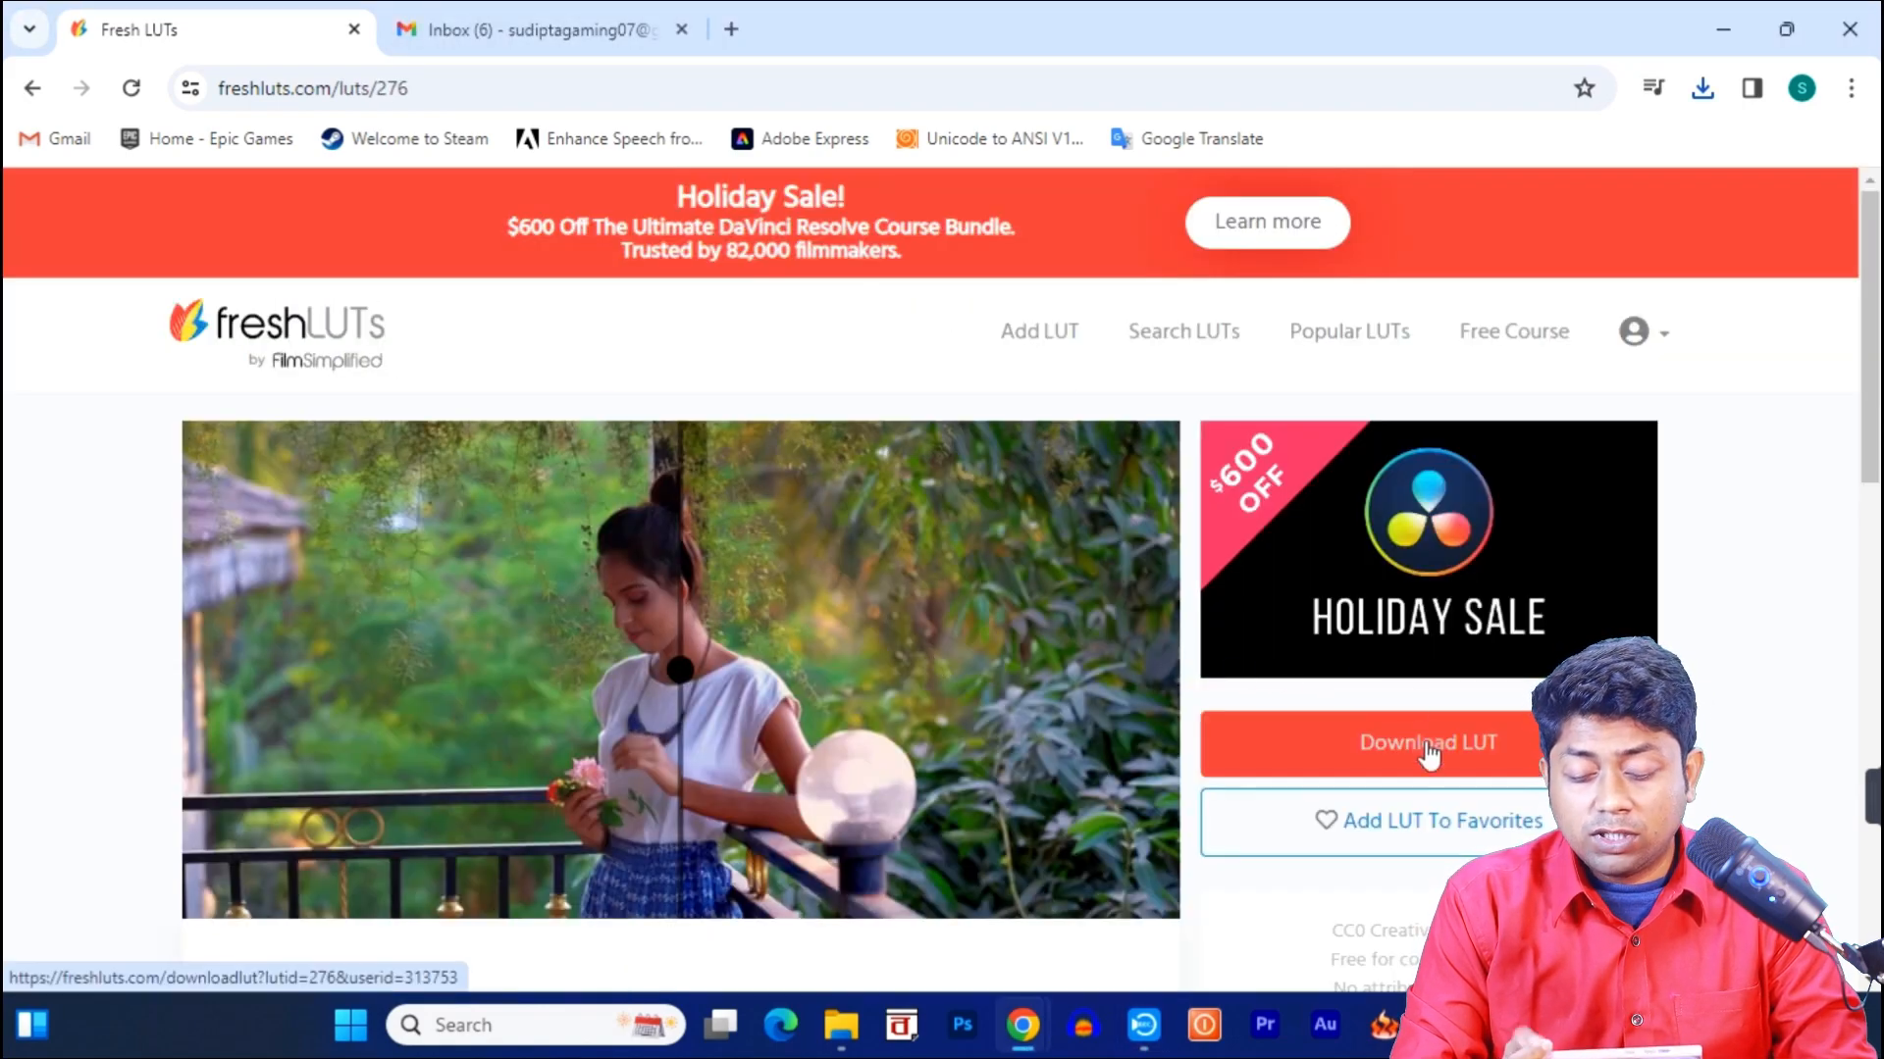
{"action": "left_click", "coordinate": [1429, 748]}
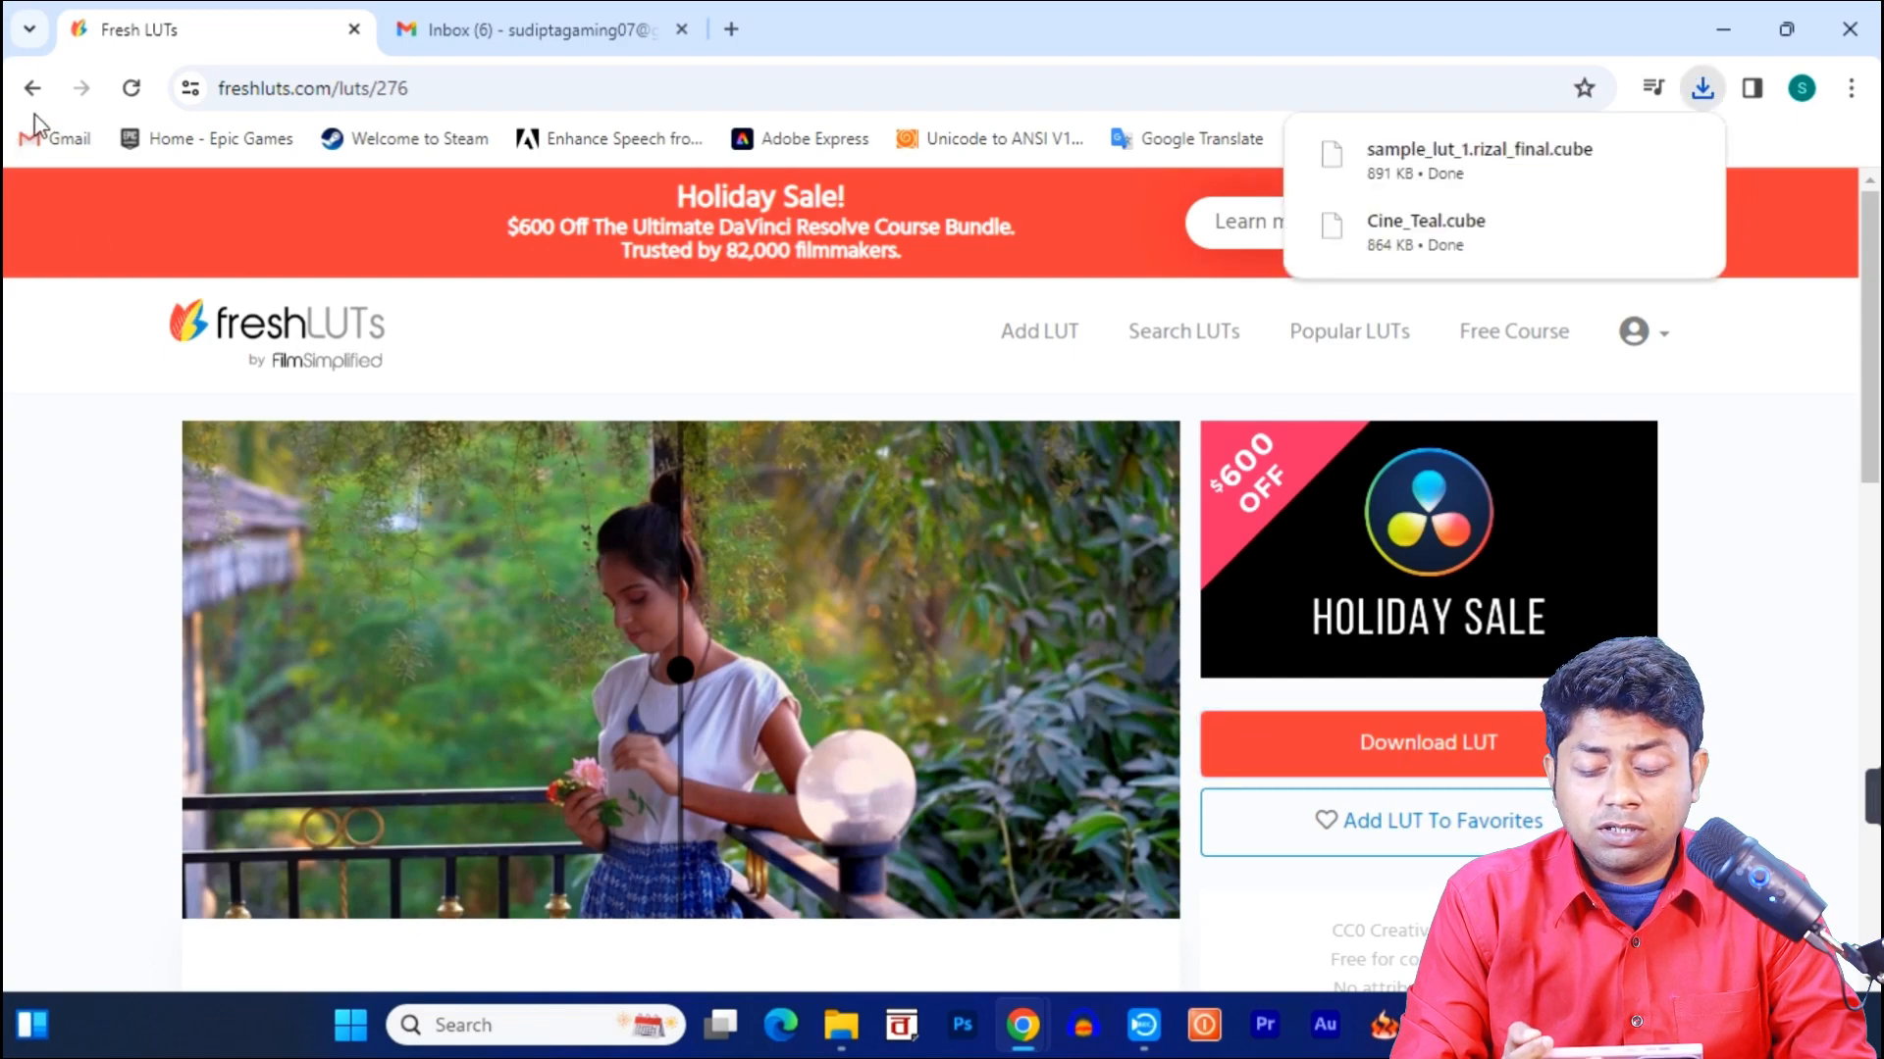
Step: Check the downloaded .cube files in the Downloads folder and return to the CapCut project
{"action": "key", "text": "alt+Tab"}
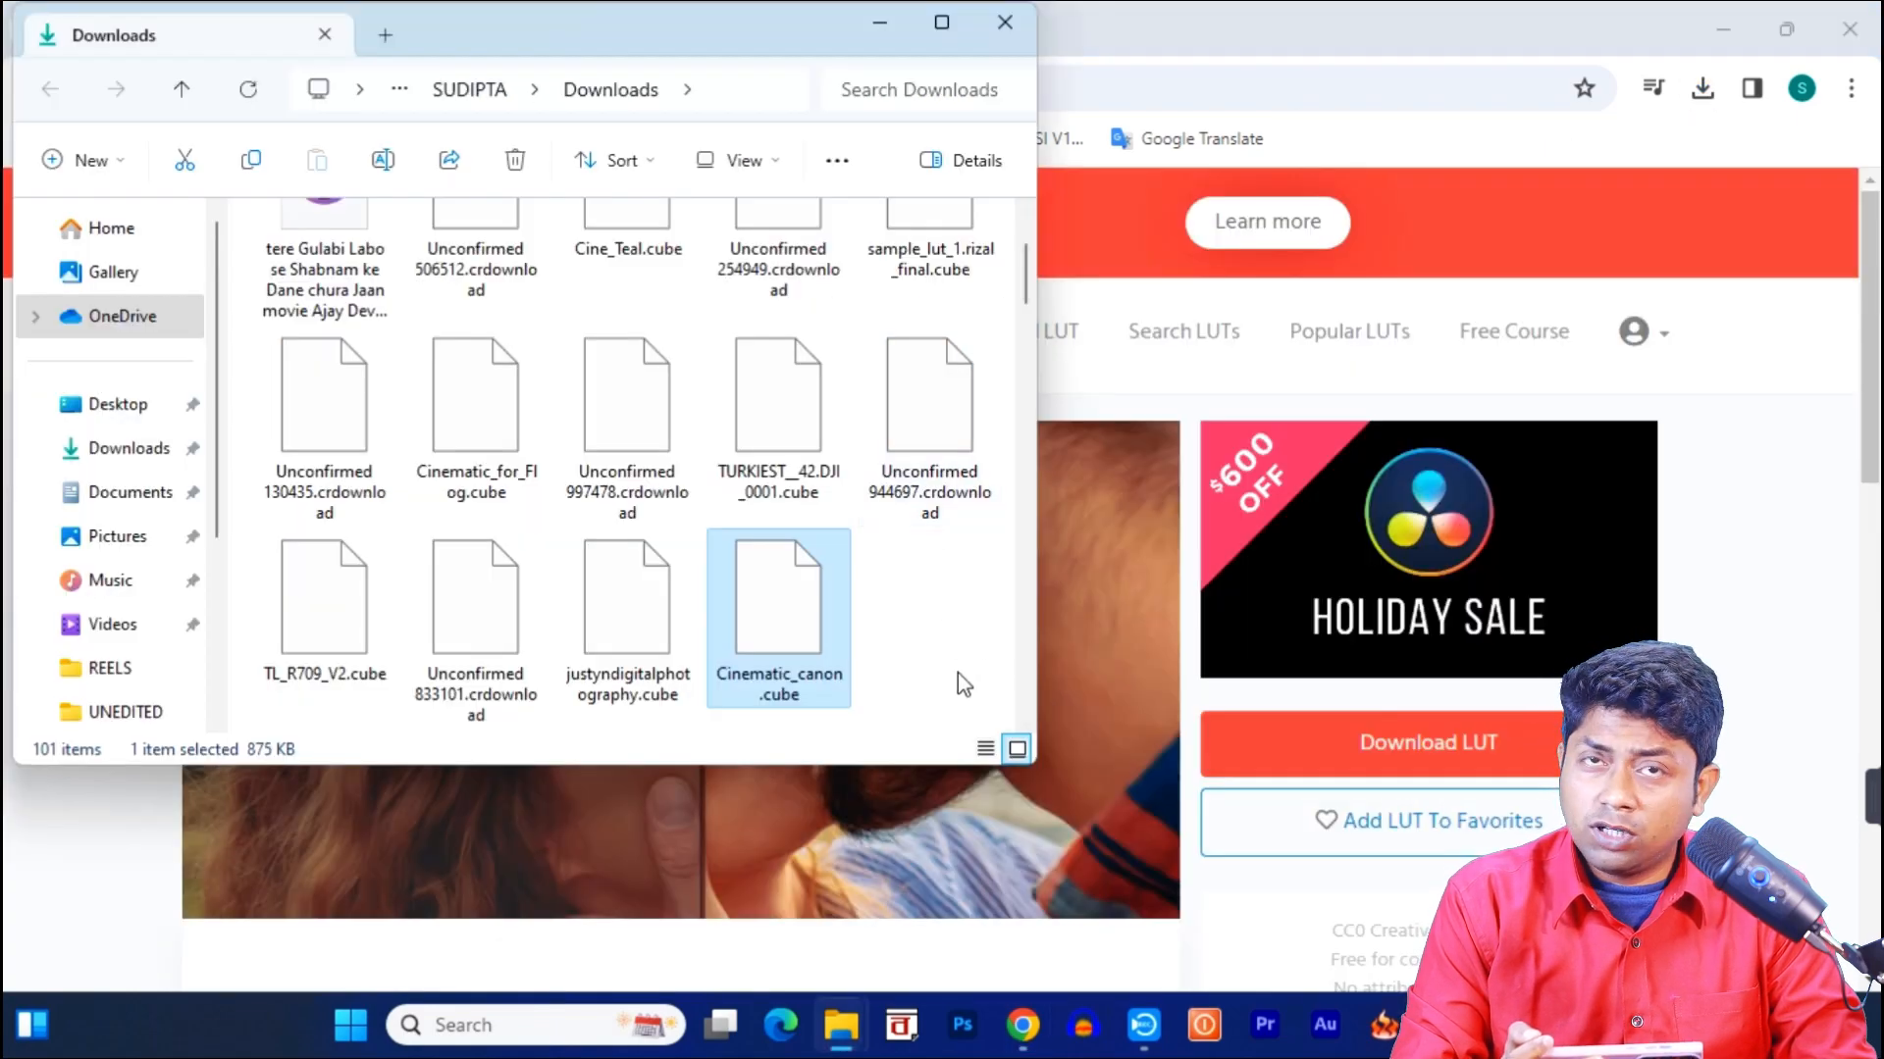
{"action": "scroll", "coordinate": [957, 673], "scroll_direction": "up", "scroll_amount": 2}
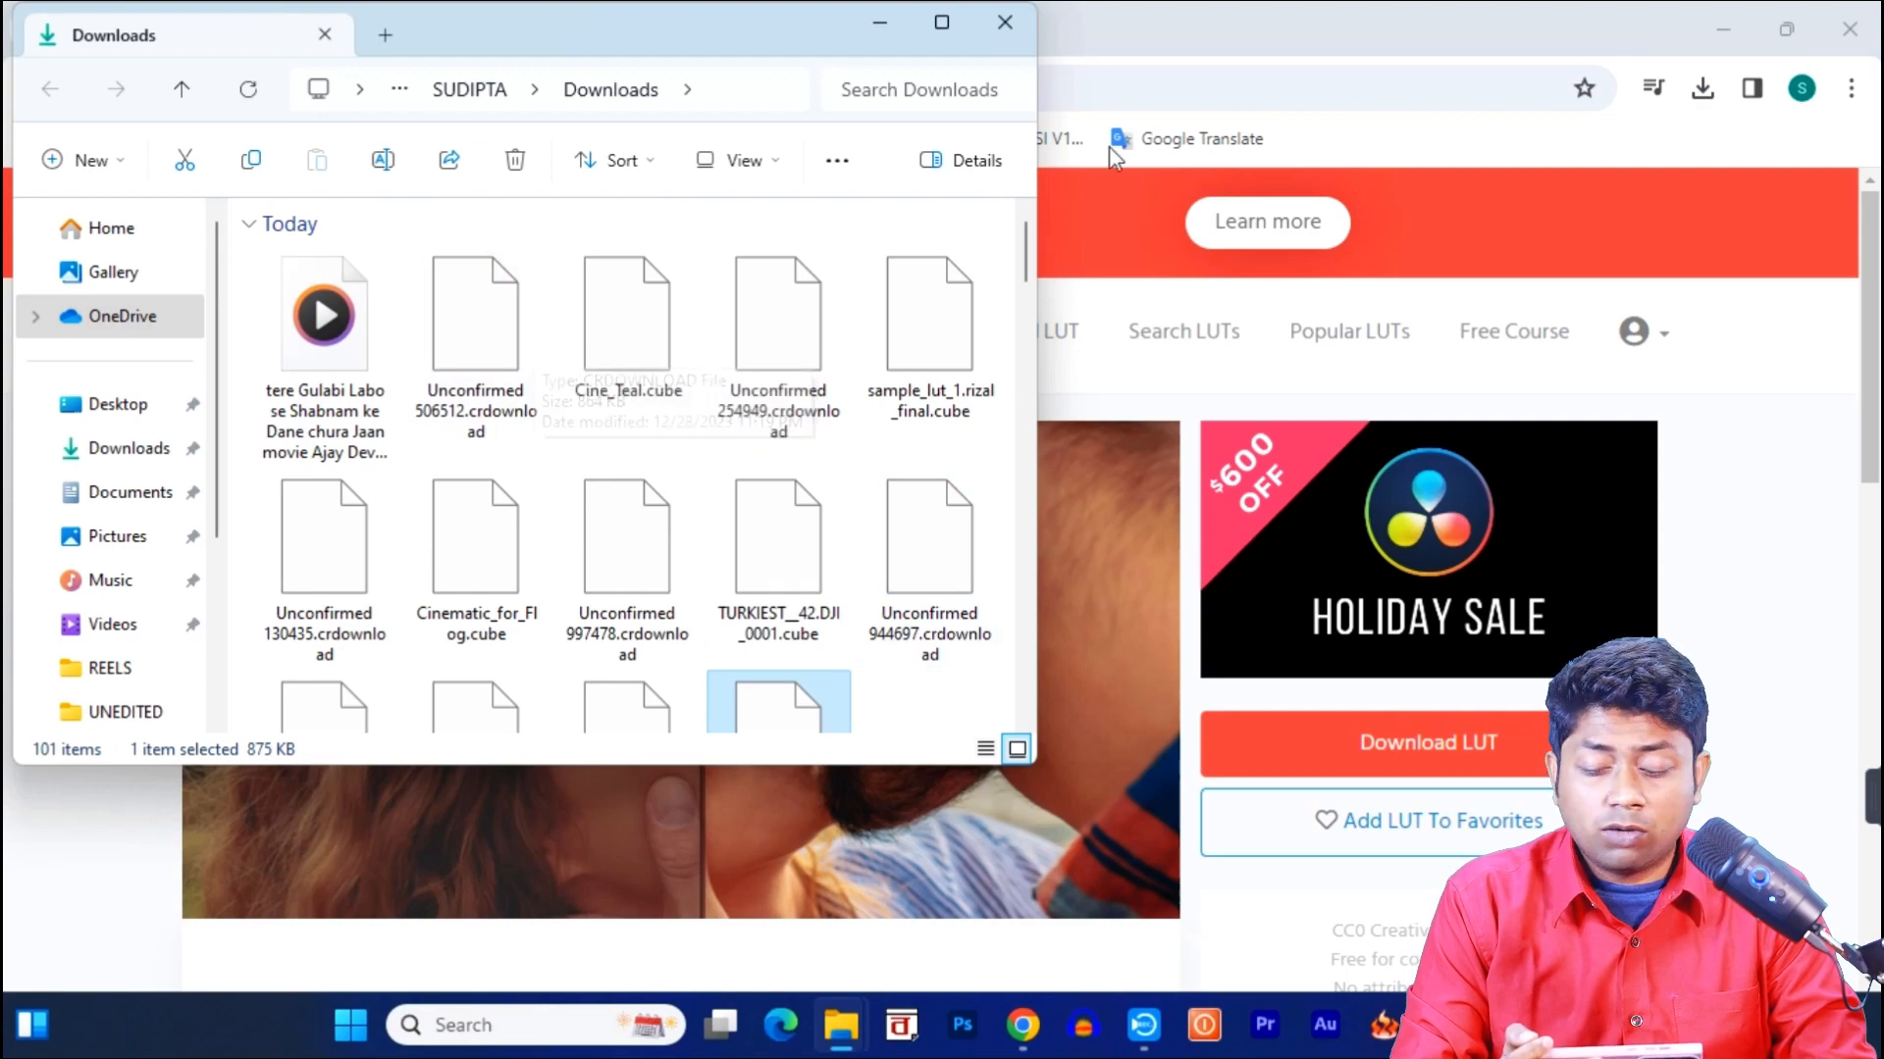
{"action": "left_click", "coordinate": [893, 39]}
{"action": "left_click", "coordinate": [1723, 28]}
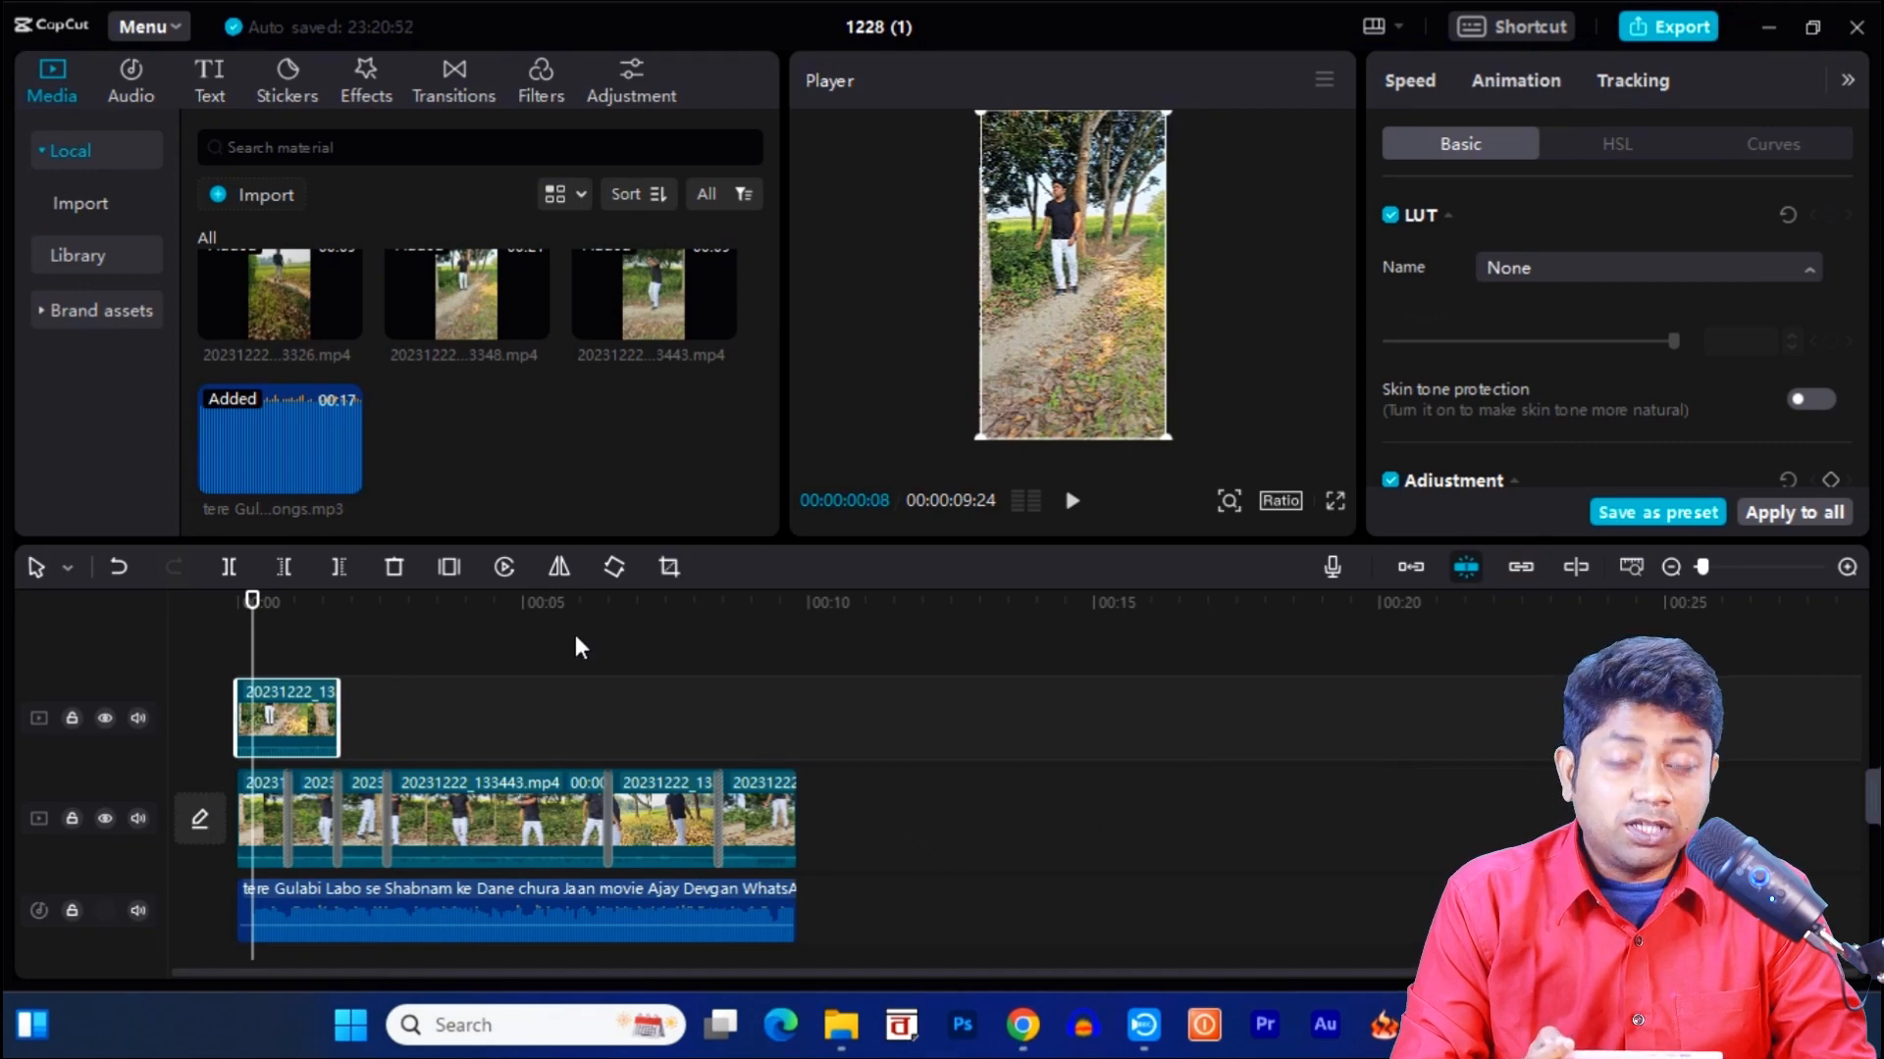
Step: Import all seven .cube files from the Downloads folder, from Cinematic_canon.cube to Cine_Teal.cube, as LUT resources
{"action": "mouse_move", "coordinate": [257, 446]}
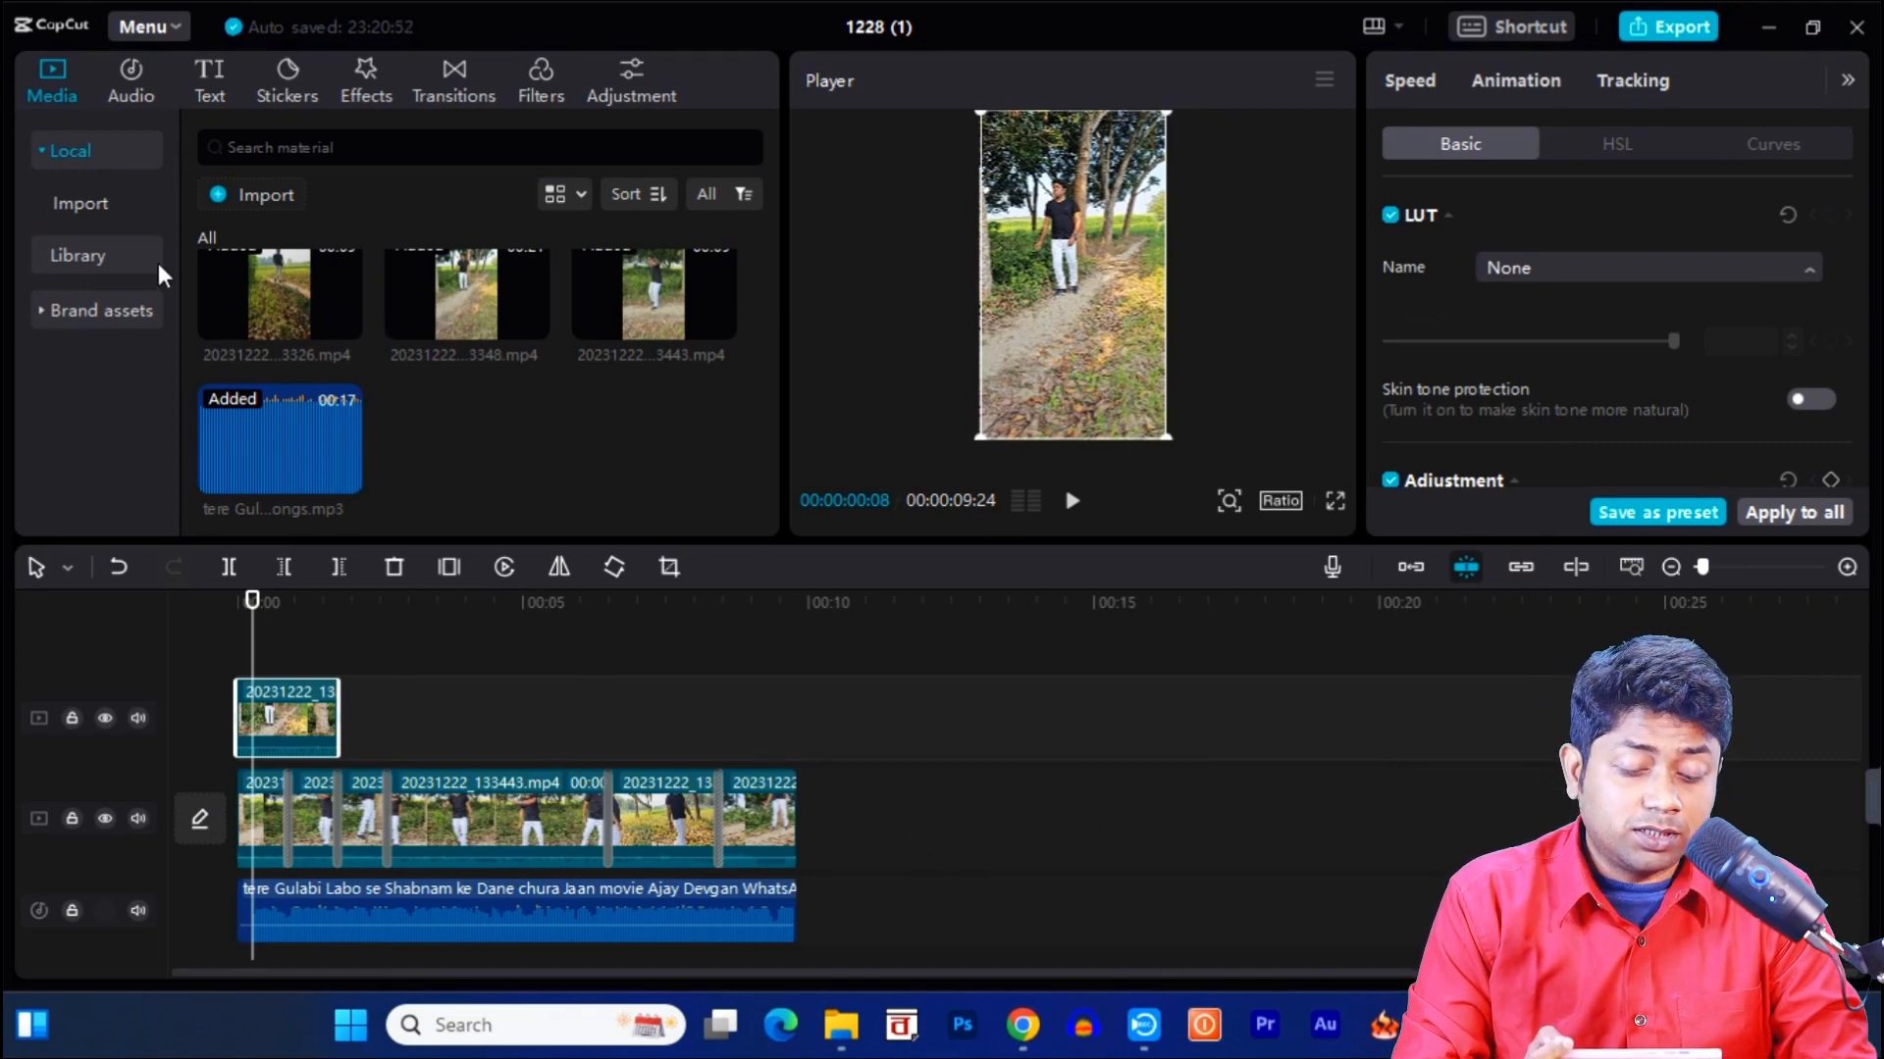
{"action": "left_click", "coordinate": [631, 83]}
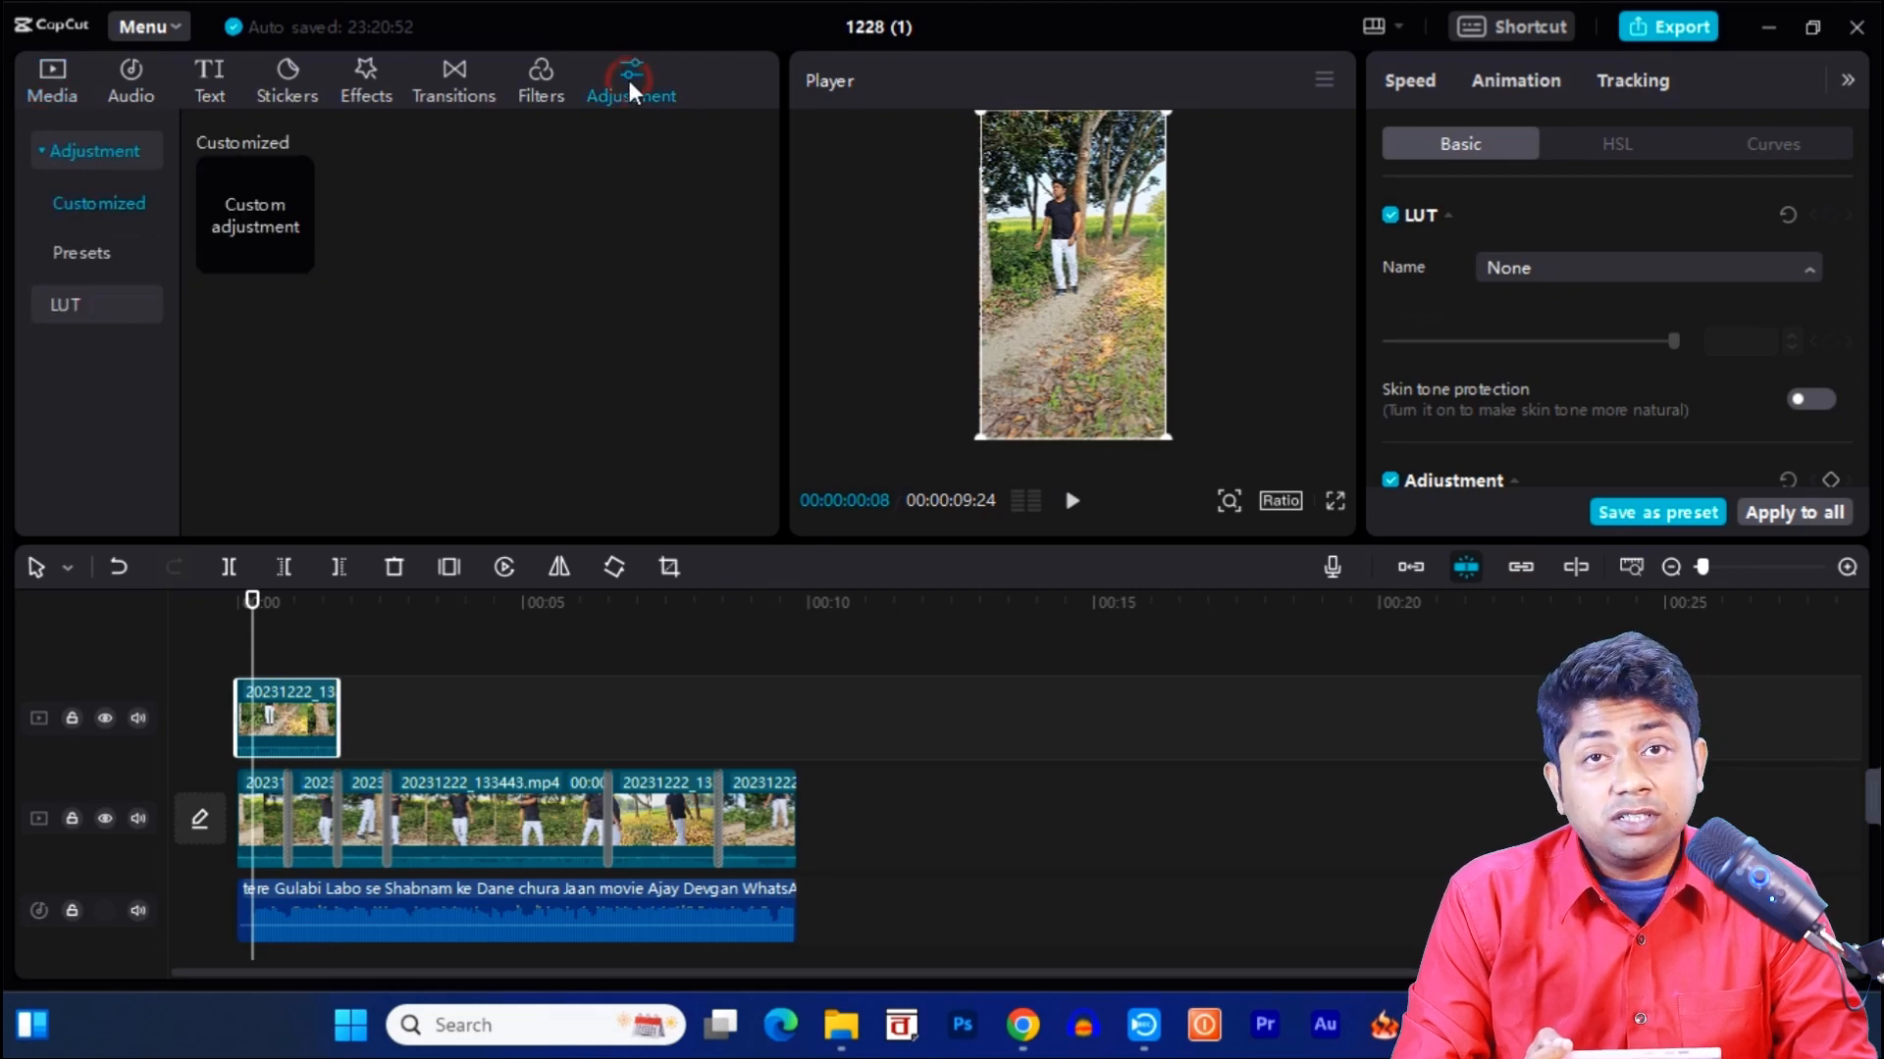
{"action": "left_click", "coordinate": [79, 308]}
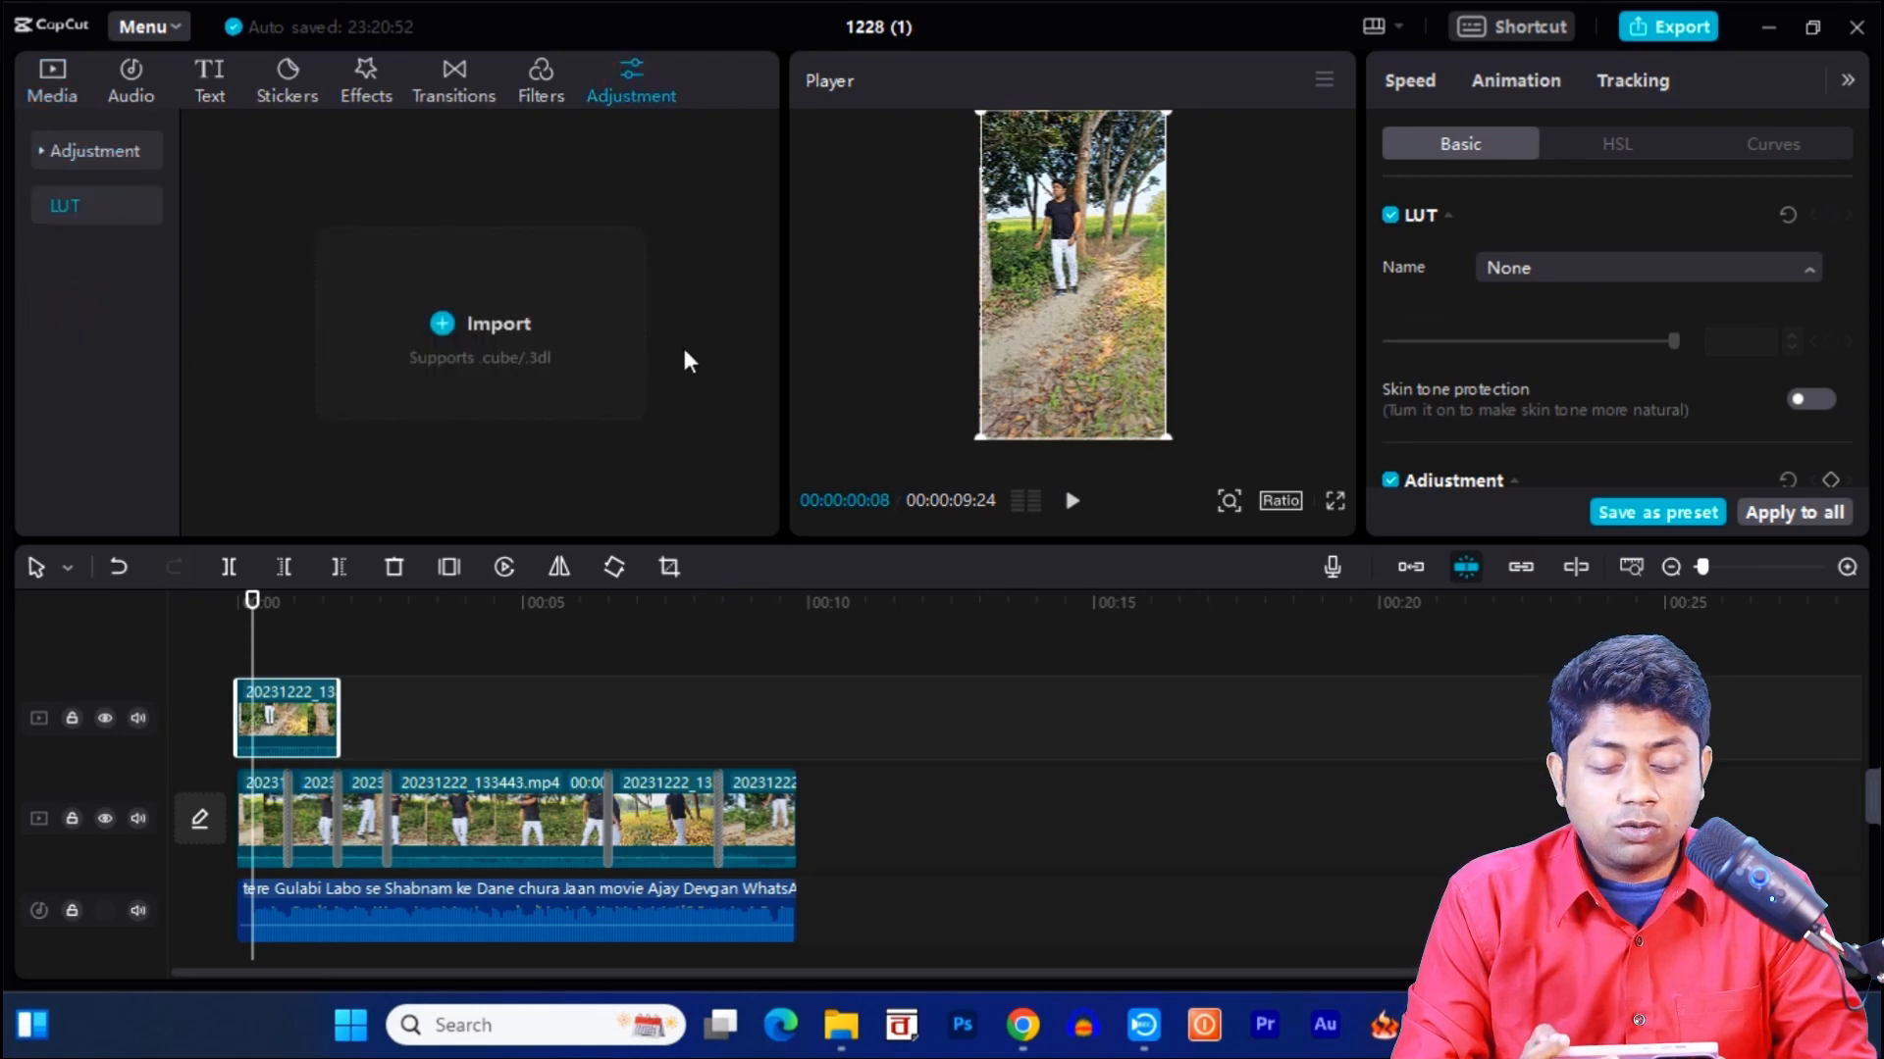
{"action": "left_click", "coordinate": [486, 345]}
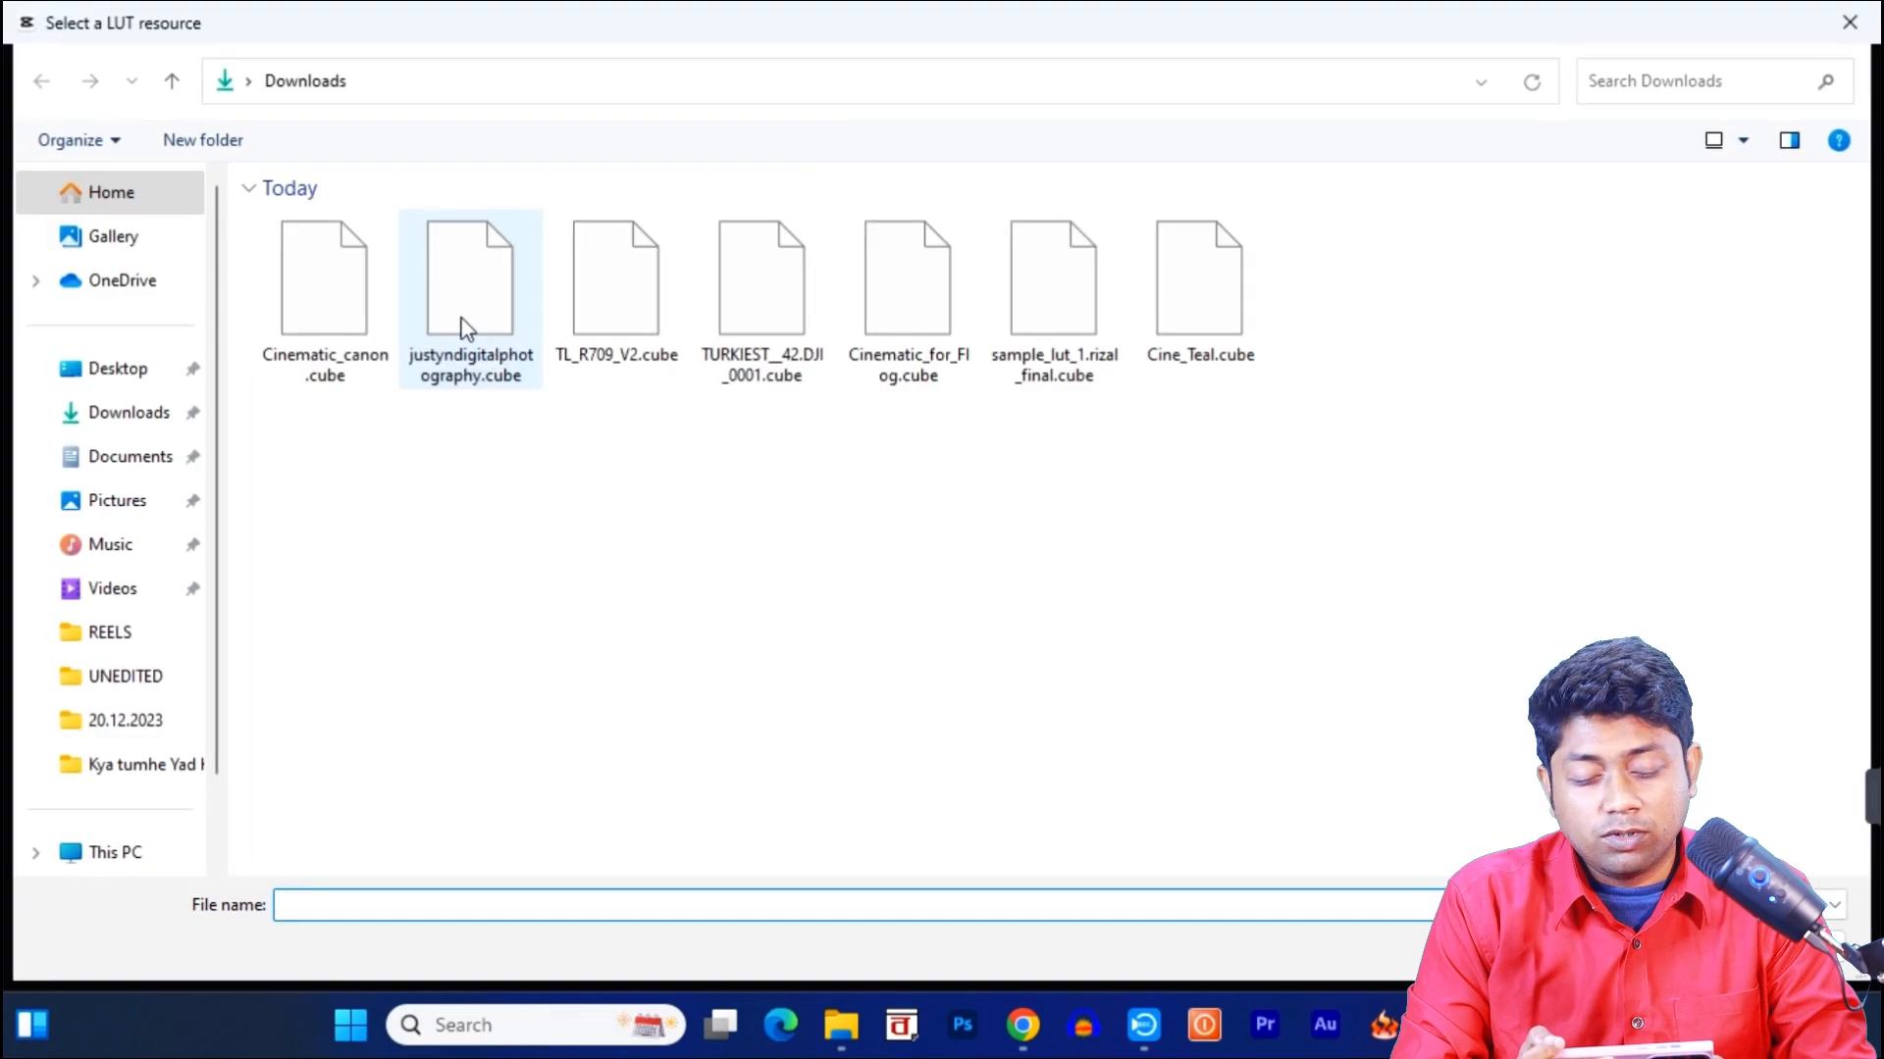
{"action": "left_click", "coordinate": [295, 456]}
{"action": "left_click_drag", "start_coordinate": [294, 457], "coordinate": [1324, 267]}
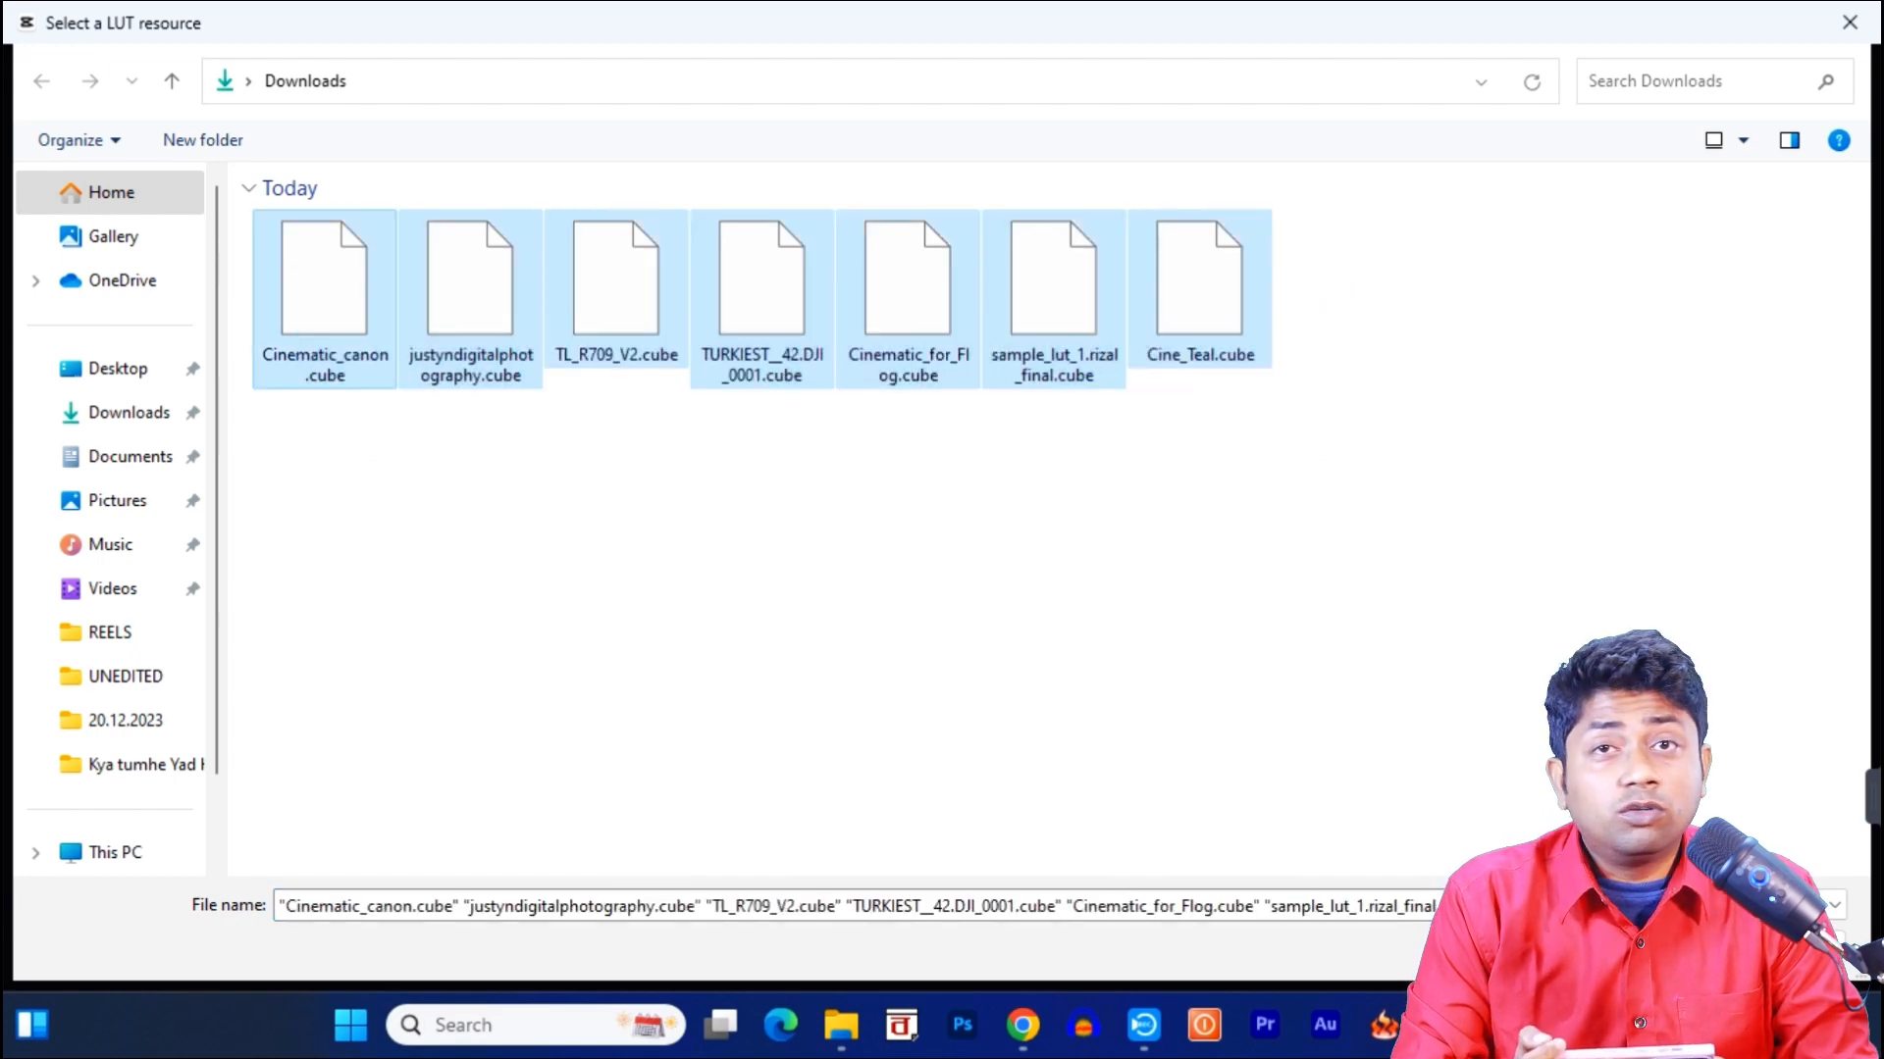
{"action": "key", "text": "Return"}
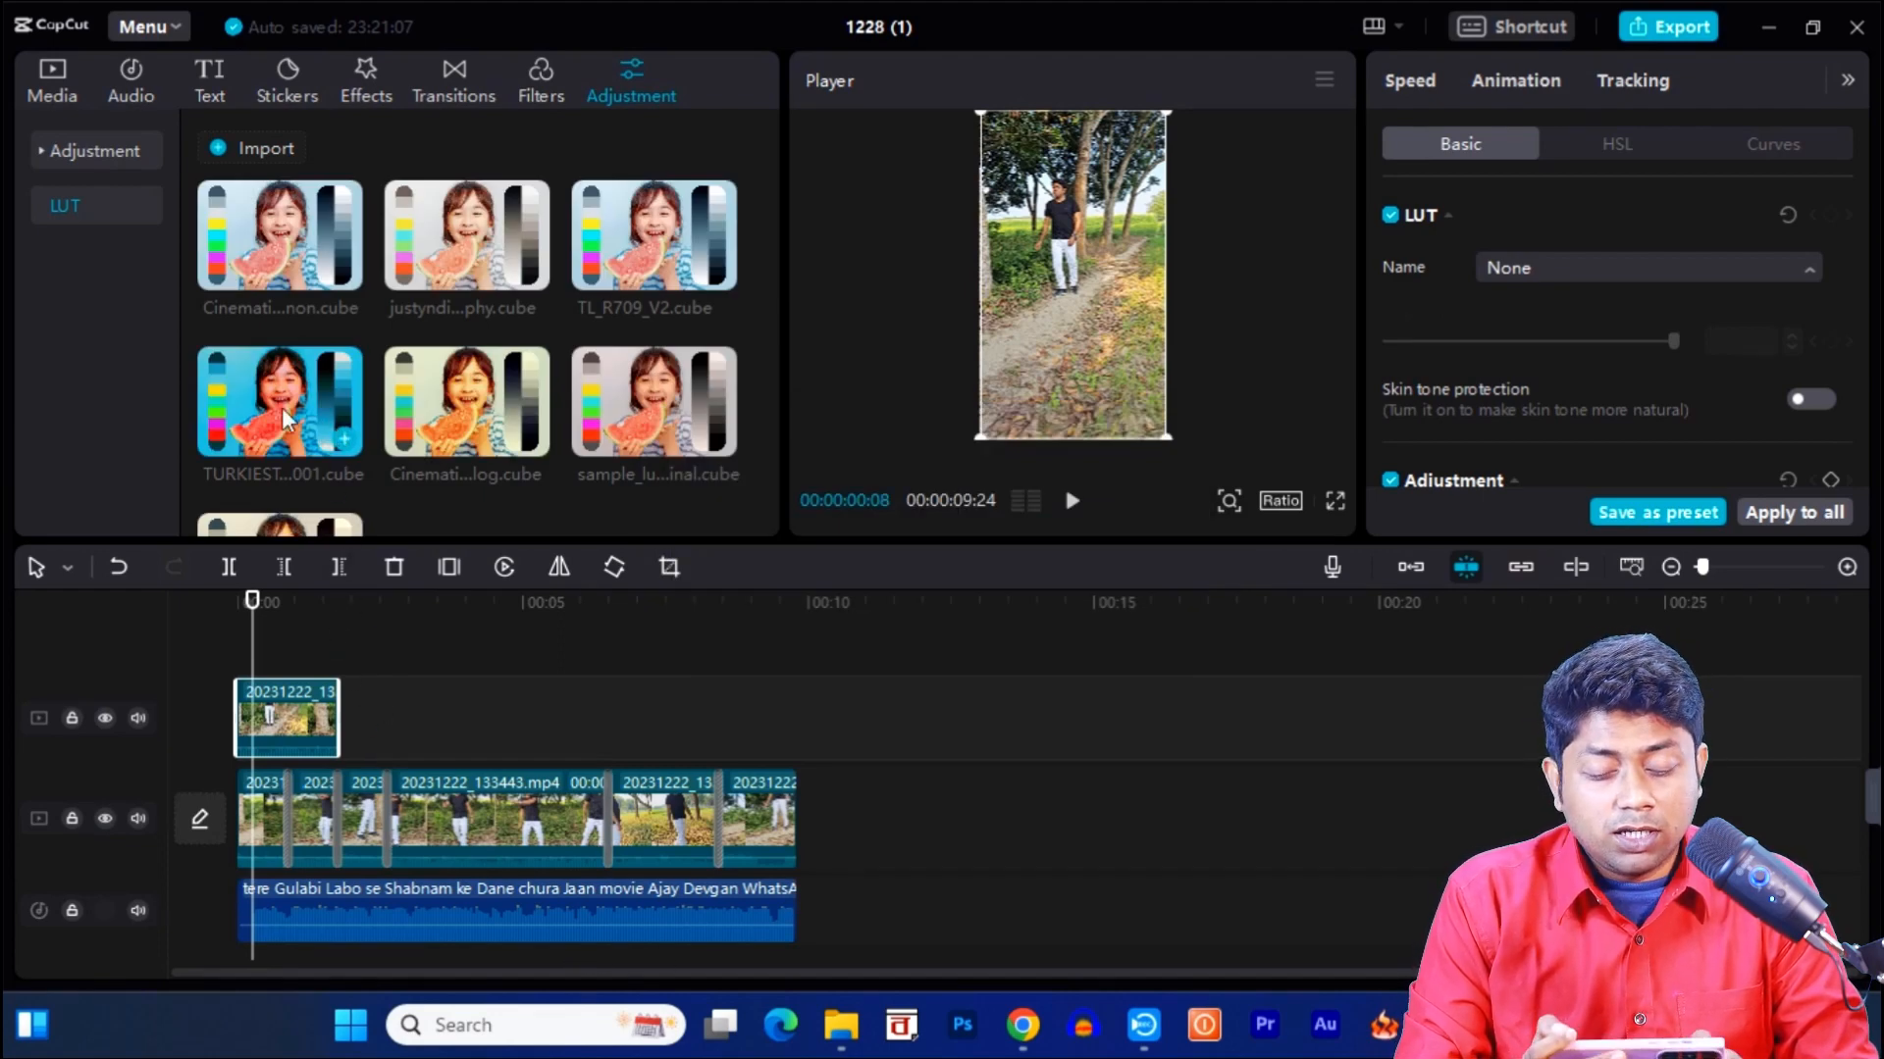
Step: Preview the imported Cine_Teal, Cinematic_for_Flog, TURKIEST__42.DJI_0001 and sample_lut_1.rizal_final LUTs on the video
{"action": "scroll", "coordinate": [310, 424], "scroll_direction": "down", "scroll_amount": 2}
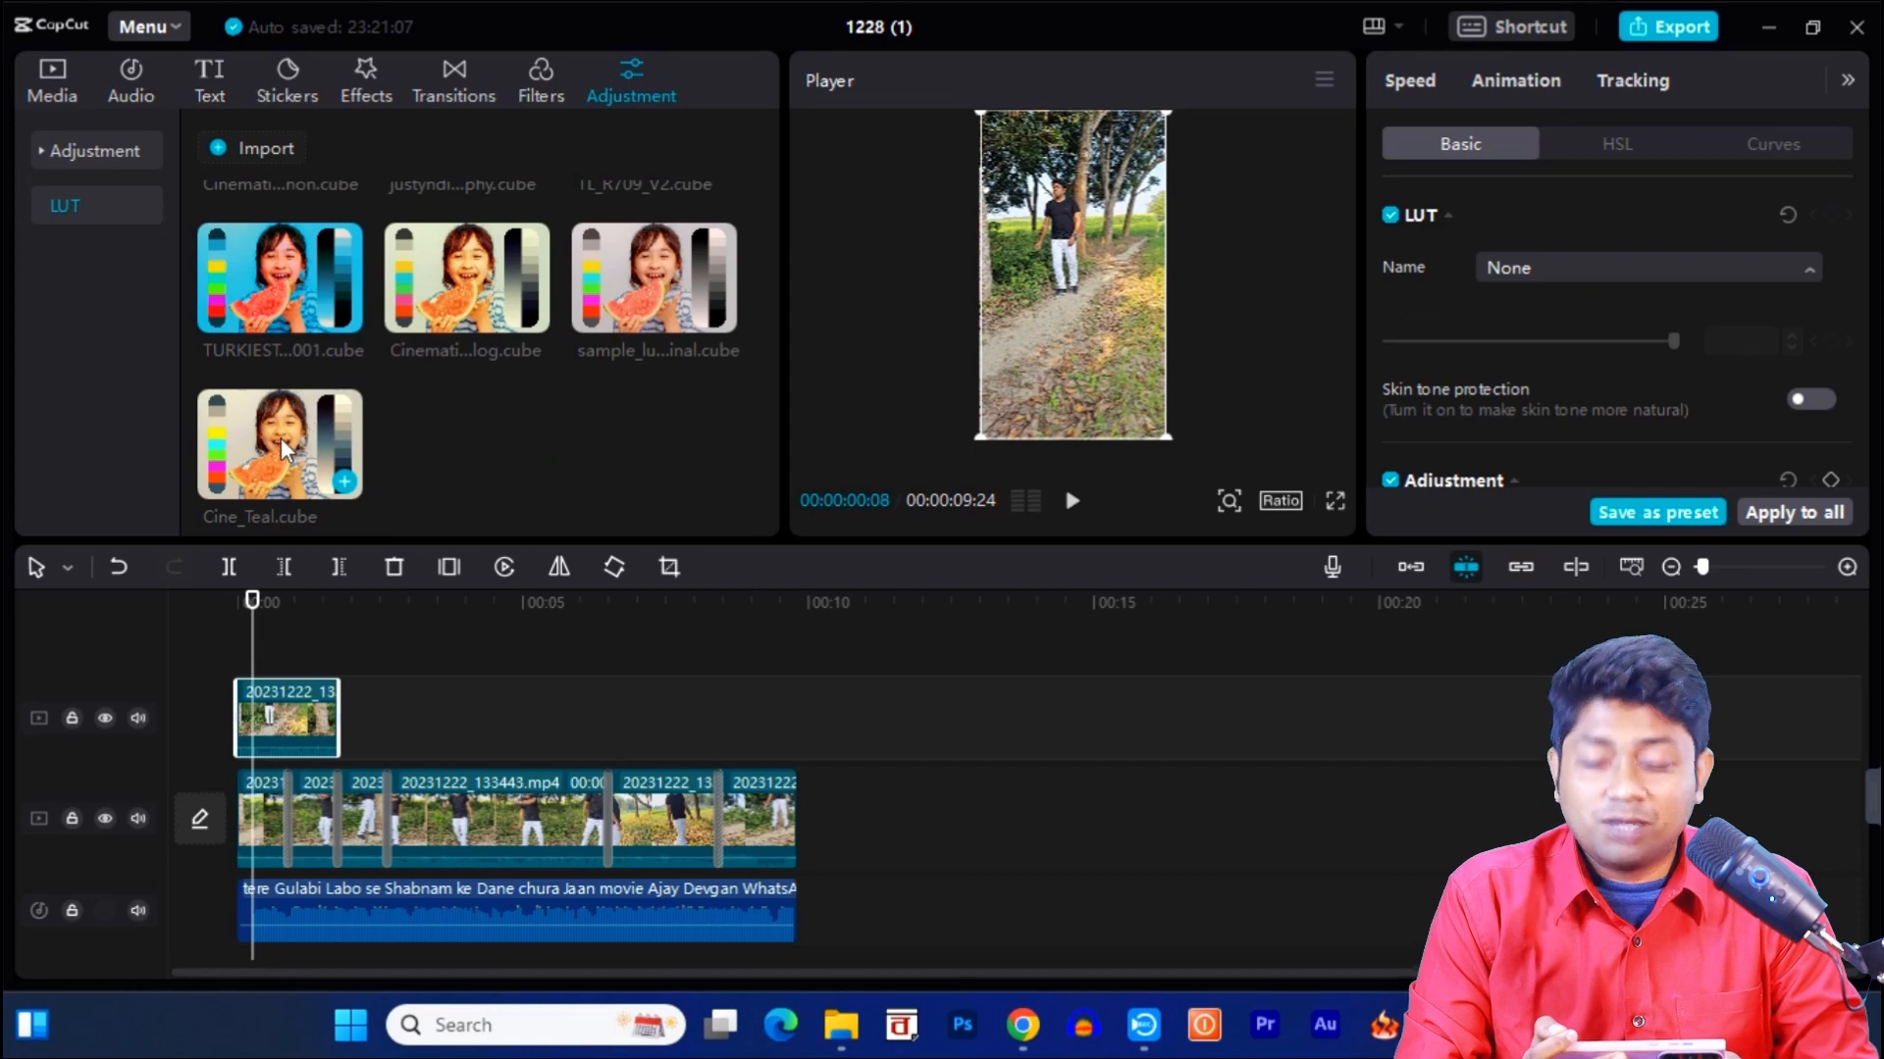
{"action": "left_click", "coordinate": [282, 446]}
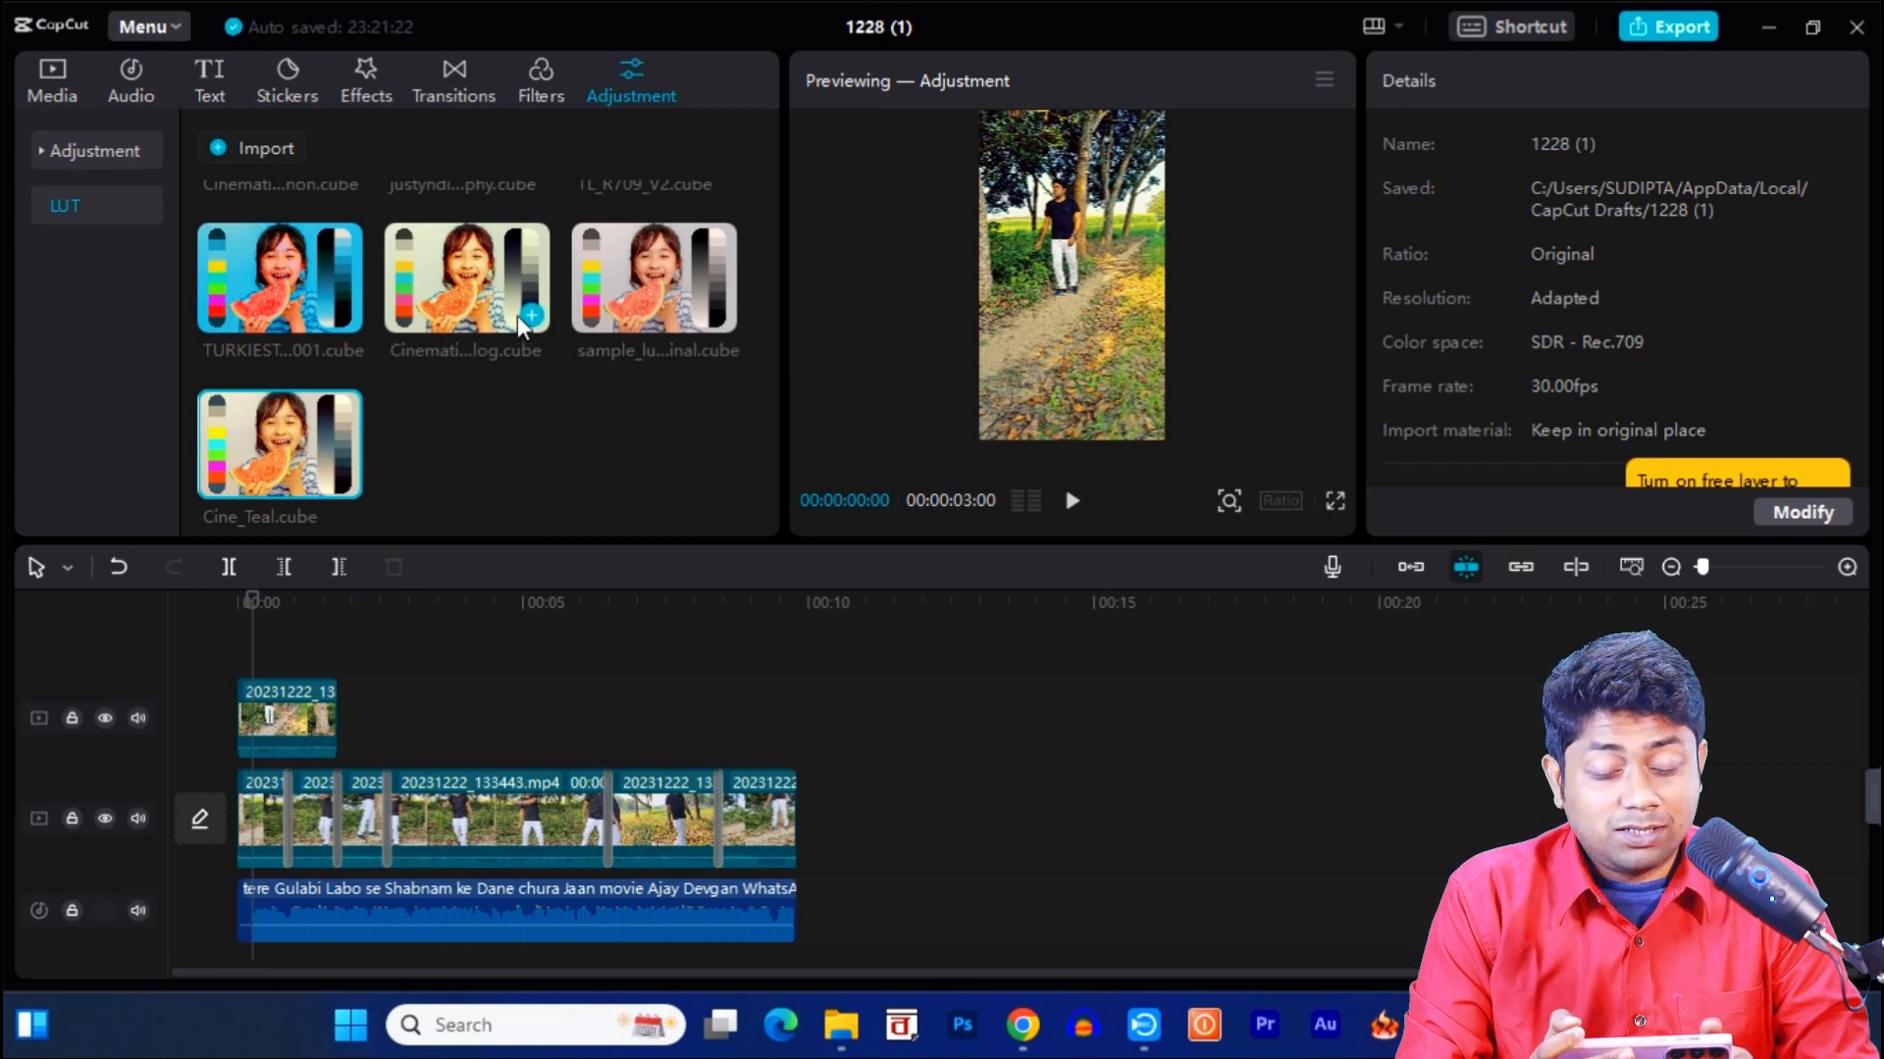
{"action": "left_click", "coordinate": [468, 294]}
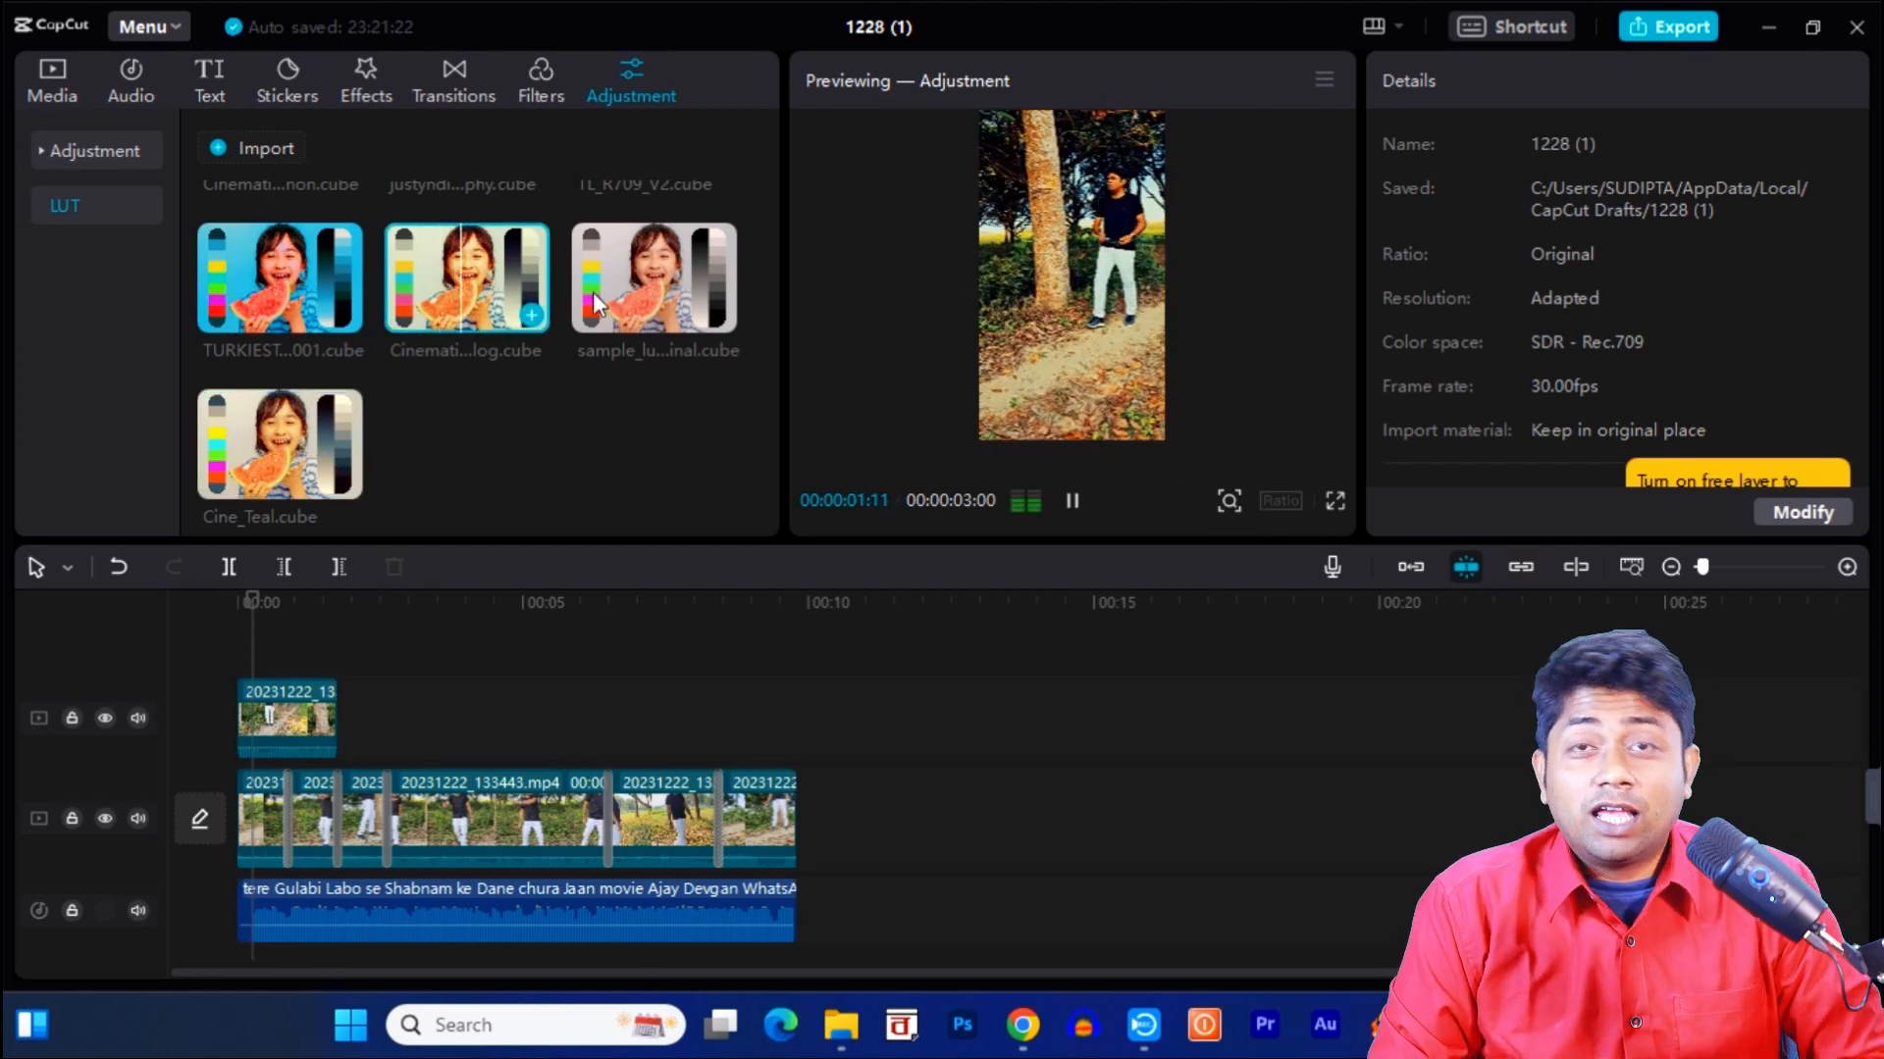
{"action": "left_click", "coordinate": [312, 292]}
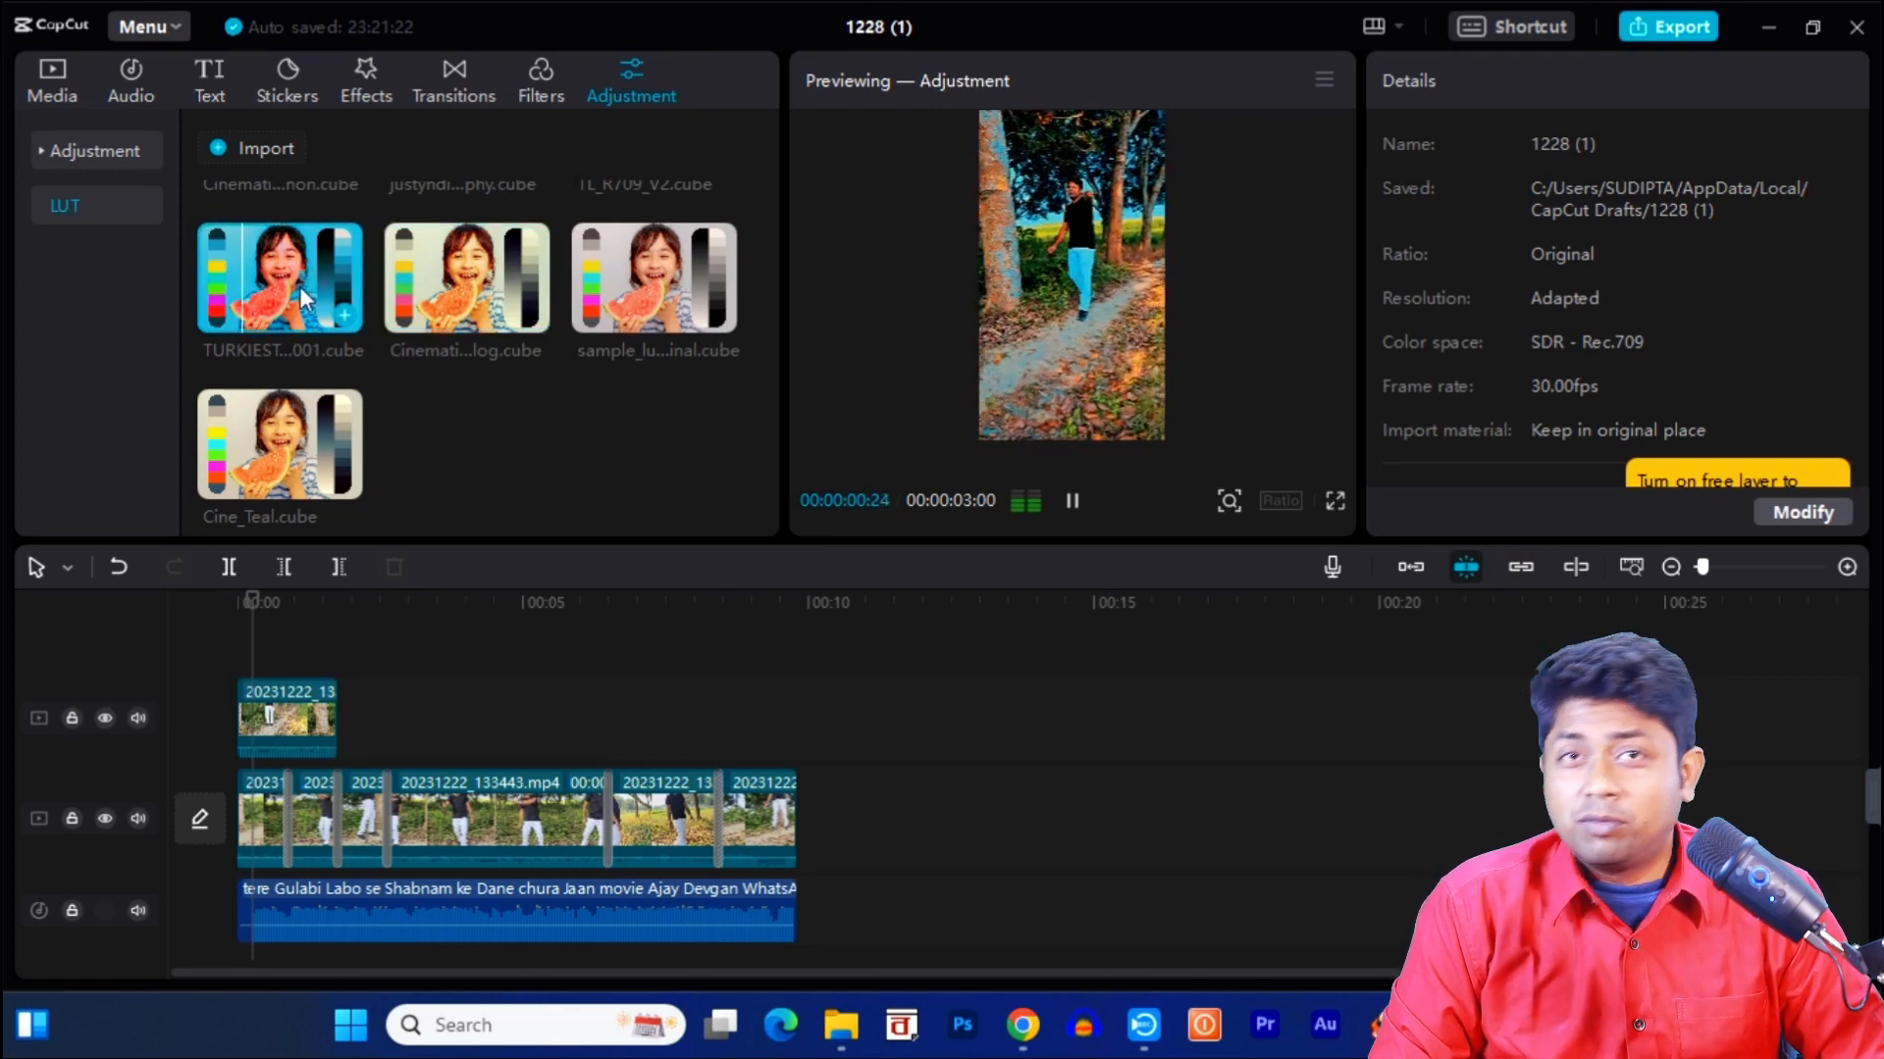
{"action": "left_click", "coordinate": [645, 284]}
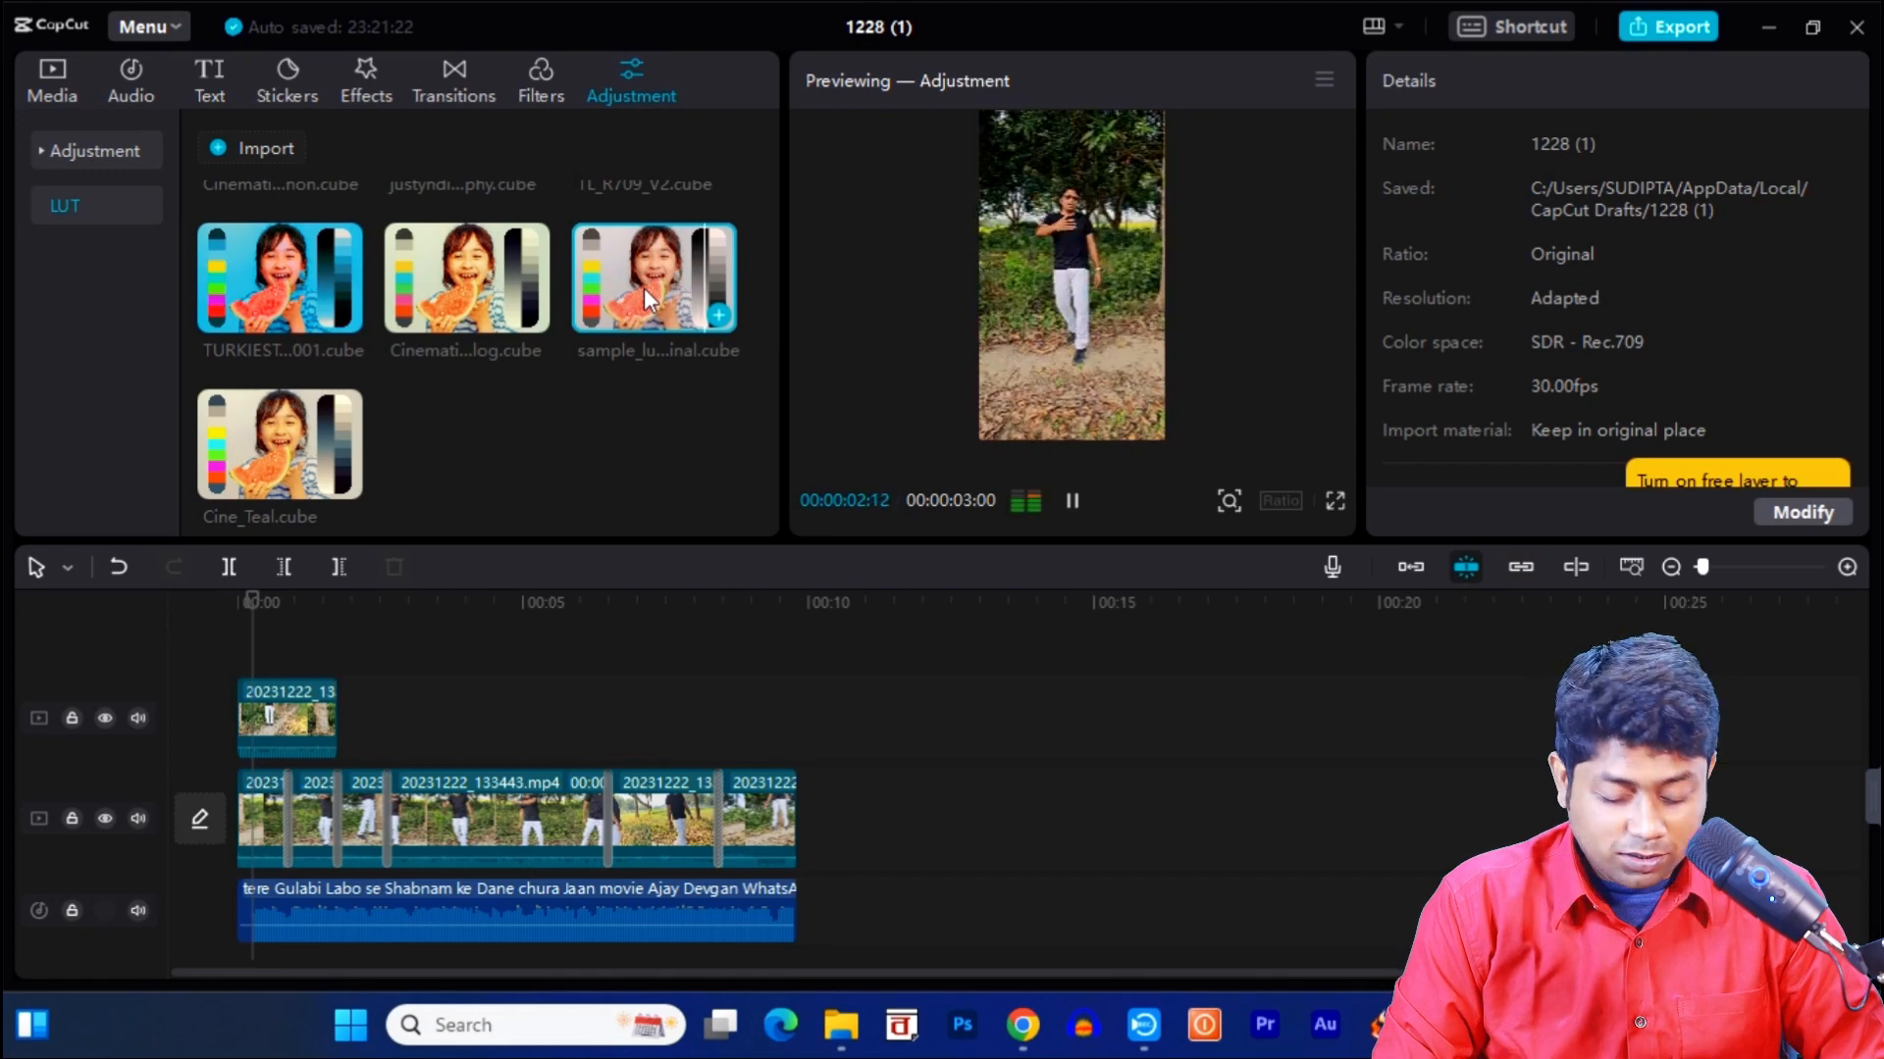
Step: Add justyndigitalphotography.cube as an adjustment layer spanning the whole video and play the graded result in full screen
{"action": "scroll", "coordinate": [284, 319], "scroll_direction": "up", "scroll_amount": 1}
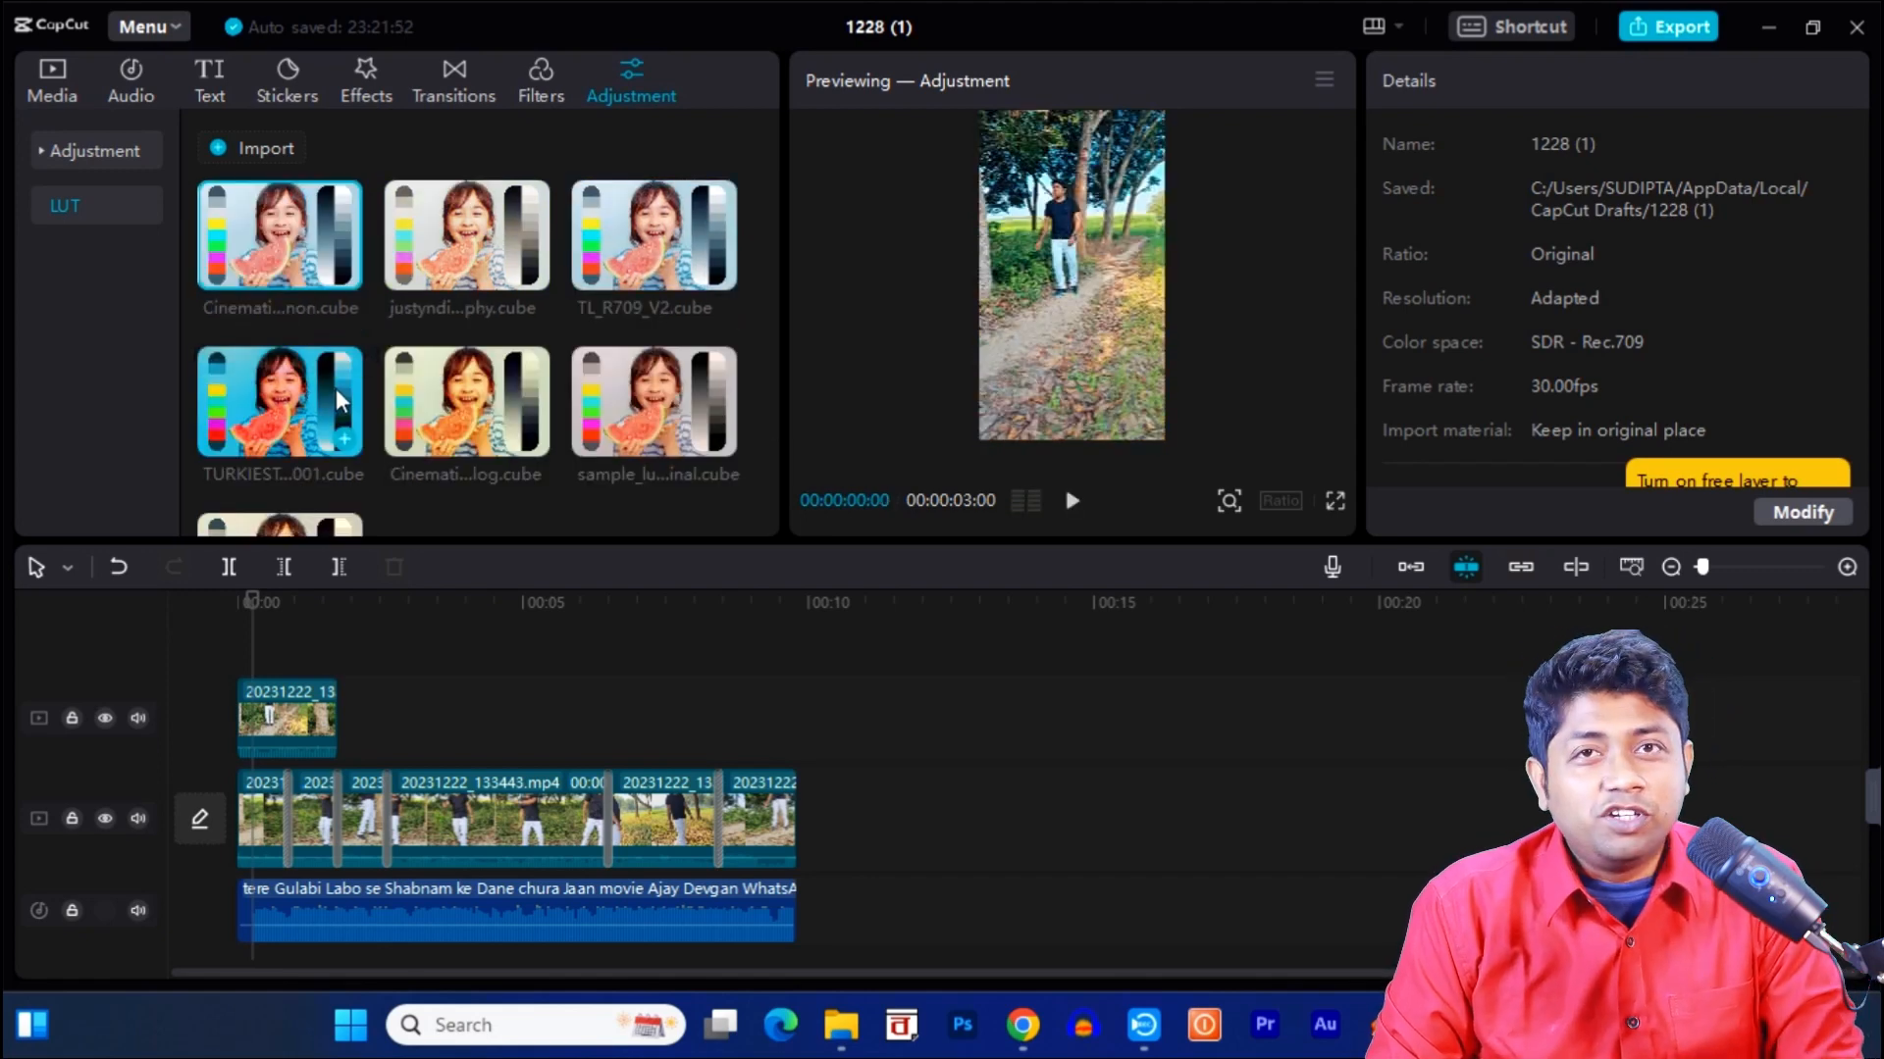
{"action": "left_click", "coordinate": [531, 273]}
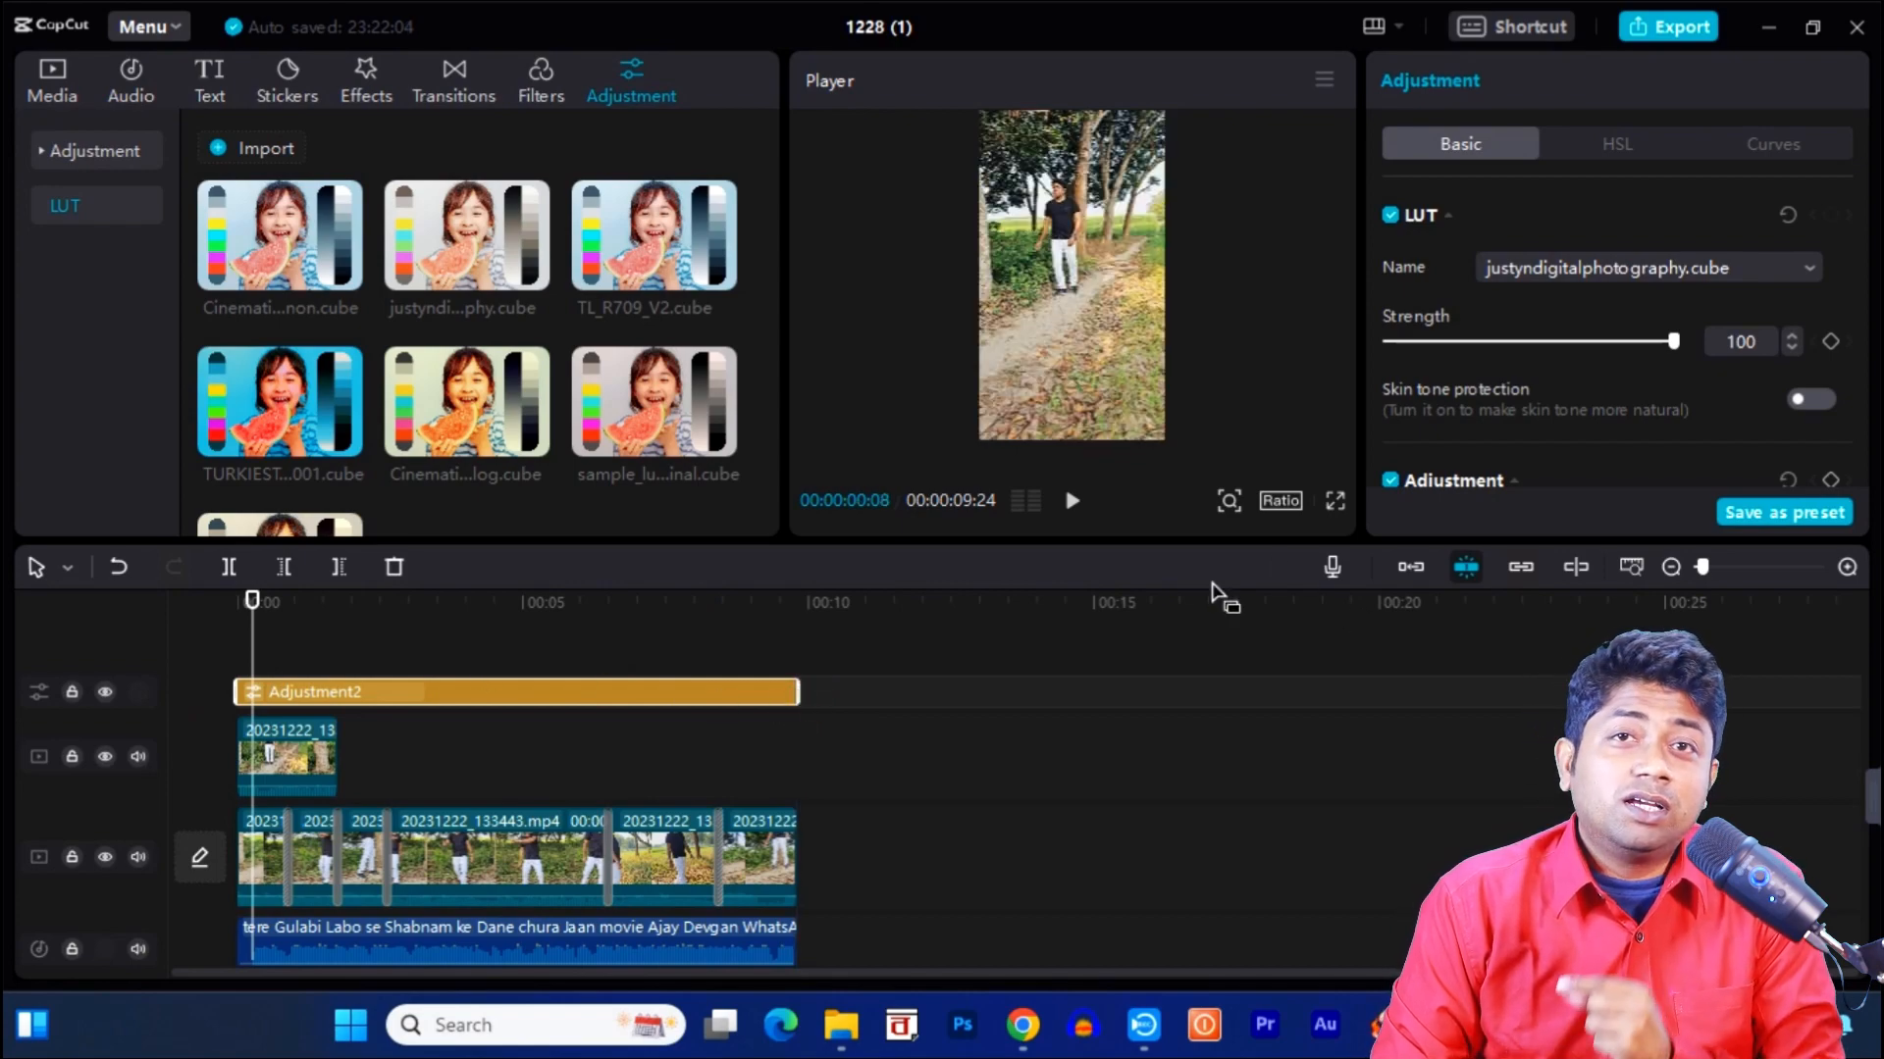
{"action": "left_click", "coordinate": [1334, 502]}
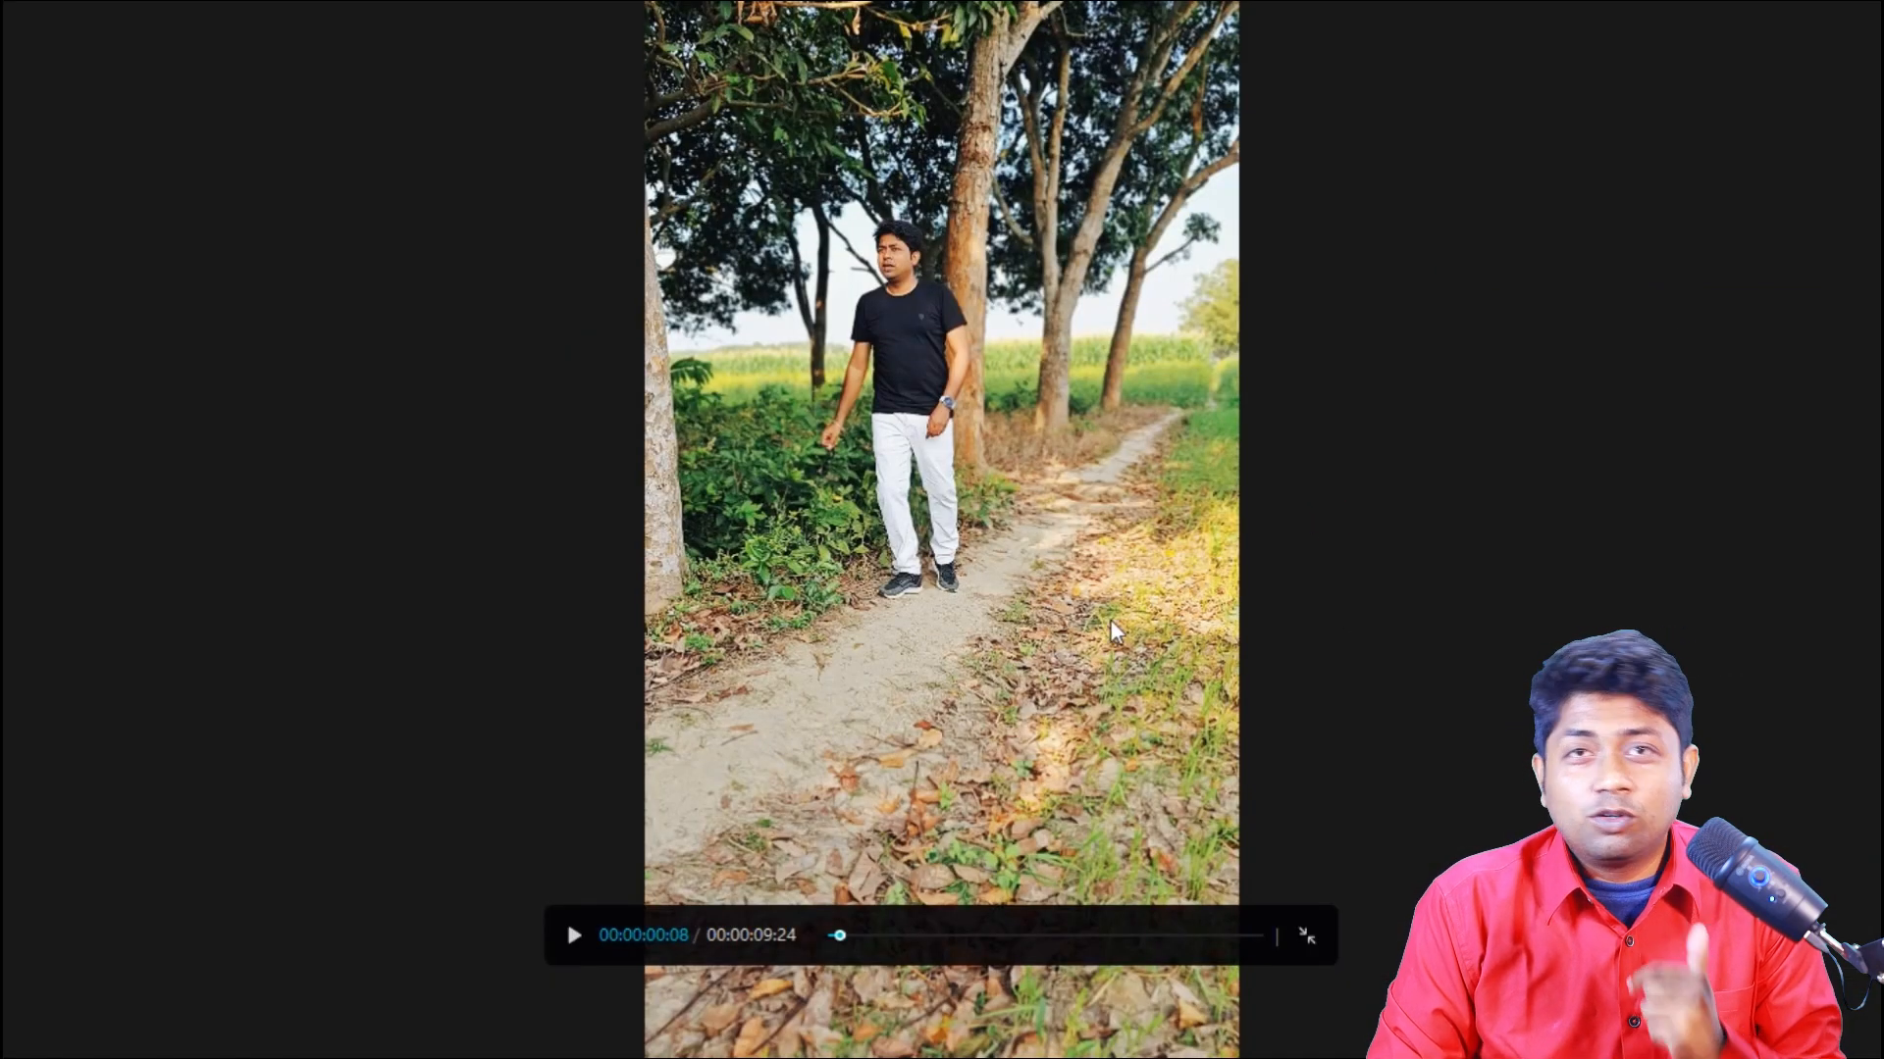
{"action": "key", "text": "space"}
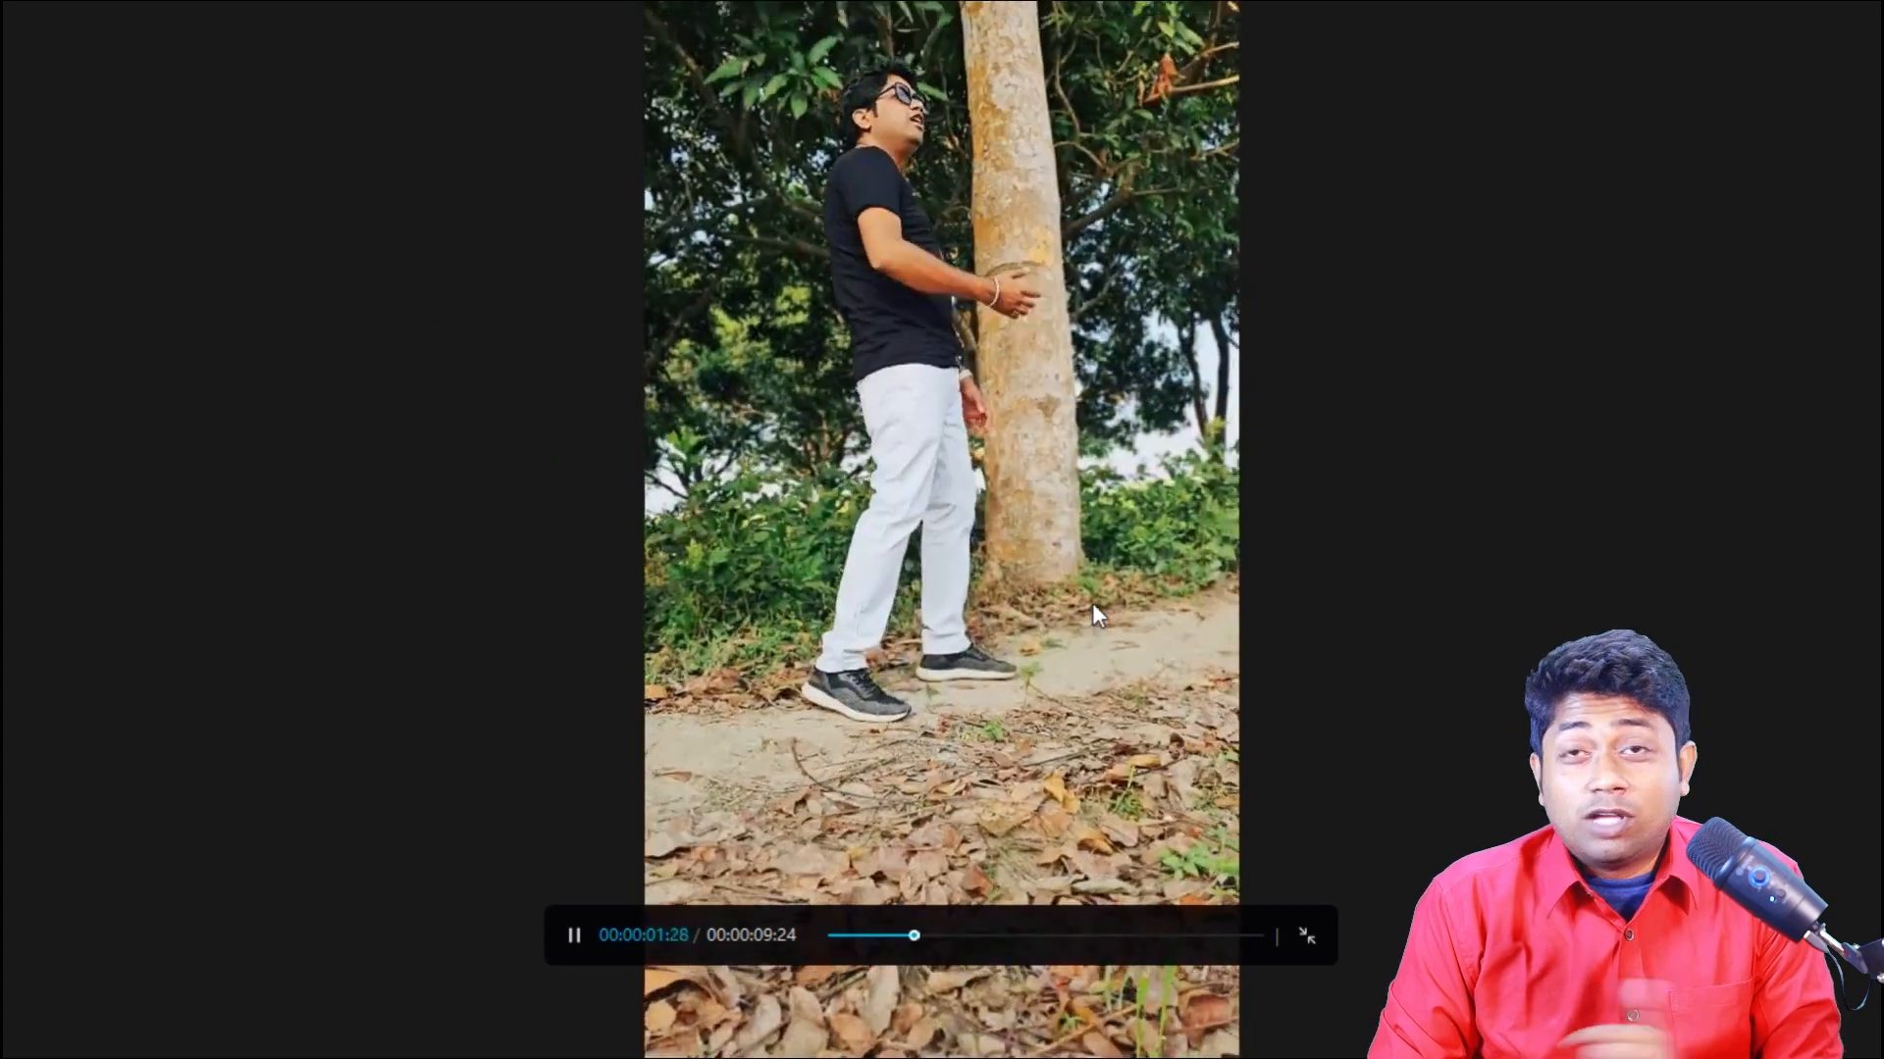